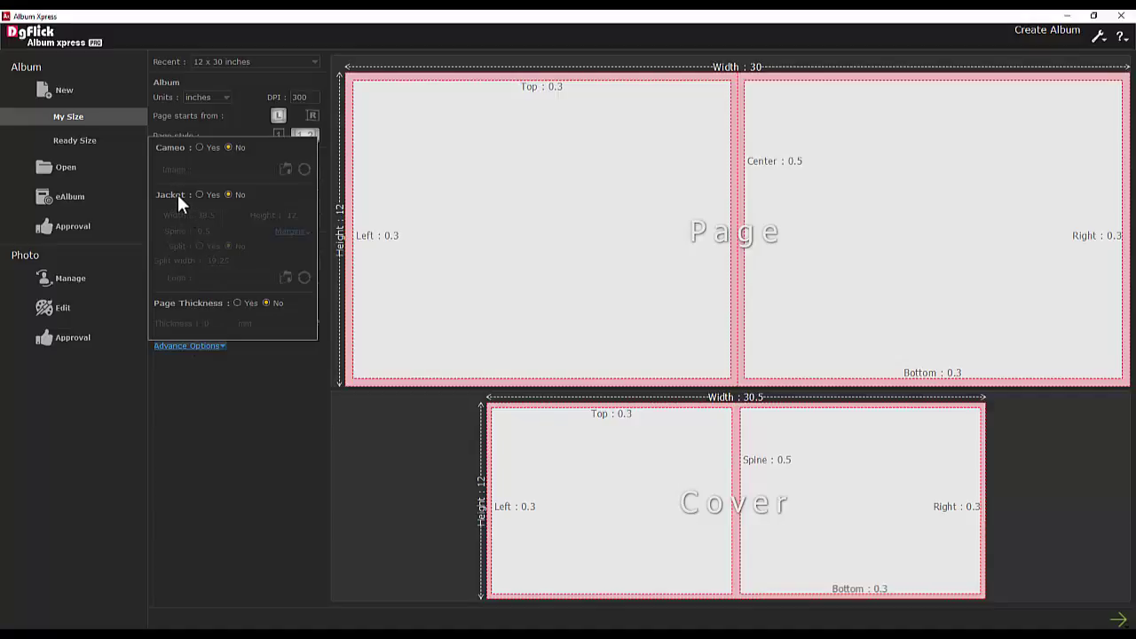
Enable the album jacket and set its width to 35, height to 14 and spine to 1.0 inches
click(200, 193)
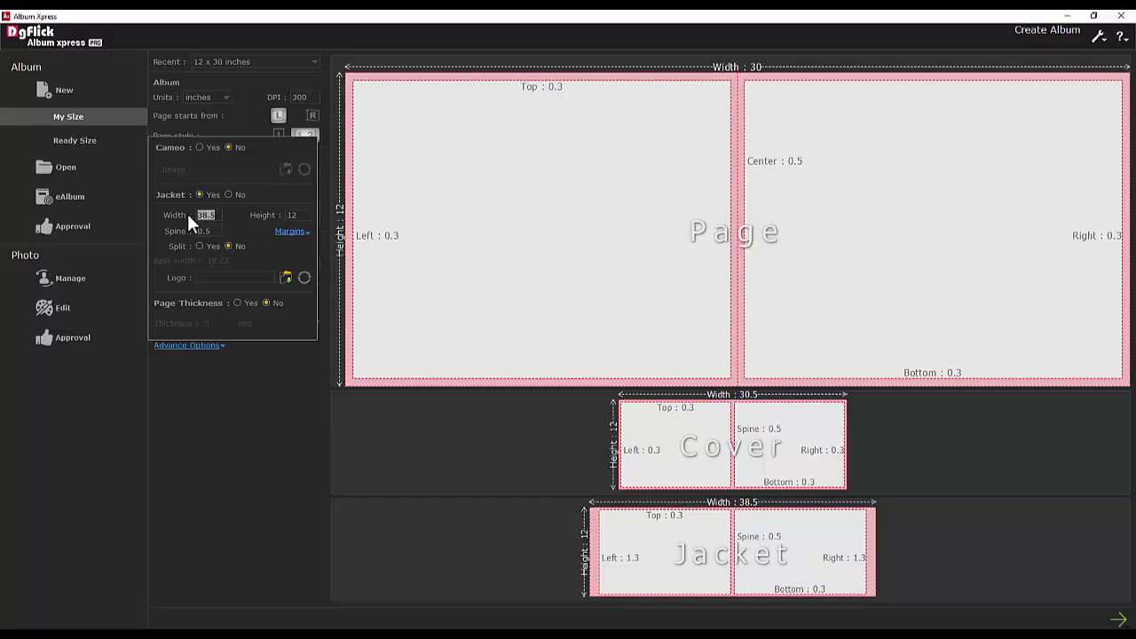
text(35)
double_click(297, 214)
text(14)
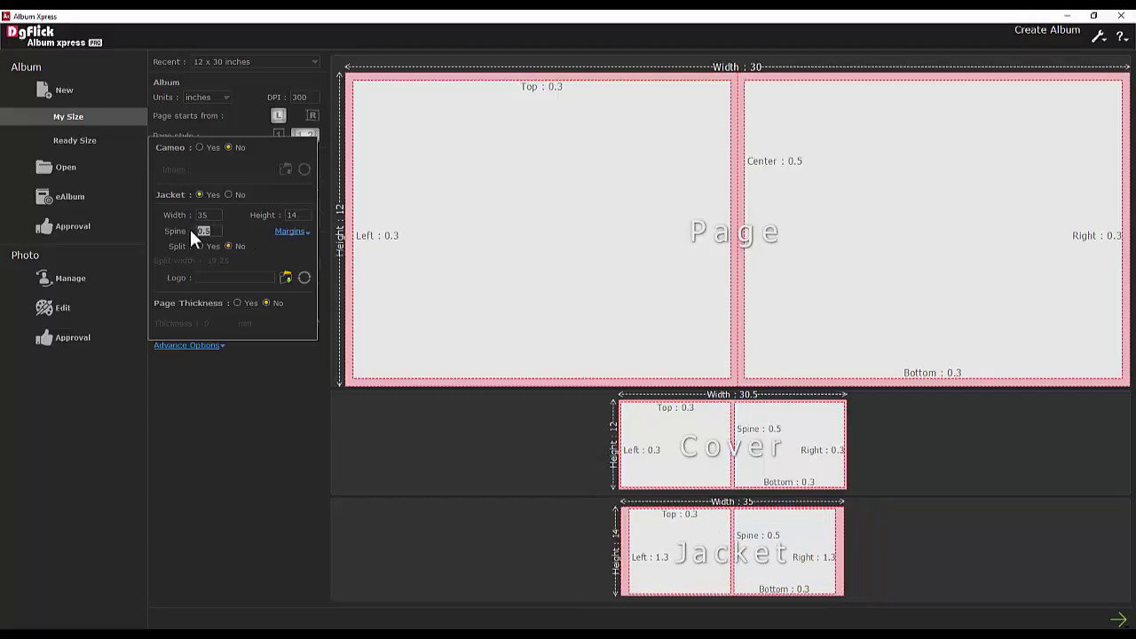
text(1.0)
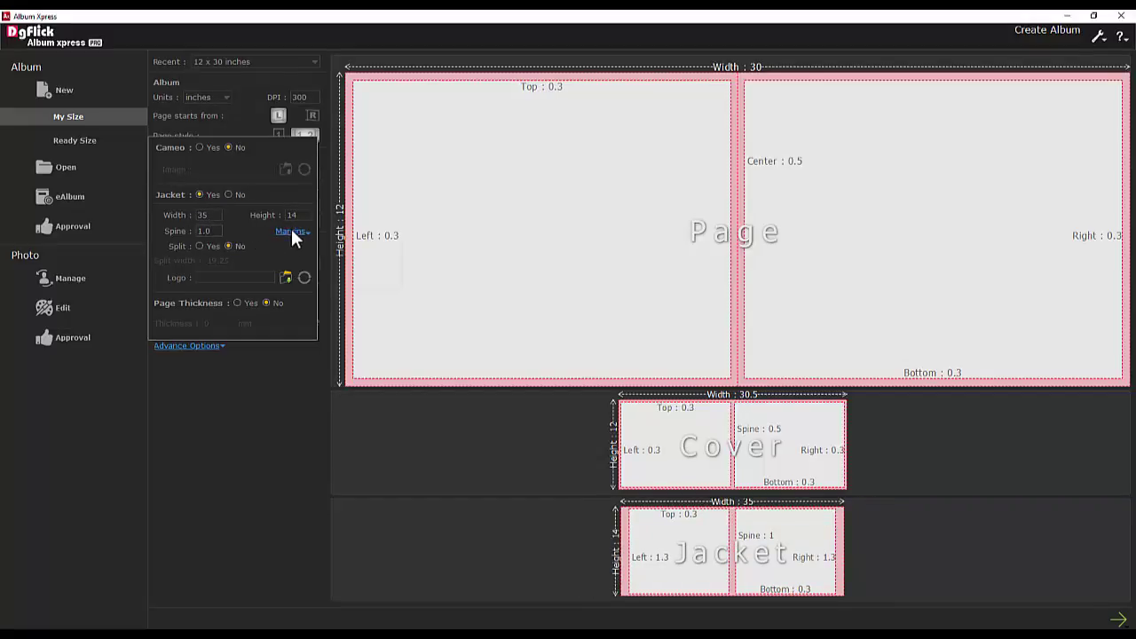
Review the jacket's margin fields and its split setting, keeping Split at No, and close the advanced options
click(291, 232)
key(Tab)
key(Tab)
key(Tab)
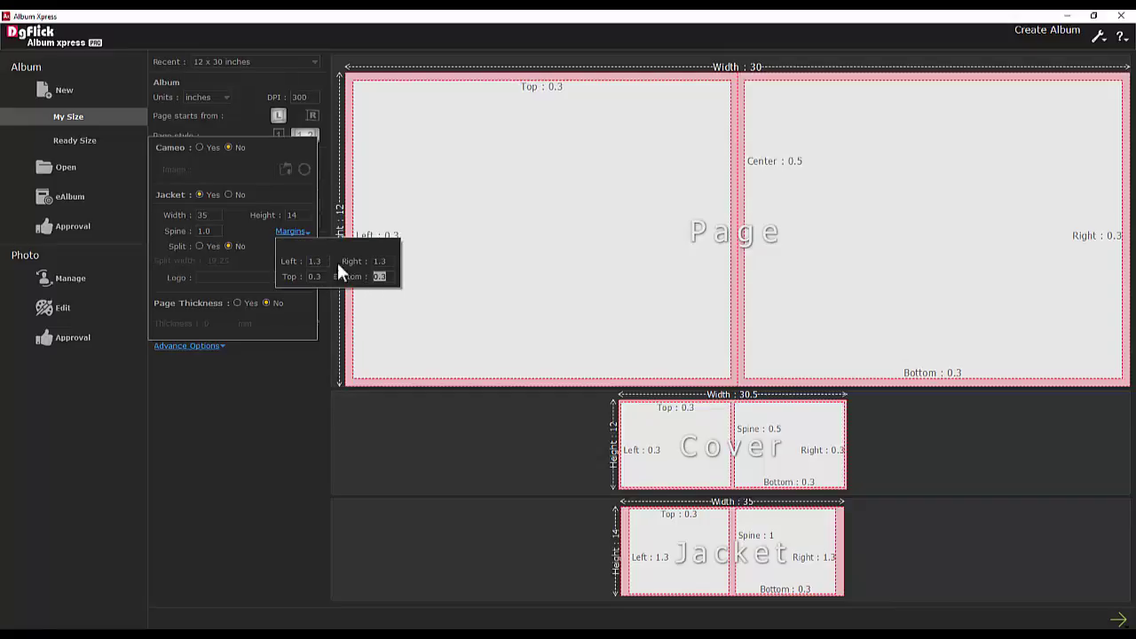
click(290, 231)
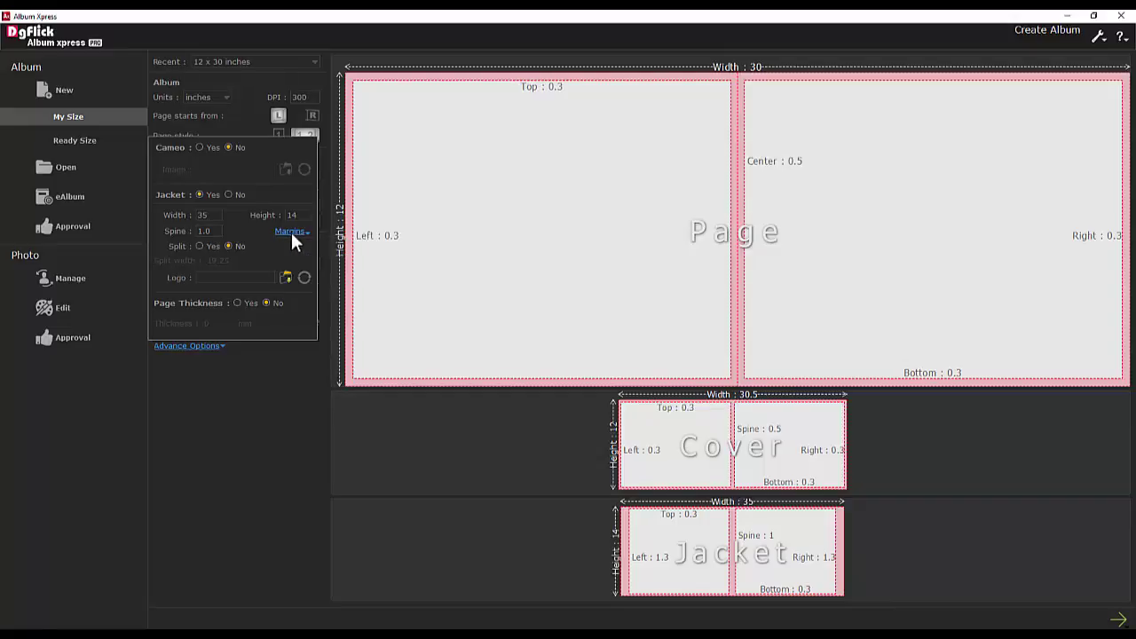
click(200, 245)
click(229, 245)
click(199, 346)
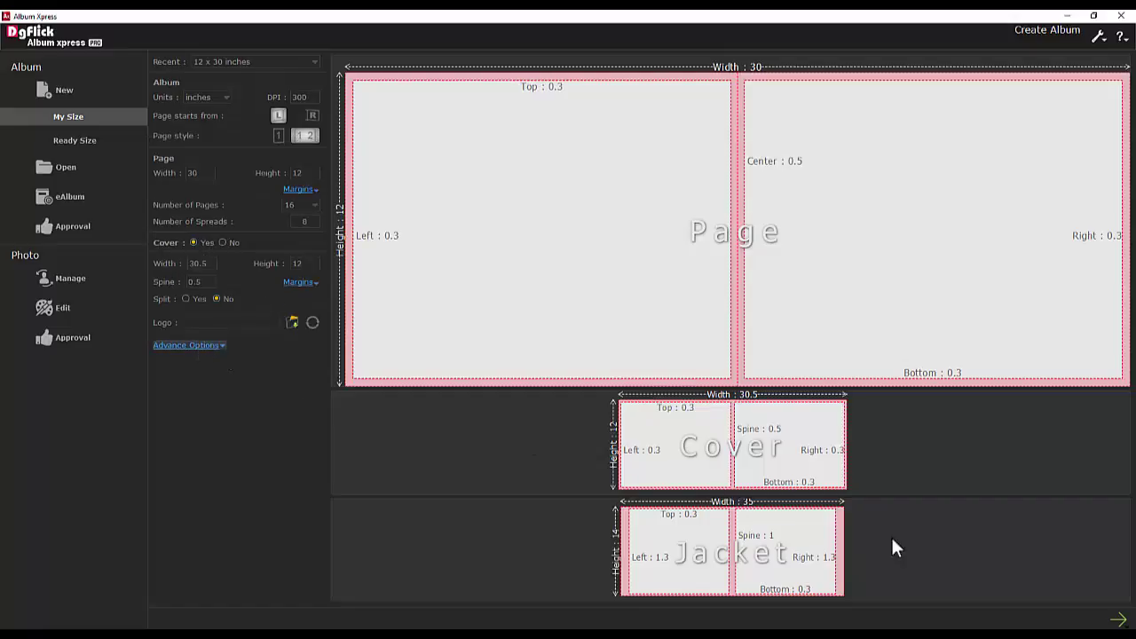
Create the album in Manual mode and go from the jacket to the cover page
click(1117, 619)
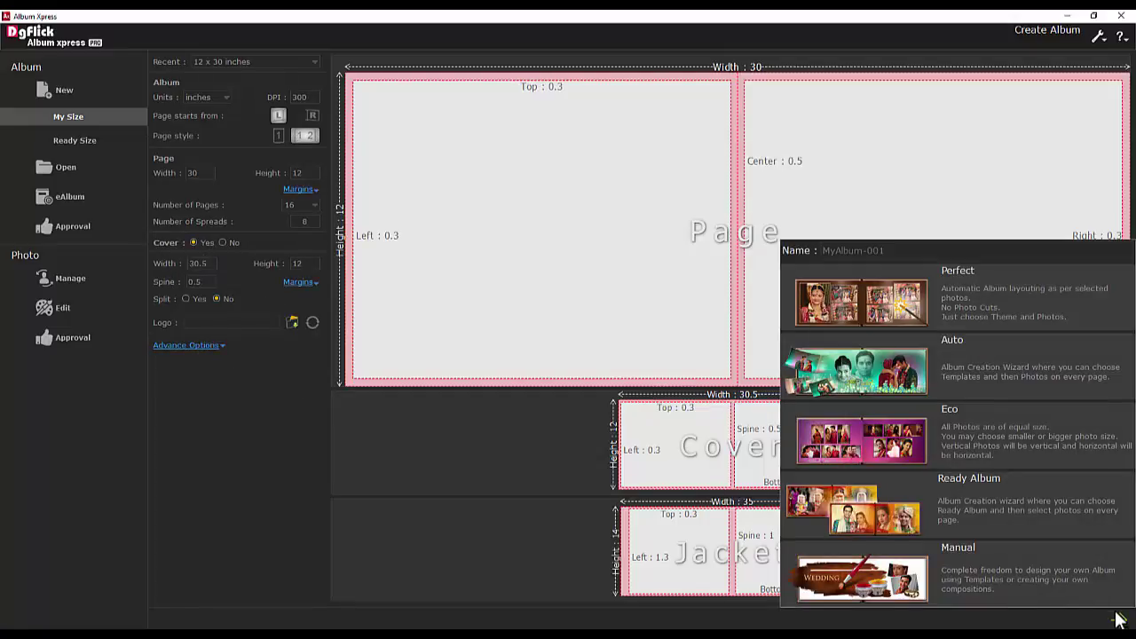
click(971, 564)
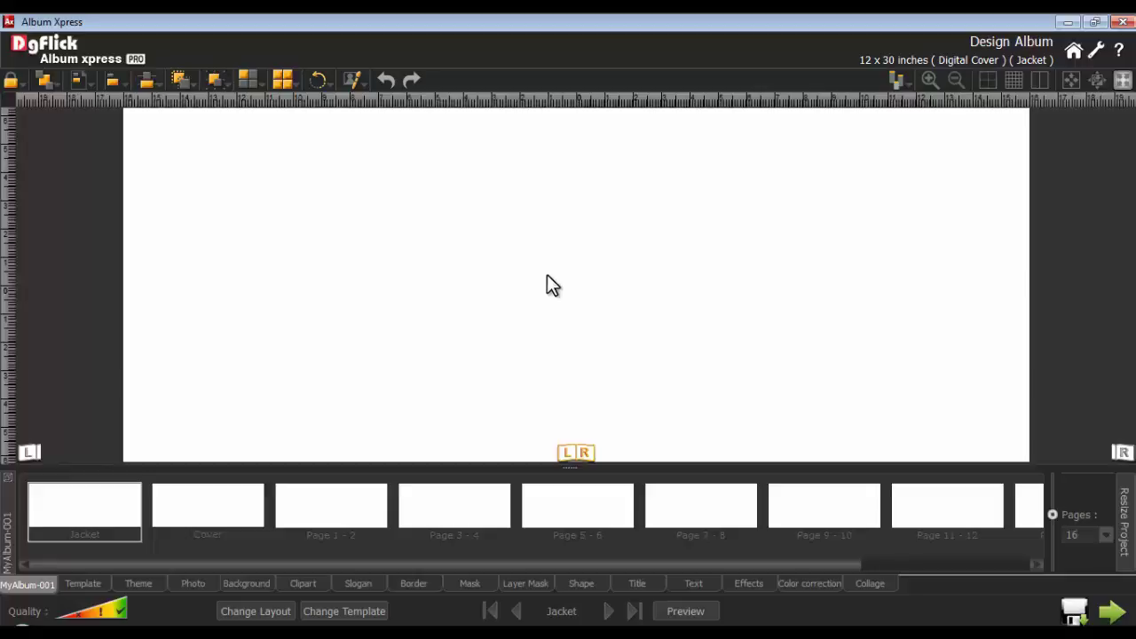
click(608, 610)
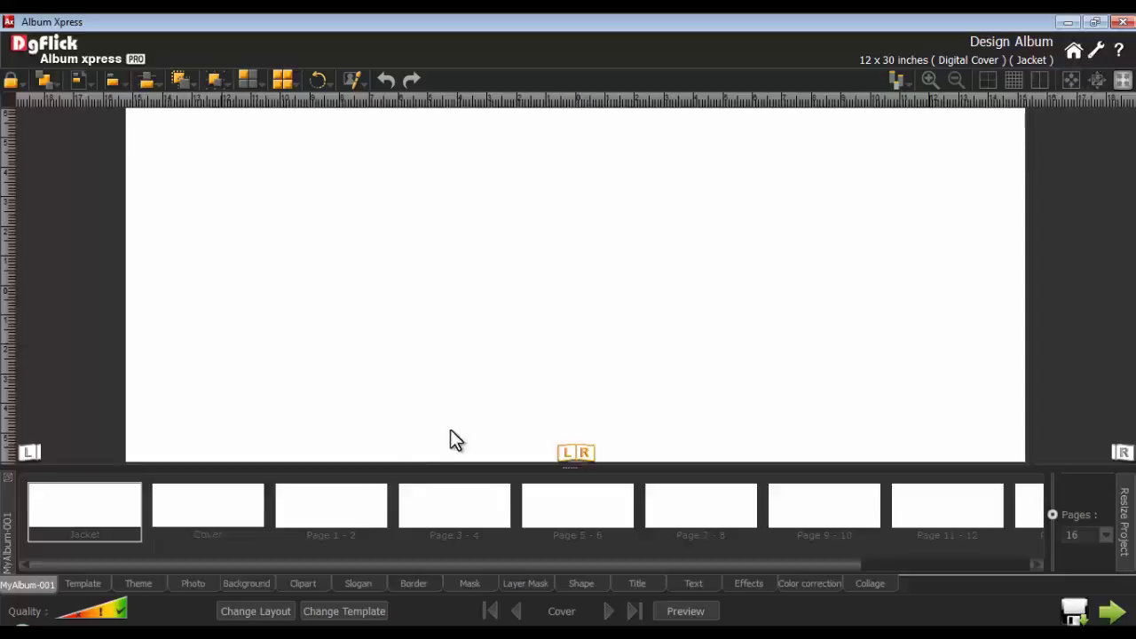
Dock the MyAlbum-001 pages panel vertically beside the canvas and choose the layout with panels below the canvas in Preferences
drag(7, 544, 24, 288)
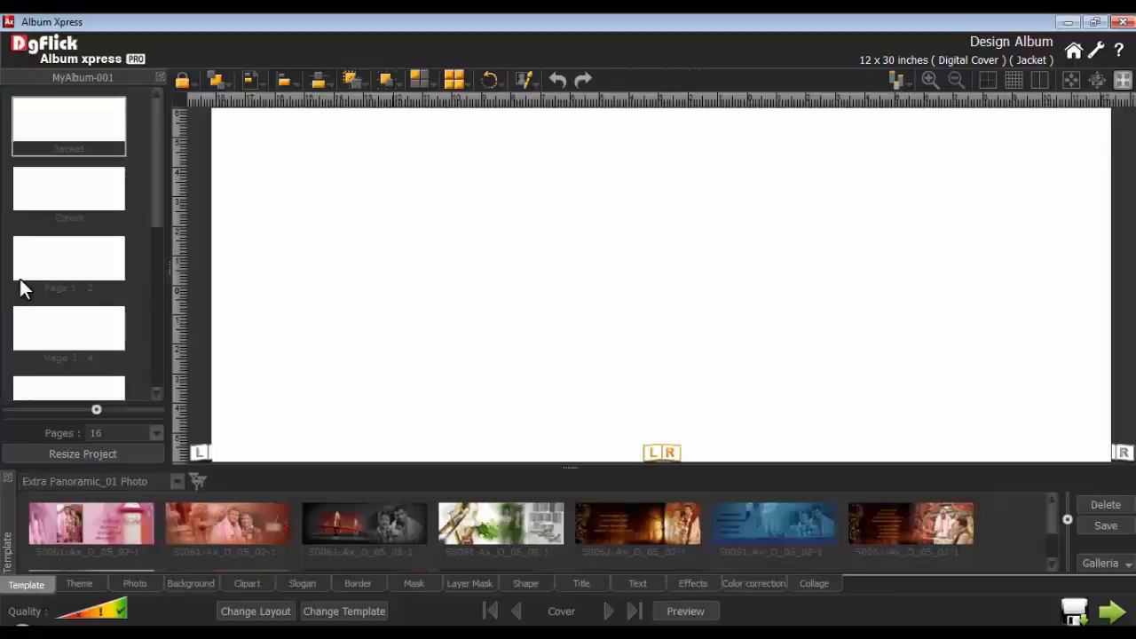
click(1096, 50)
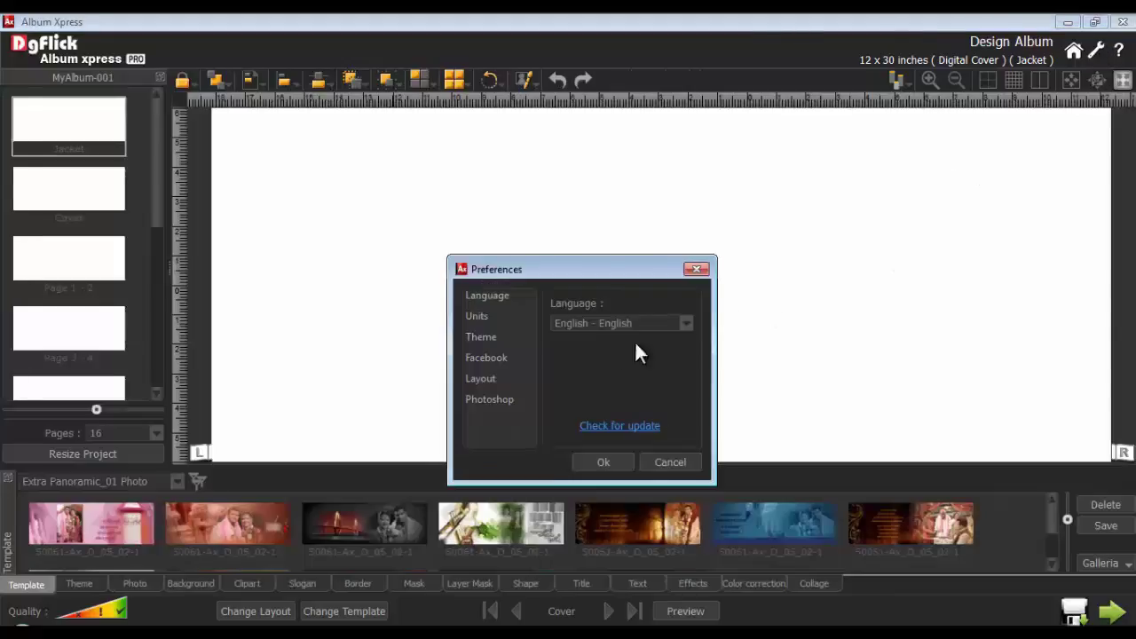
click(494, 380)
click(591, 395)
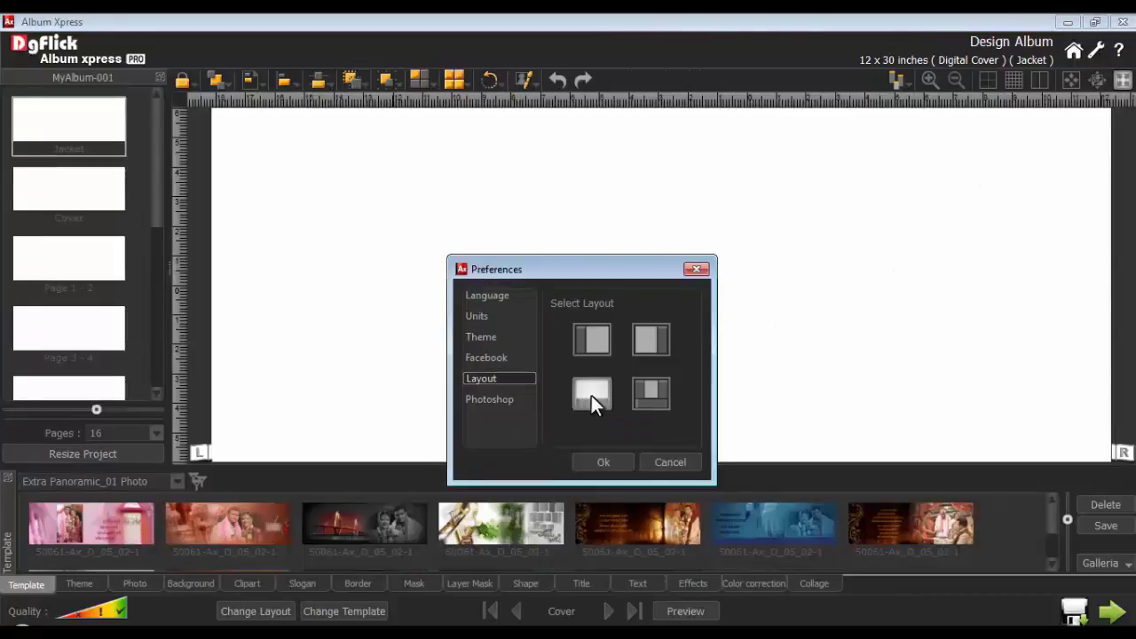
click(599, 460)
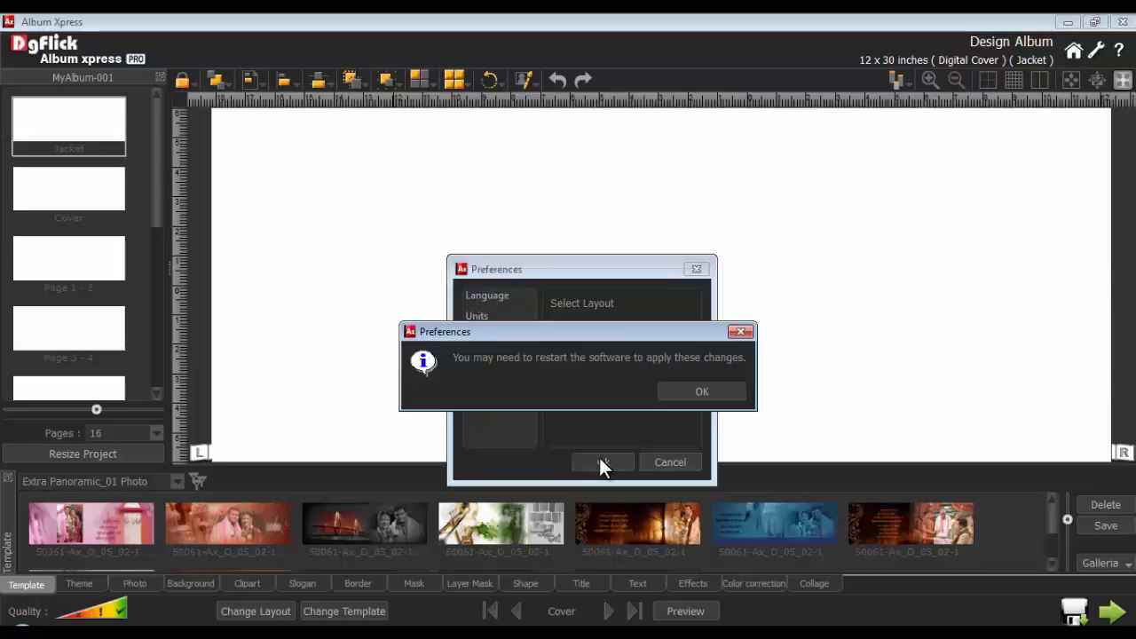
click(700, 392)
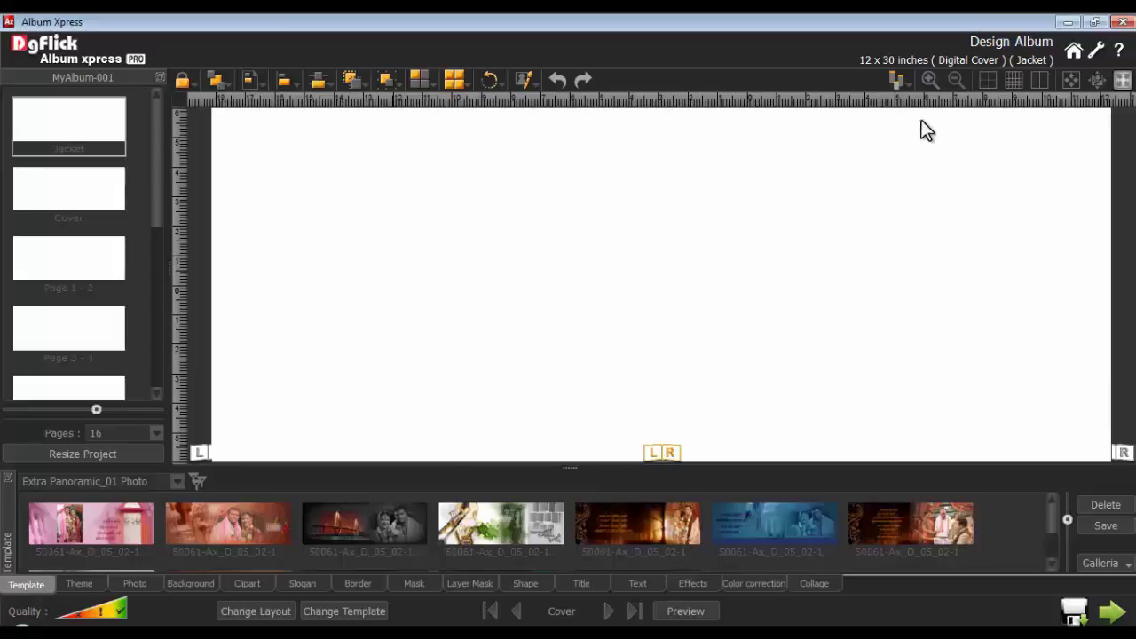
Hide the MyAlbum-001 panel and switch the workspace to full-screen view
click(899, 81)
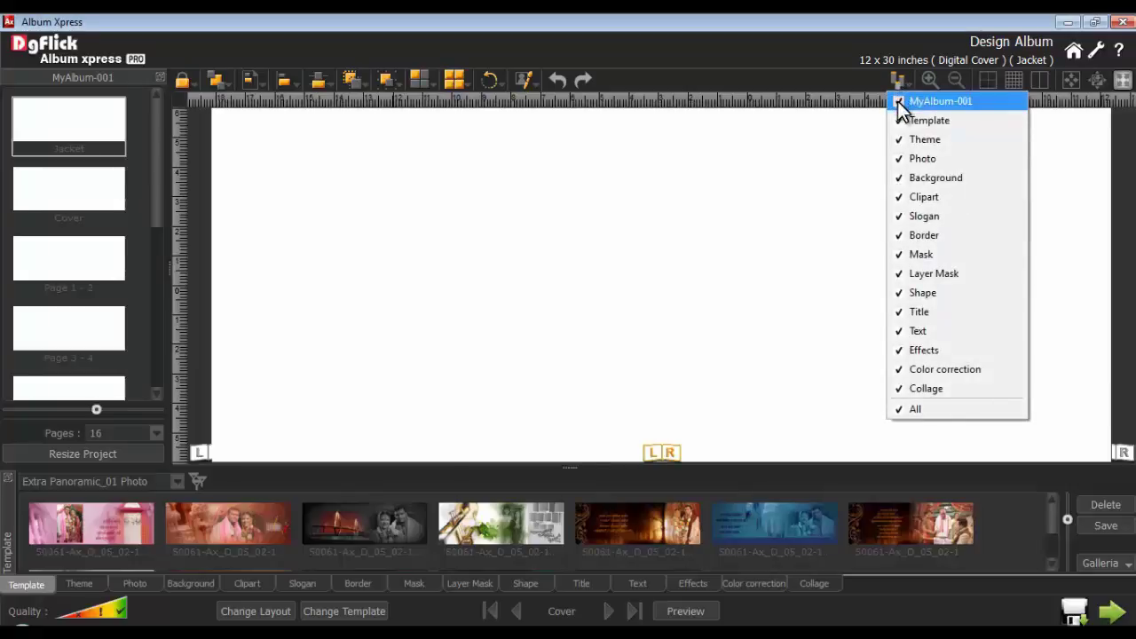
click(898, 105)
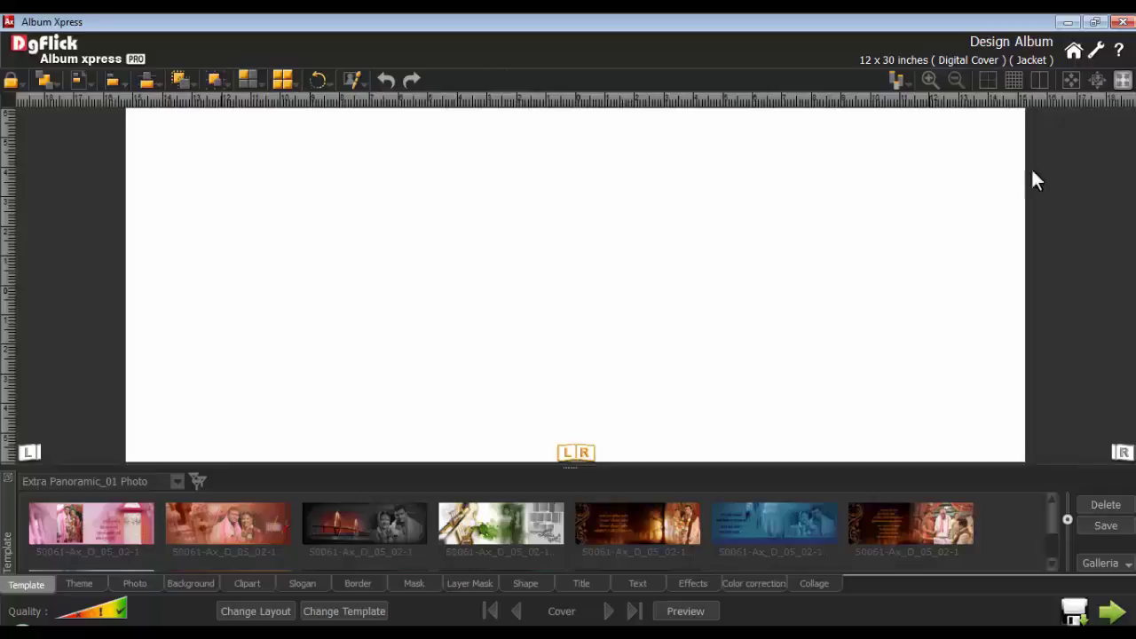
click(1123, 80)
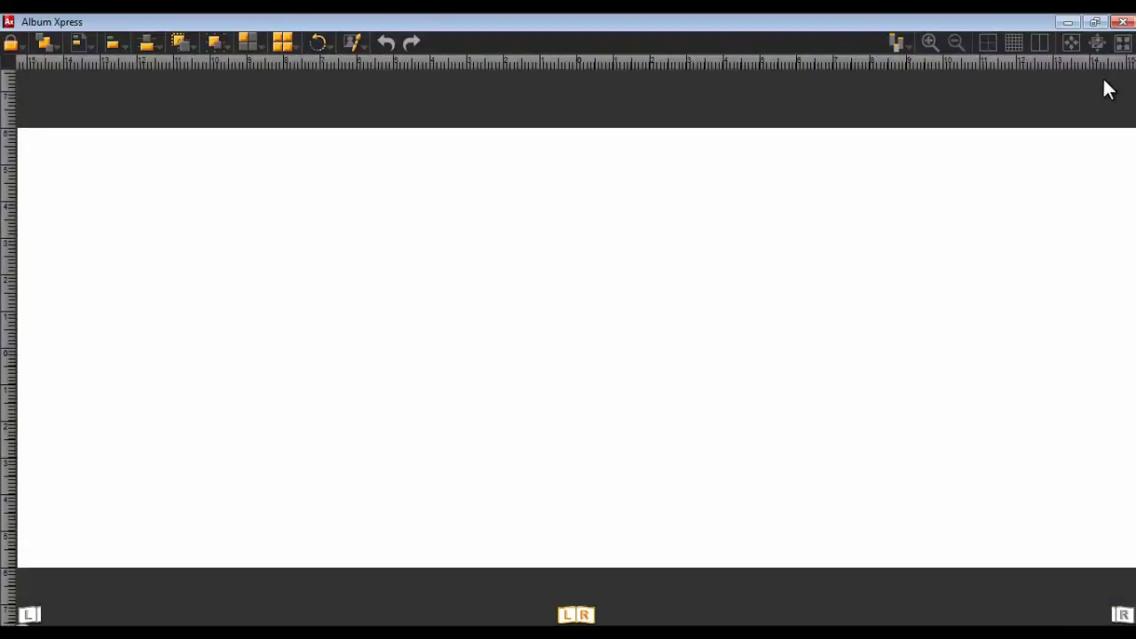
Show the MyAlbum-001 and Template panels in full-screen view, and return to the normal view
click(897, 43)
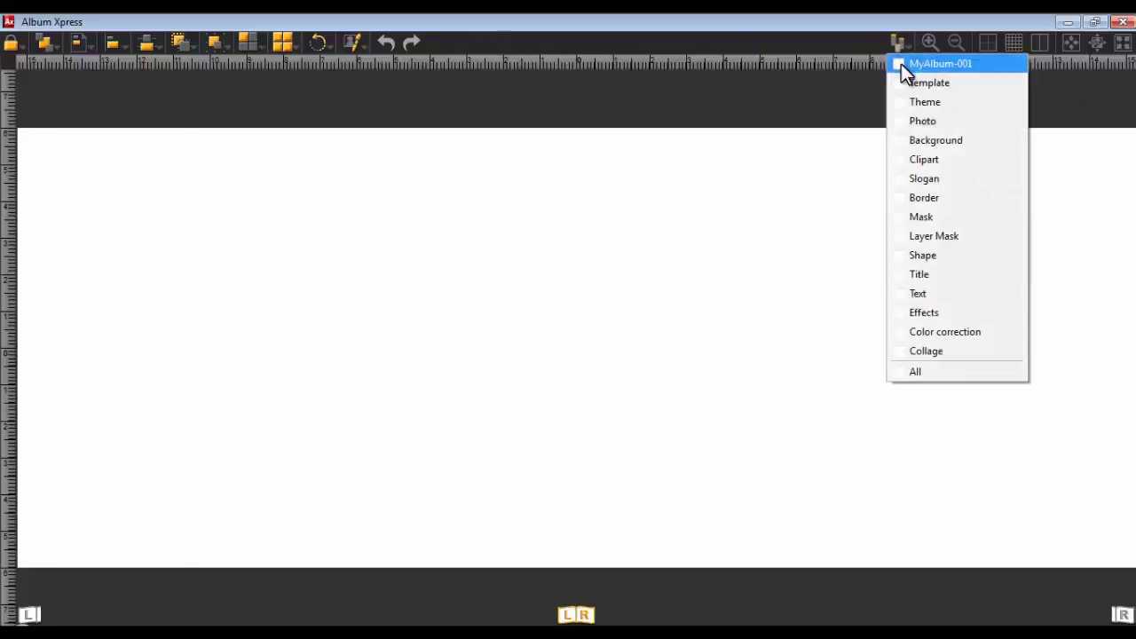
click(900, 64)
click(896, 82)
click(896, 44)
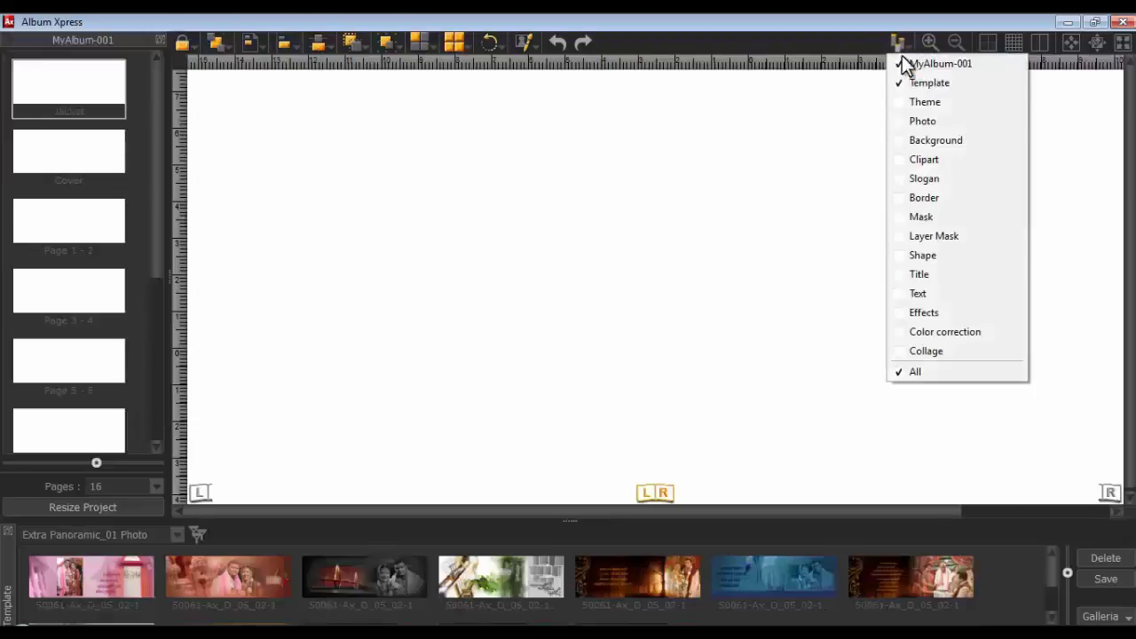
click(896, 82)
click(1121, 42)
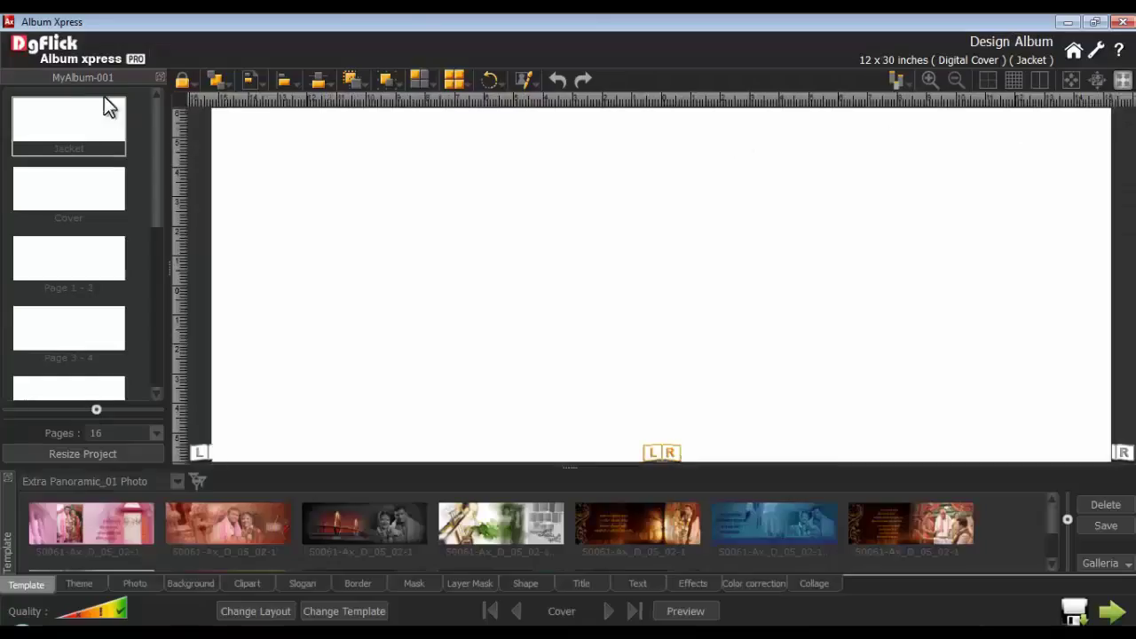
Dock the MyAlbum-001 panel back below the canvas, and display the Indian Wedding 11 photos with larger thumbnails
drag(107, 74, 223, 469)
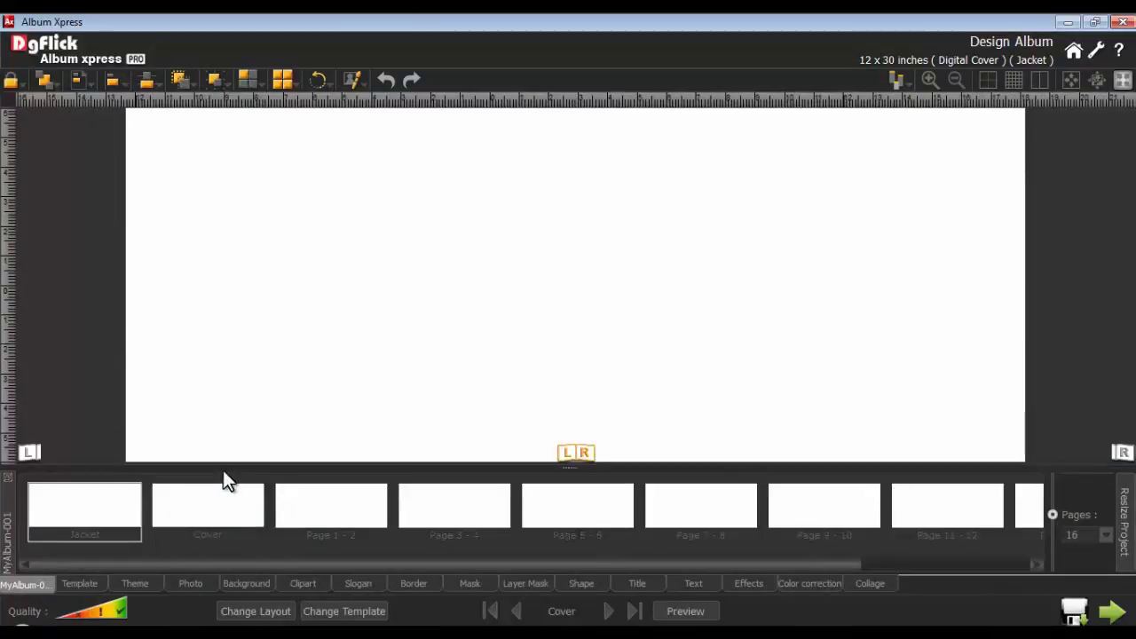
click(193, 584)
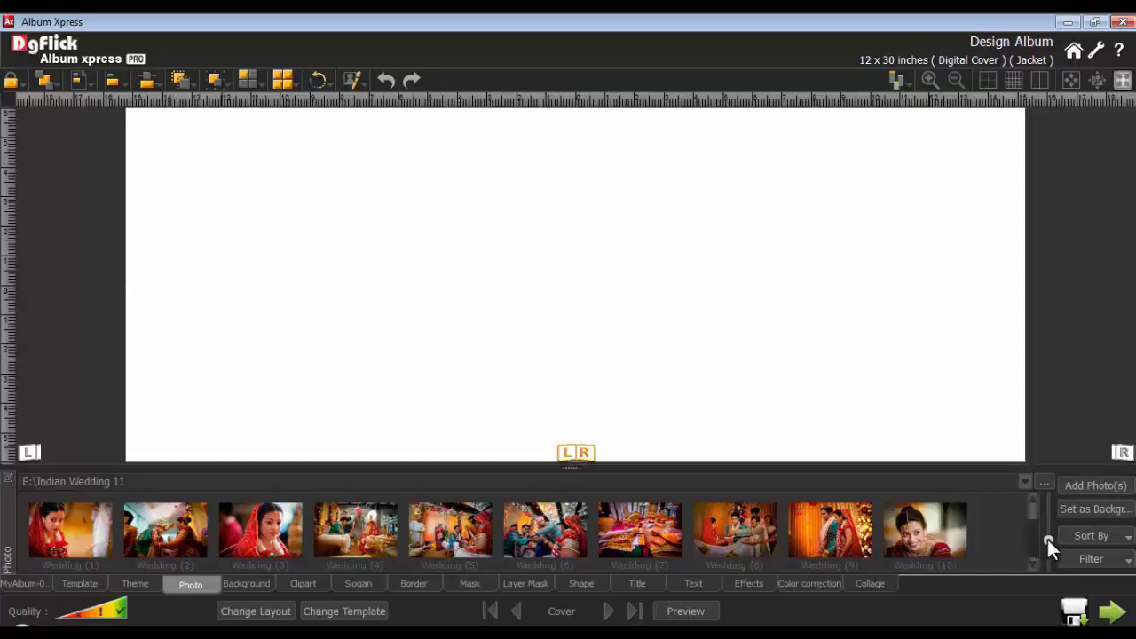
drag(1048, 538, 1048, 526)
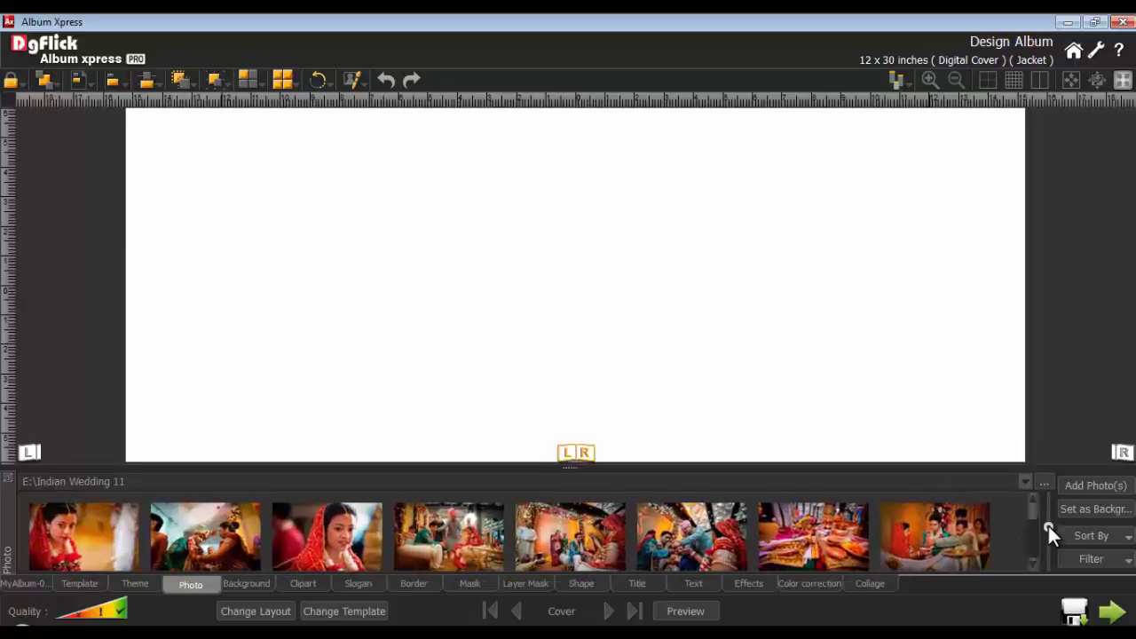
Look over the photo sorting options and try the grid and guide displays on the canvas
click(1096, 538)
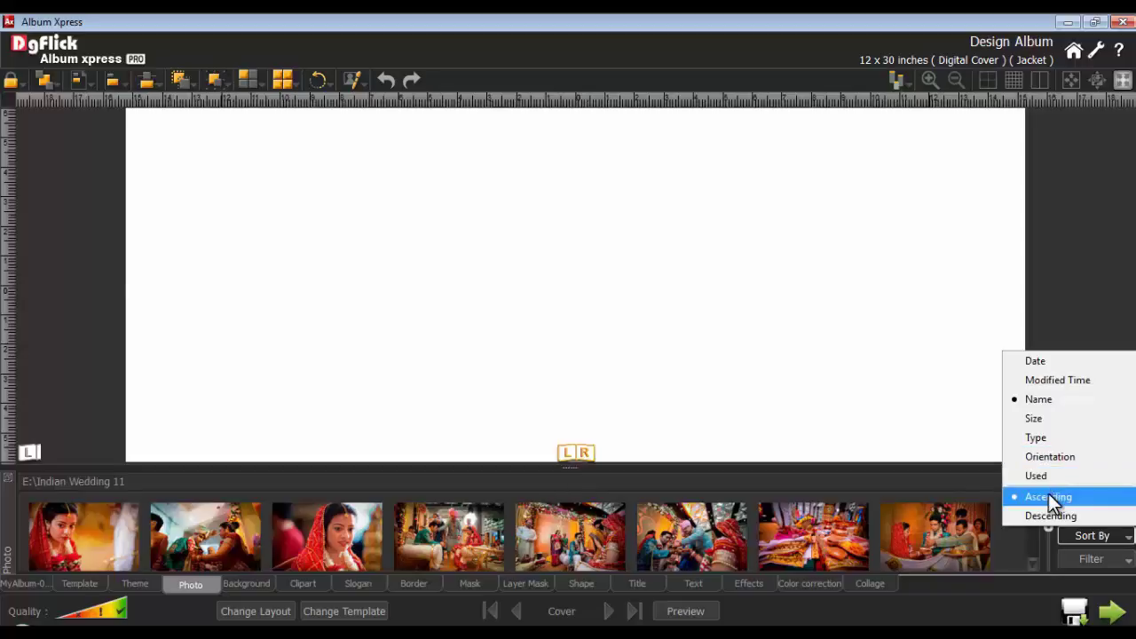
click(1104, 536)
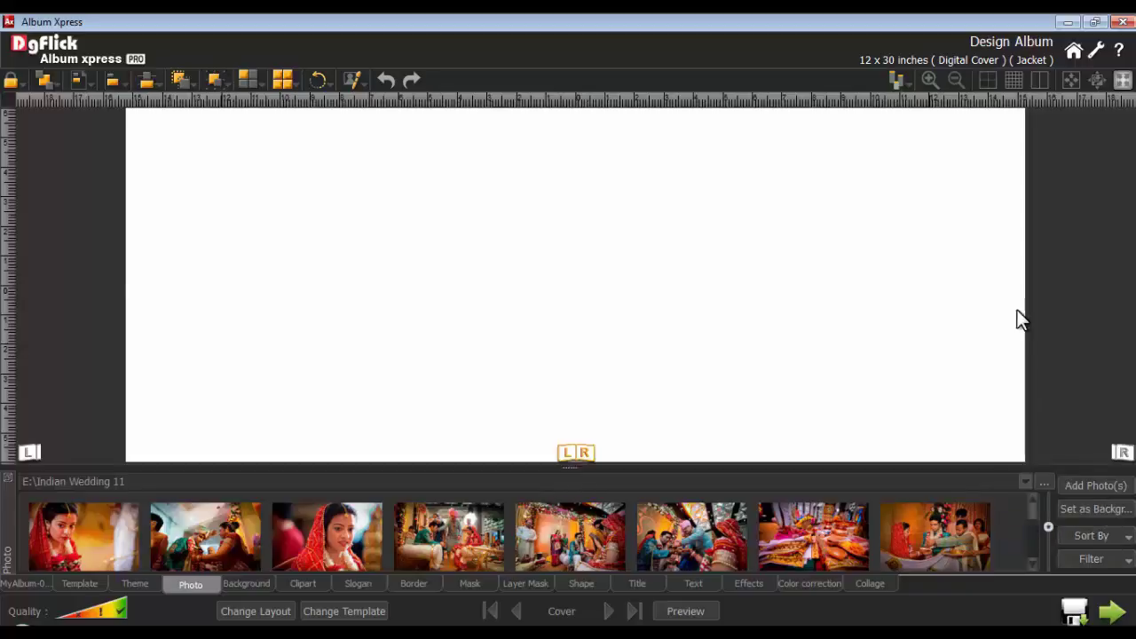
click(1013, 80)
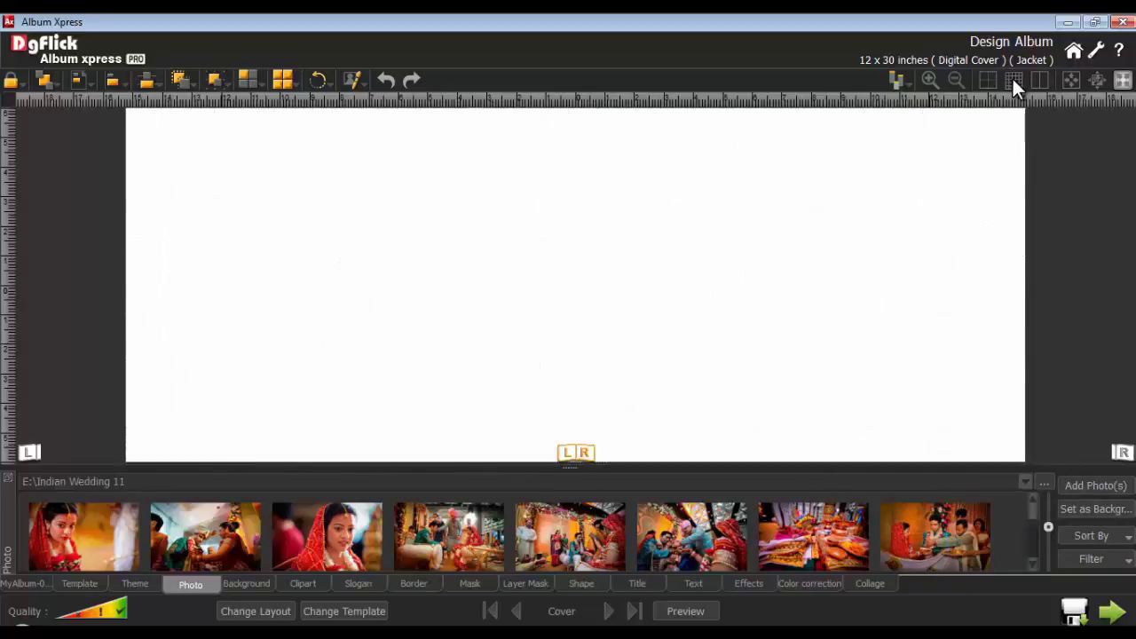
click(1041, 79)
click(1041, 78)
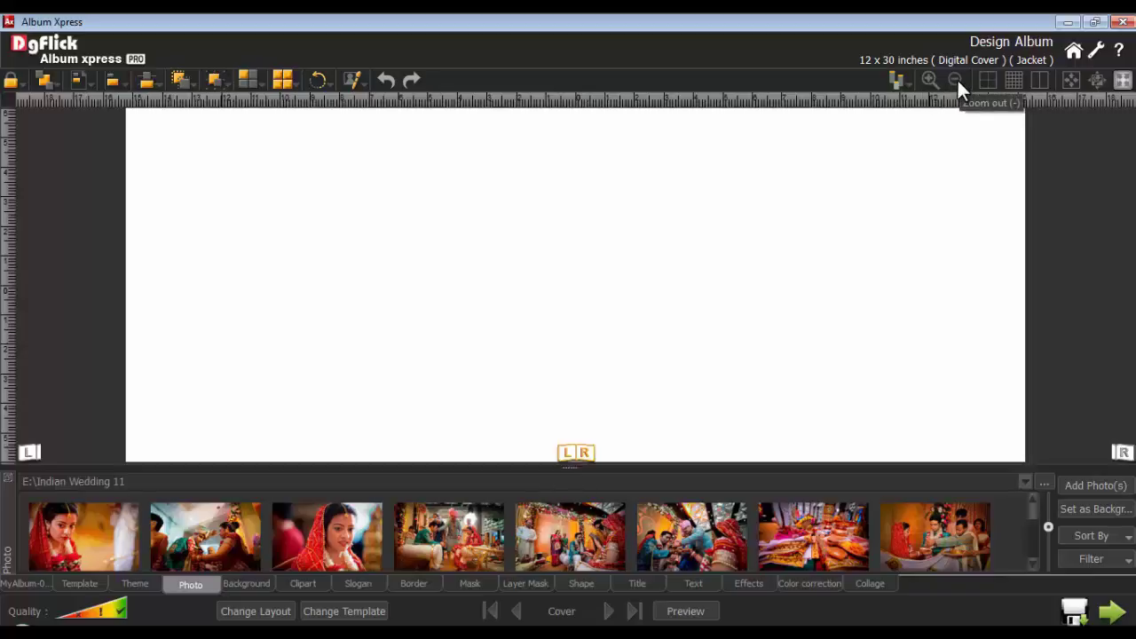
Place the photo of the couple seated at the ceremonial fire on the cover page
drag(1033, 499, 1032, 536)
double_click(823, 538)
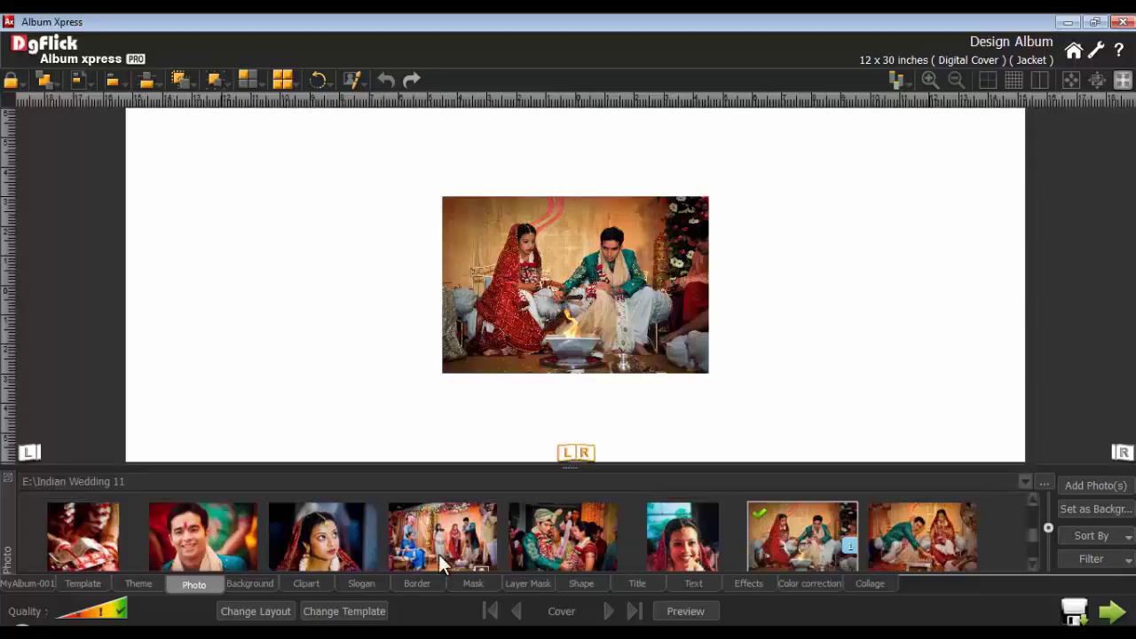
Apply the dark brown Pattern background to the cover page and turn off Fit to size
click(264, 584)
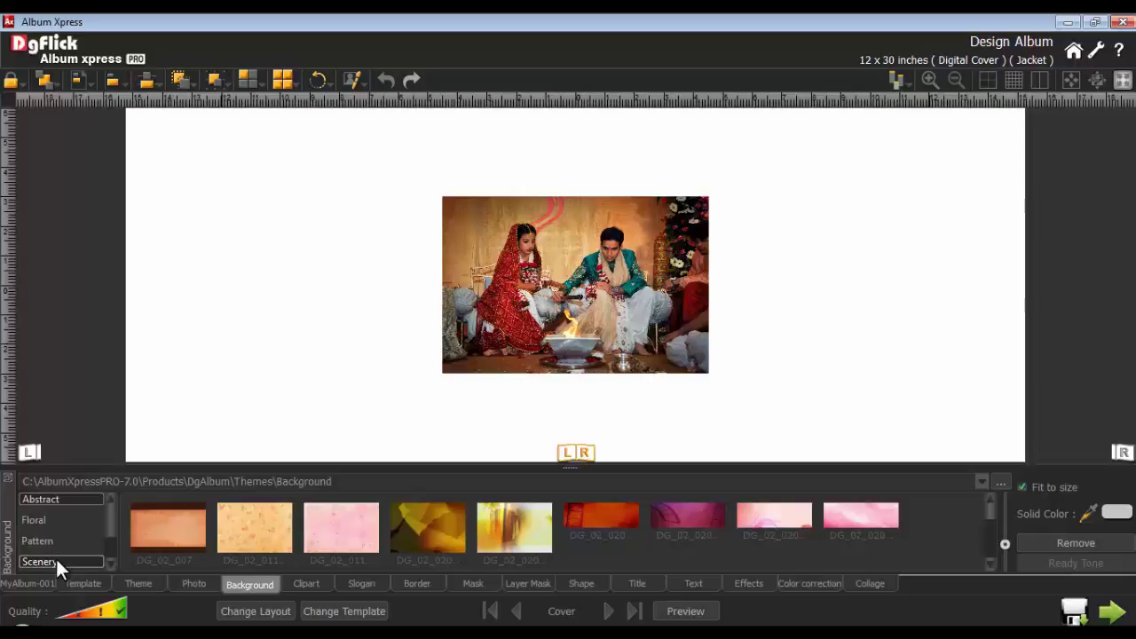
click(49, 520)
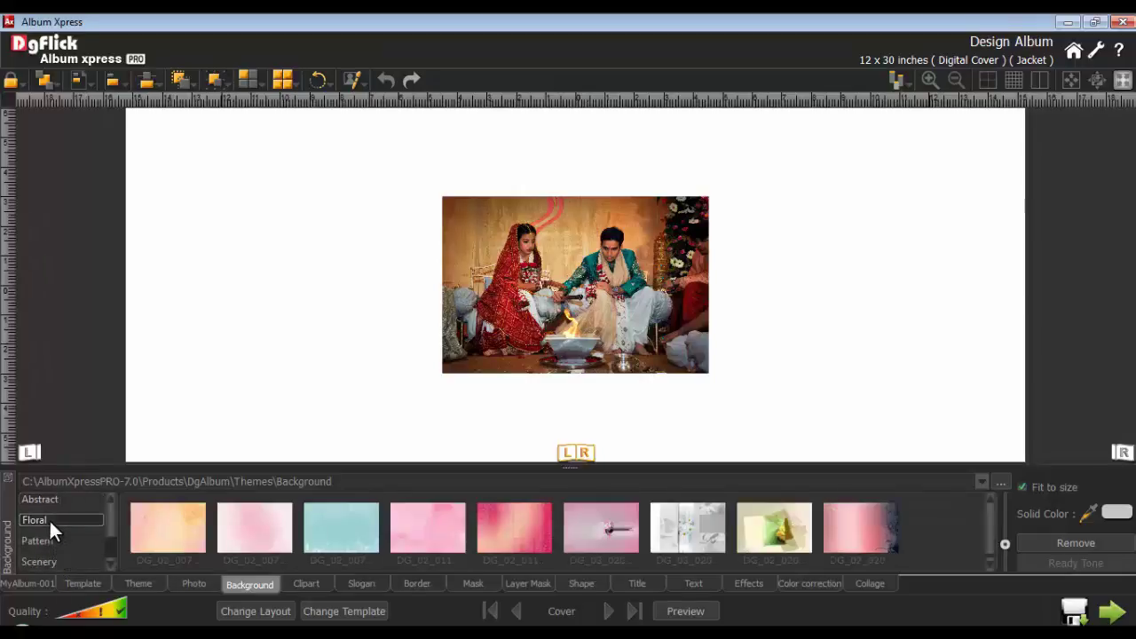
click(45, 538)
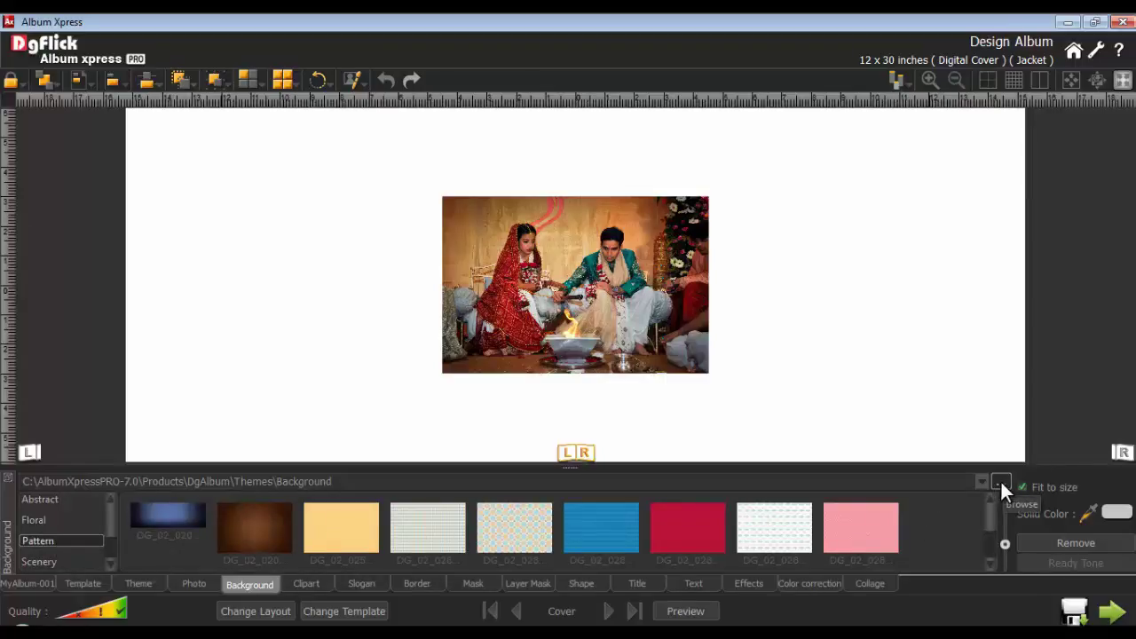
click(259, 529)
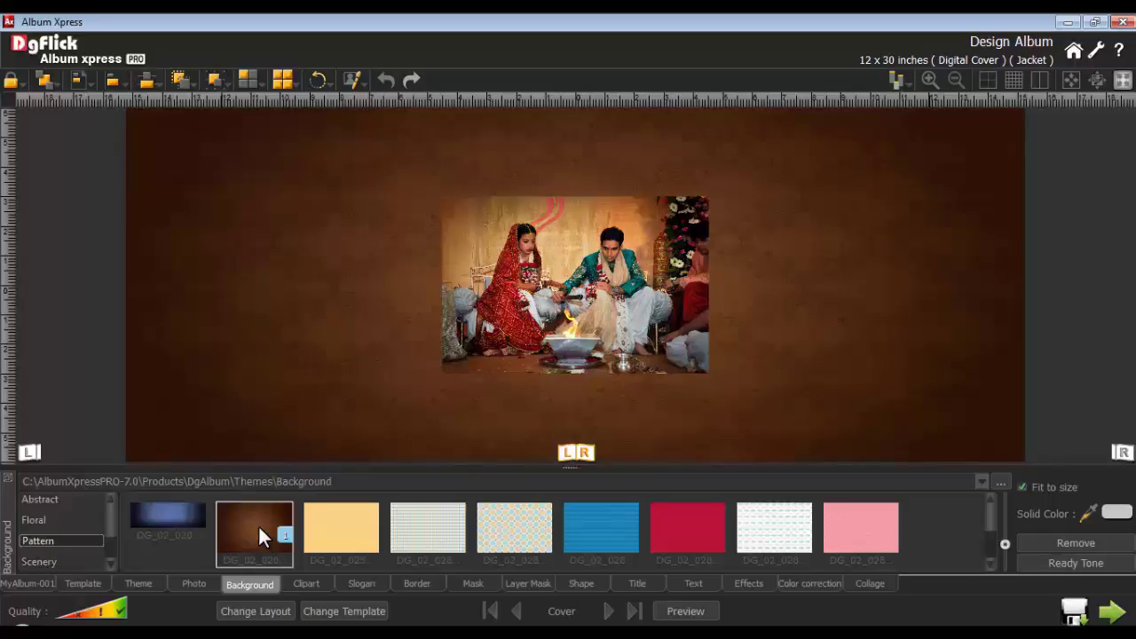
click(1024, 487)
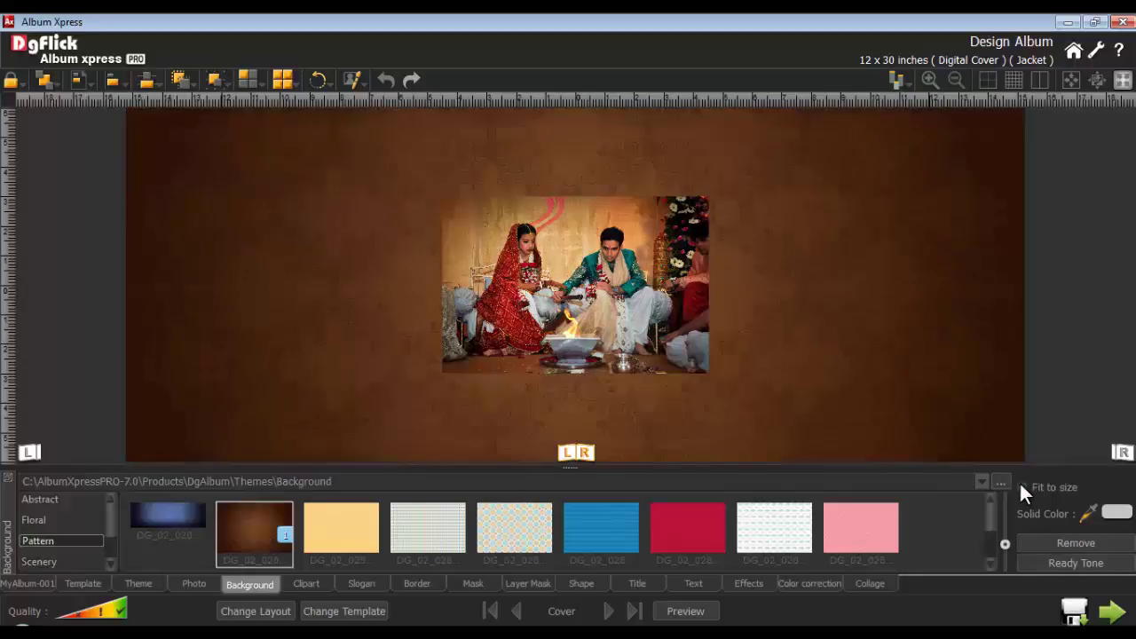
Look over the background's ready tones and solid colours, and try removing and reapplying the dark brown Pattern background
click(1071, 562)
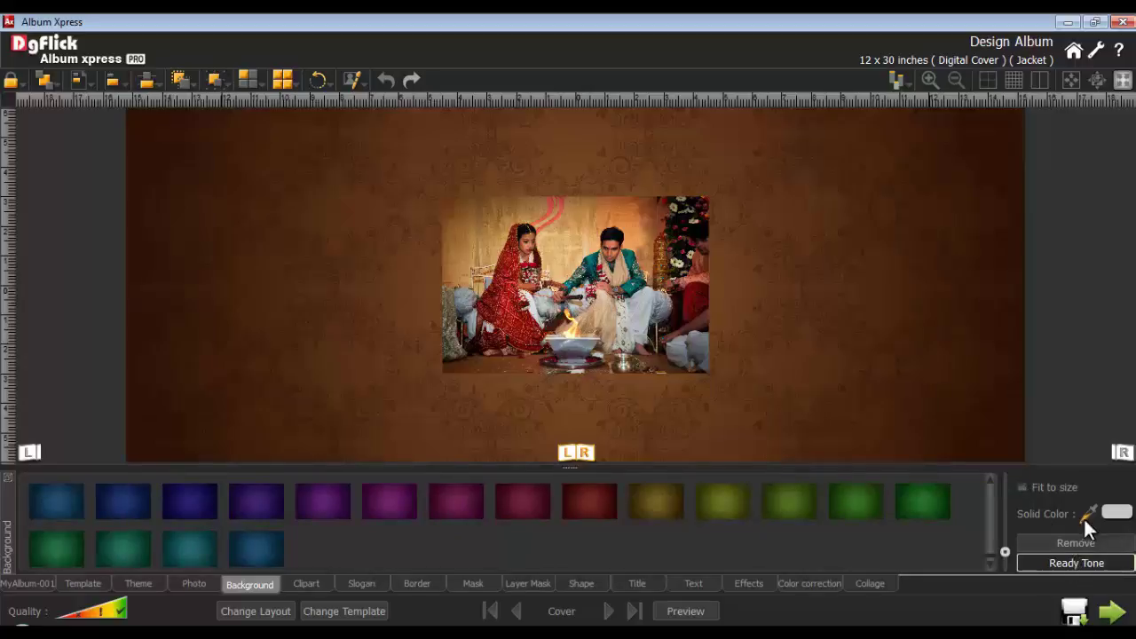
click(1110, 512)
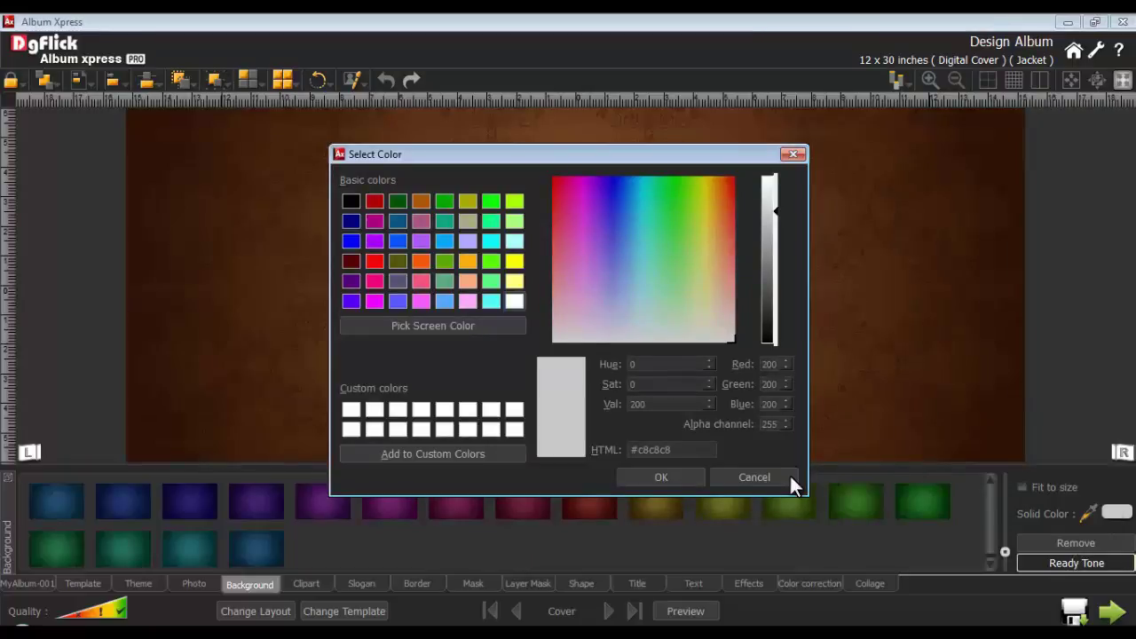
click(751, 478)
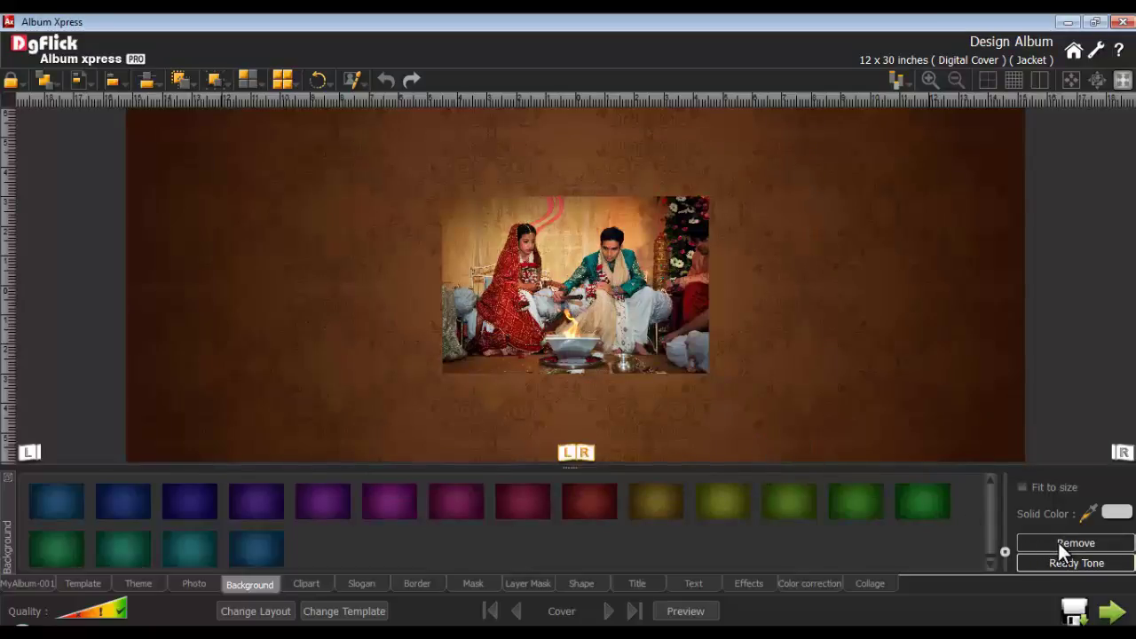
click(1058, 543)
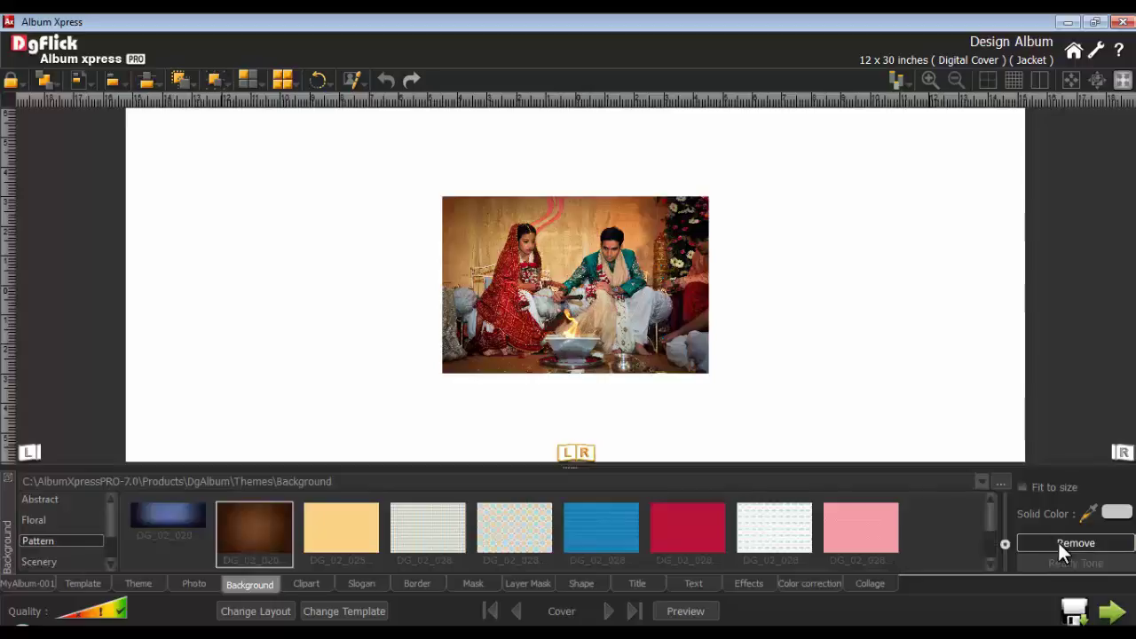
click(255, 531)
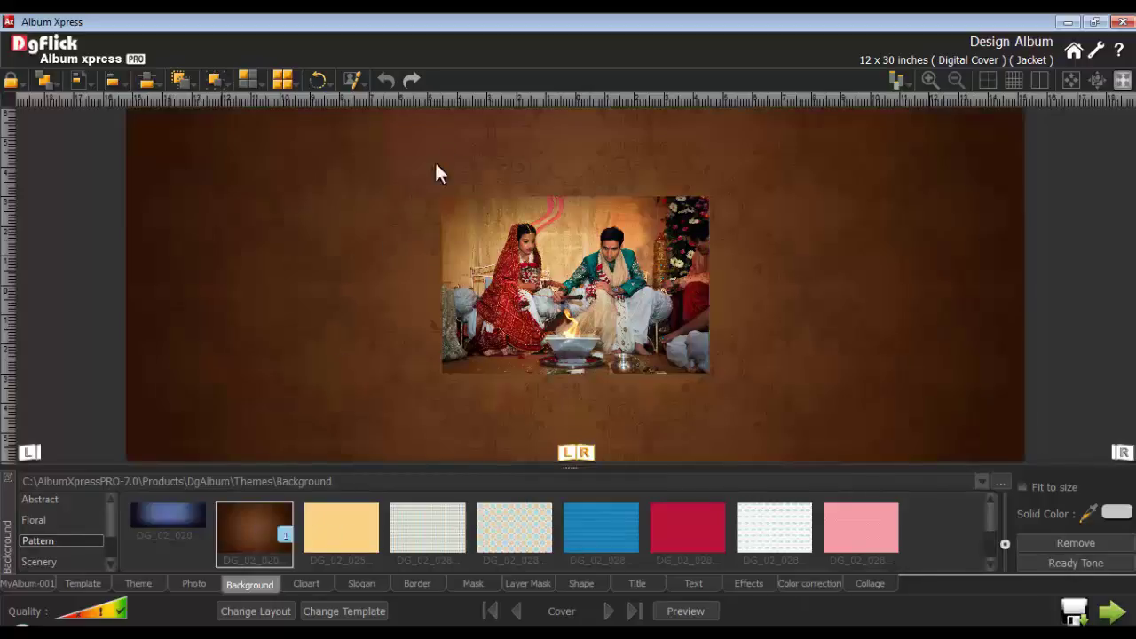
Add a vertical guide about 3.2 inches right of the page centre and a horizontal guide about 4.7 inches above it
click(477, 105)
click(9, 238)
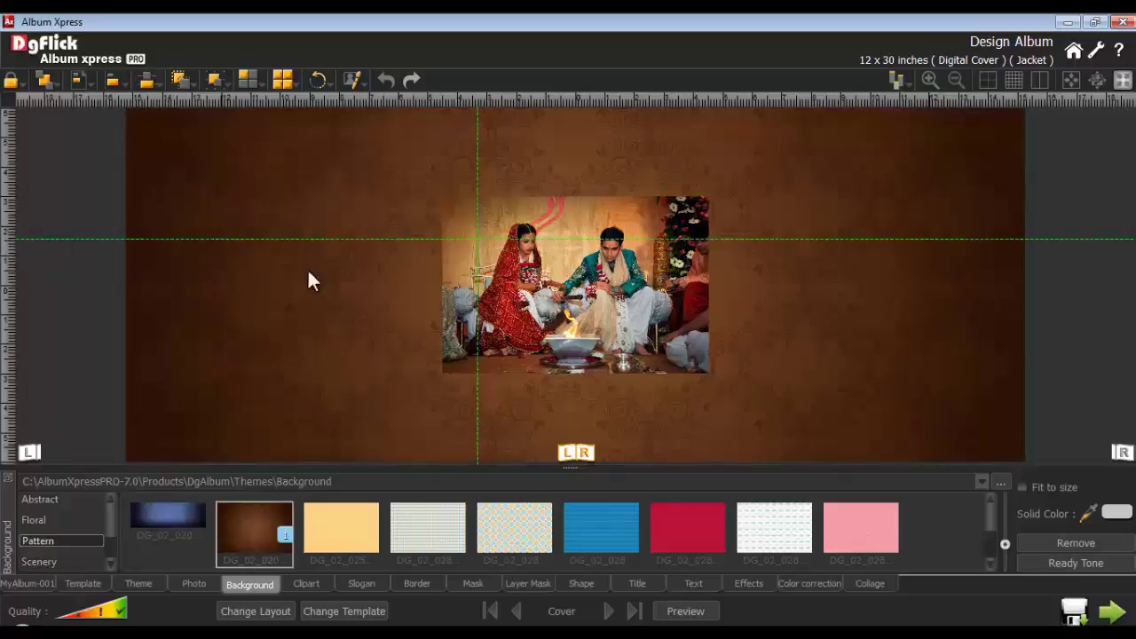
drag(759, 240, 766, 145)
drag(473, 165, 674, 233)
Enlarge the photo to about 9.51 x 6.32 inches and align its upper-left corner with the crossing of the two guides
click(609, 302)
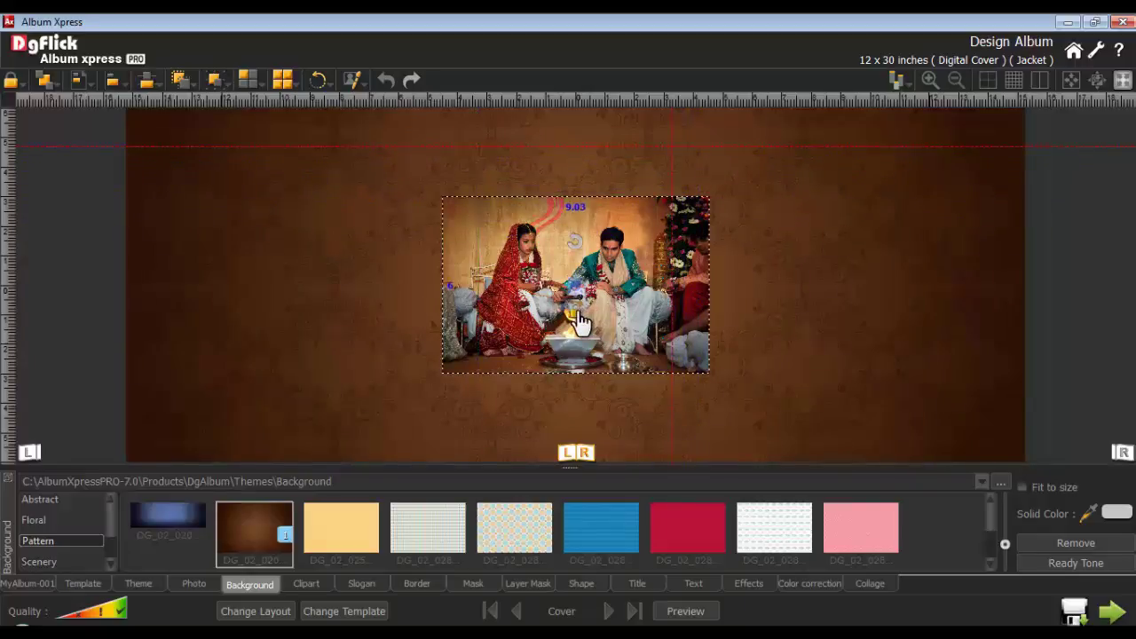
drag(432, 379, 417, 391)
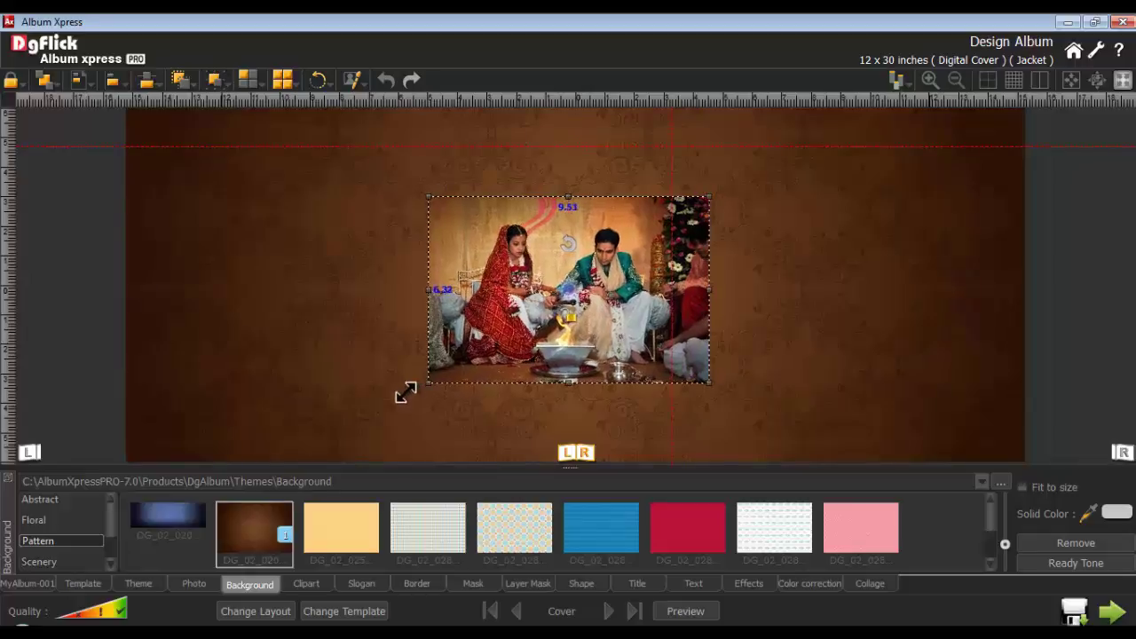
drag(488, 304, 730, 260)
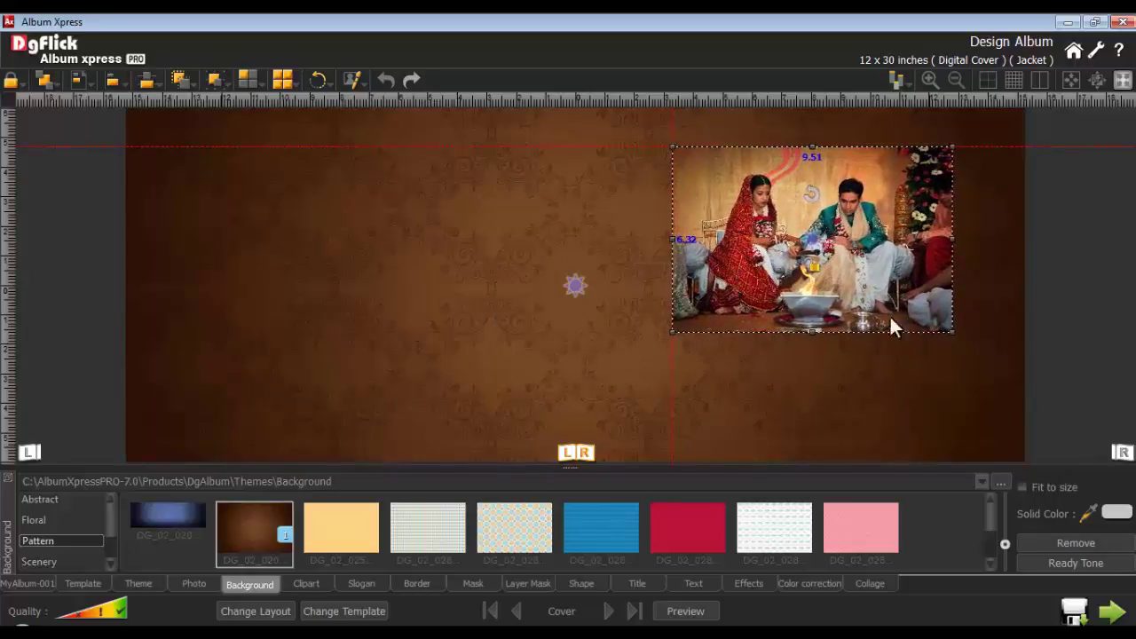
Resize the photo frame to 10.5 x 7 inches, and zoom in and reposition the couple inside it
drag(952, 332, 984, 354)
scroll(827, 250, up, 5)
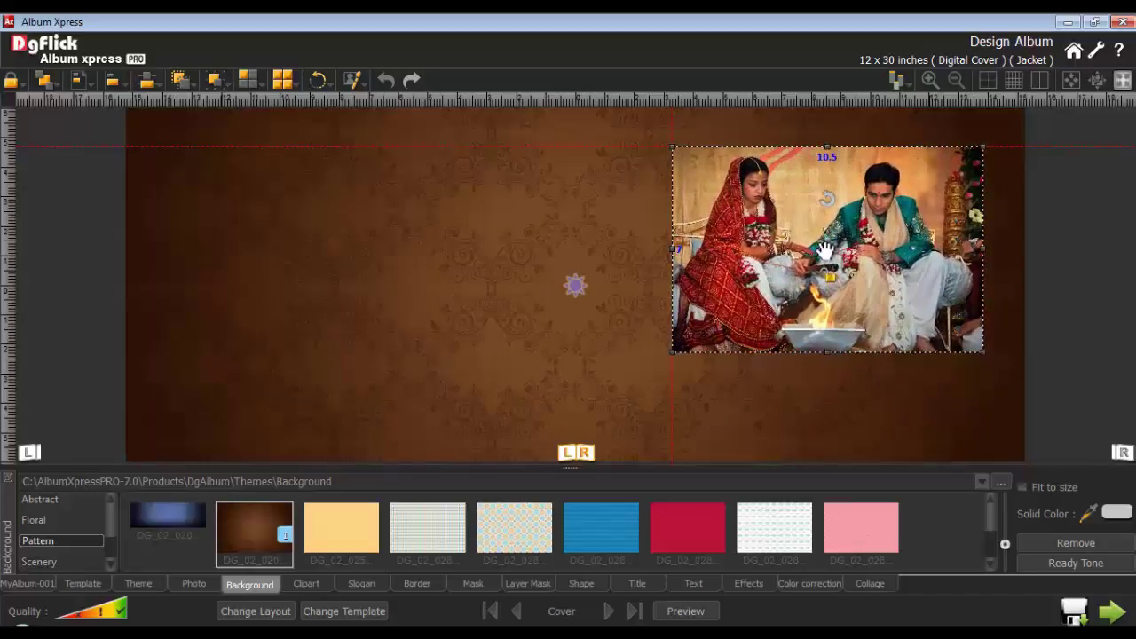
drag(825, 251, 827, 260)
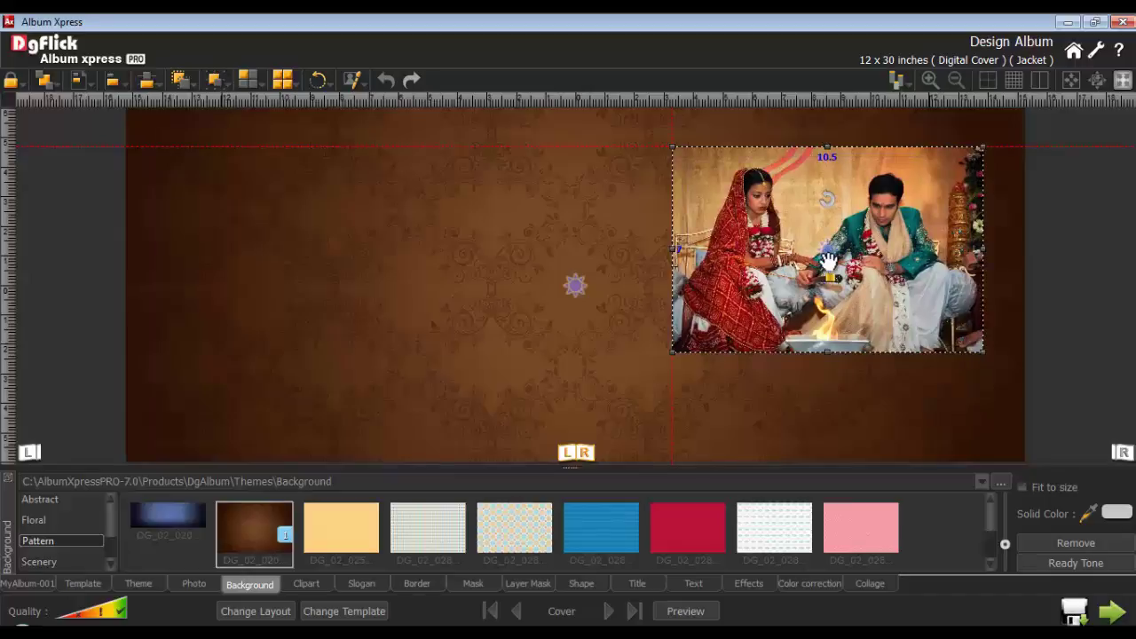
Delete the horizontal and vertical guides from the cover page
click(639, 146)
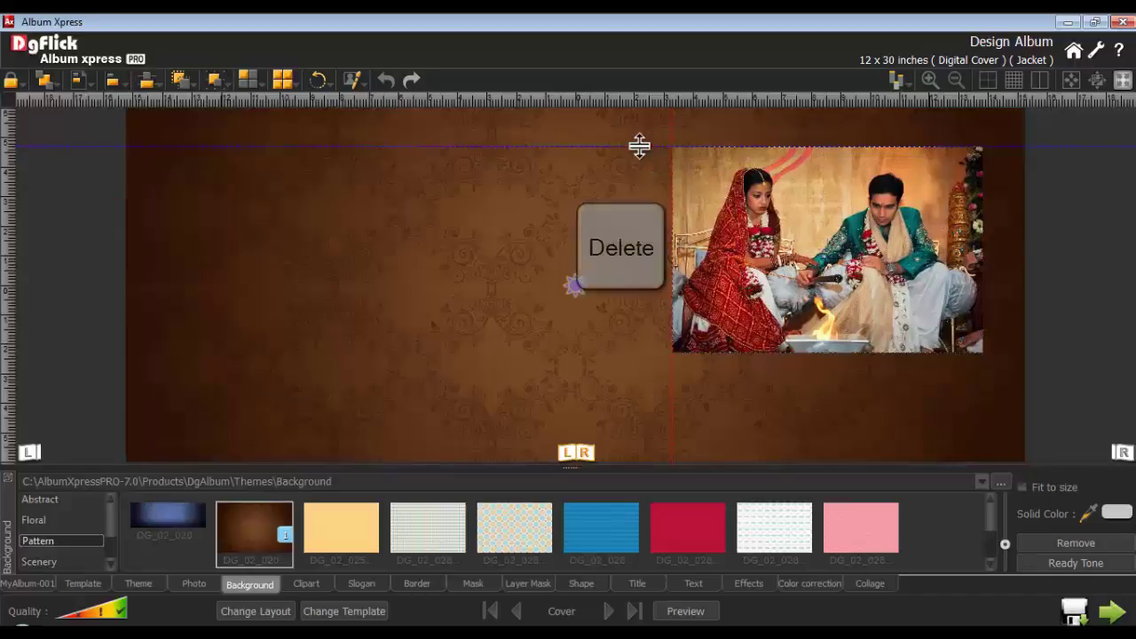
click(669, 119)
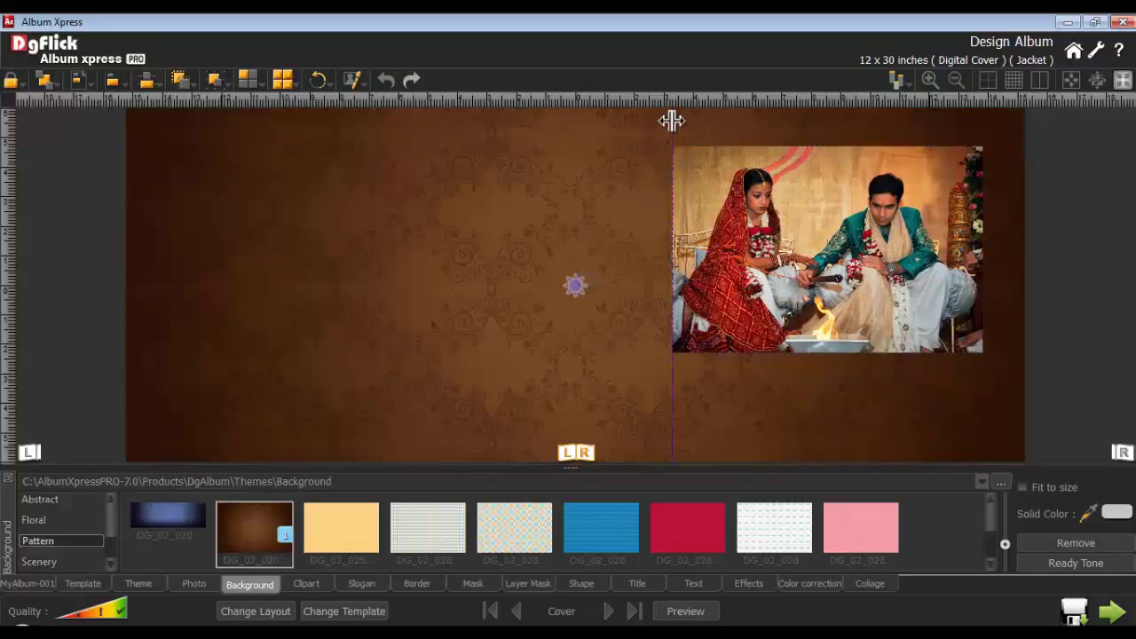
key(Delete)
Apply the second Traditional border, a plain gold frame, to the couple's photo
click(422, 586)
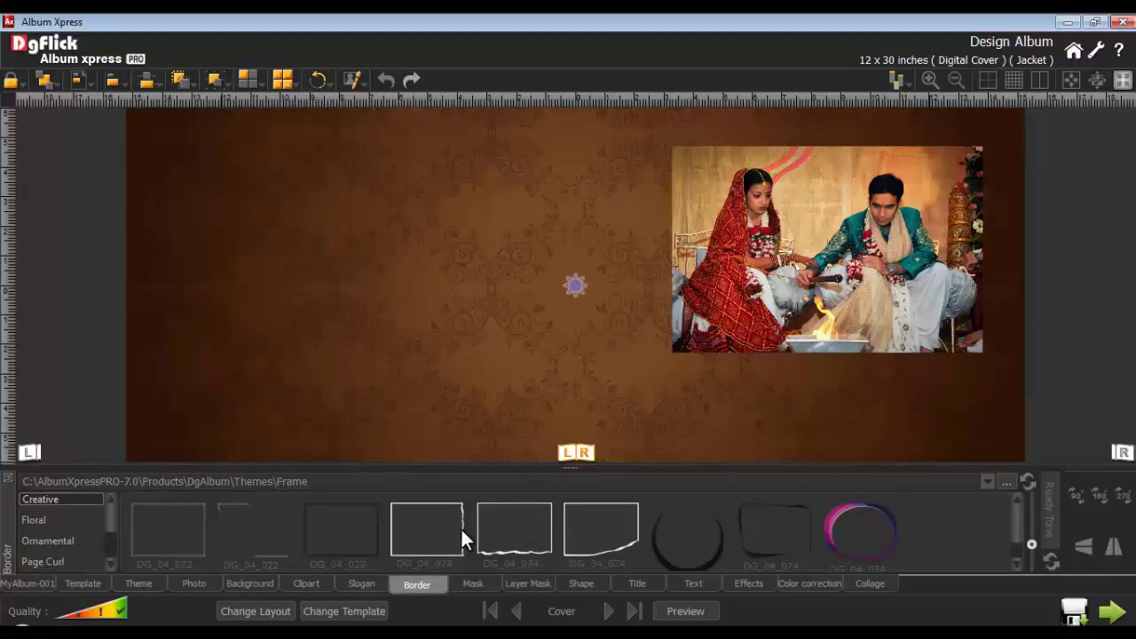
click(34, 517)
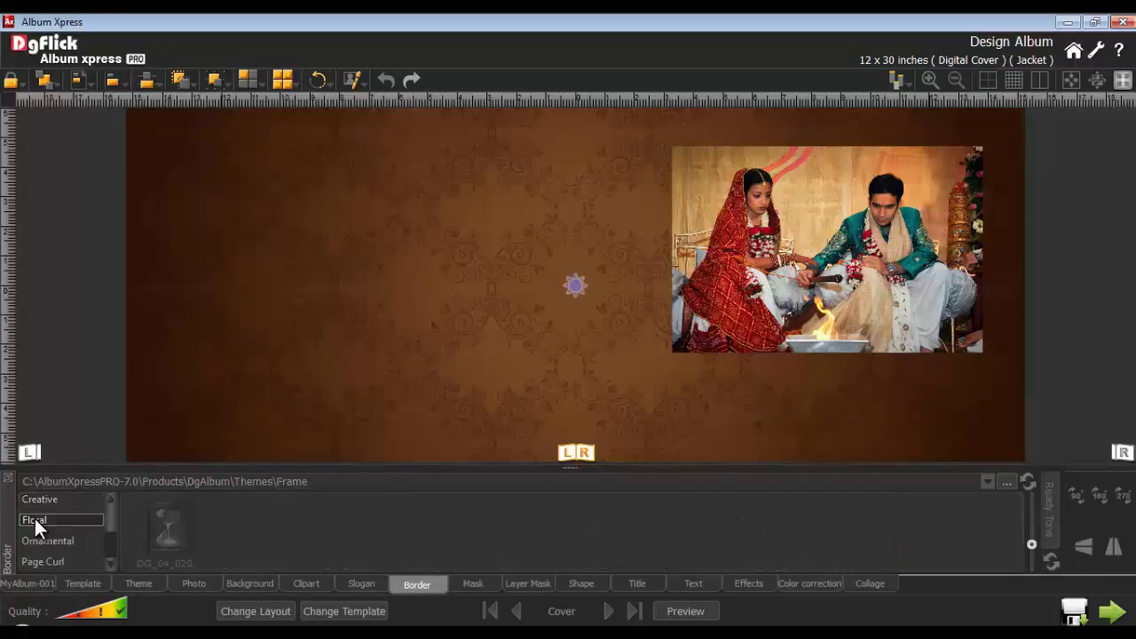
click(38, 539)
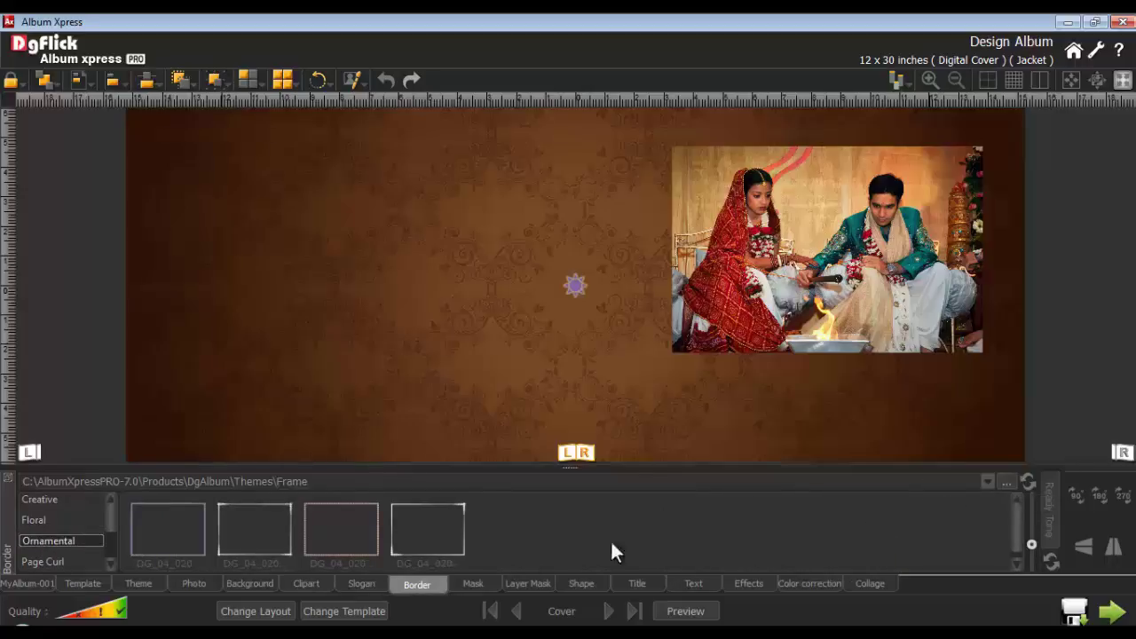
drag(110, 514, 110, 538)
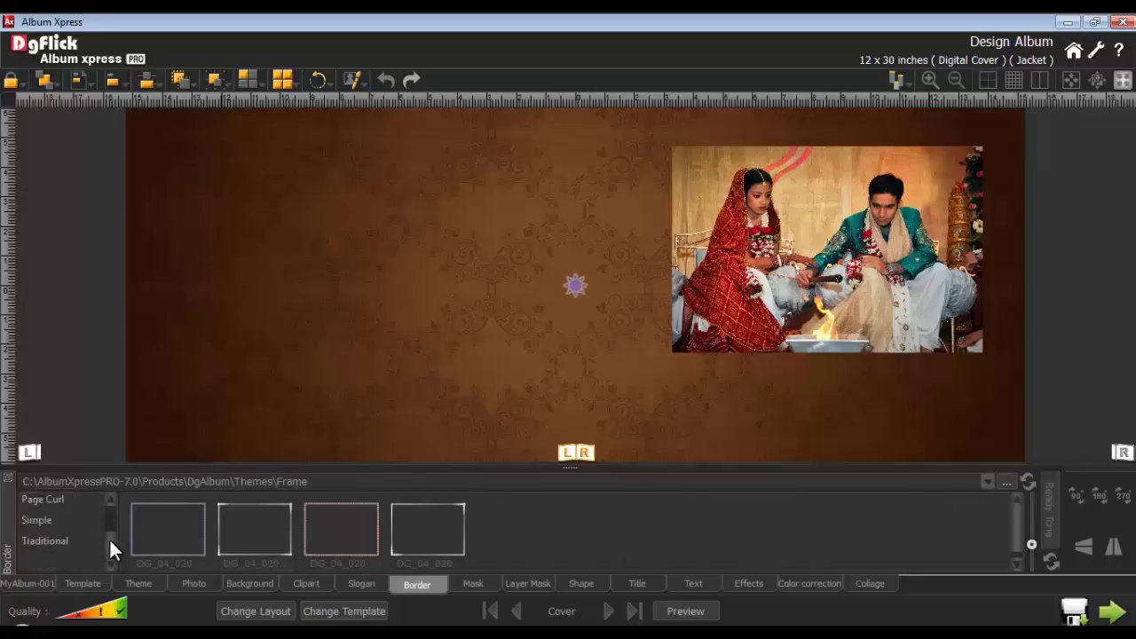
click(769, 281)
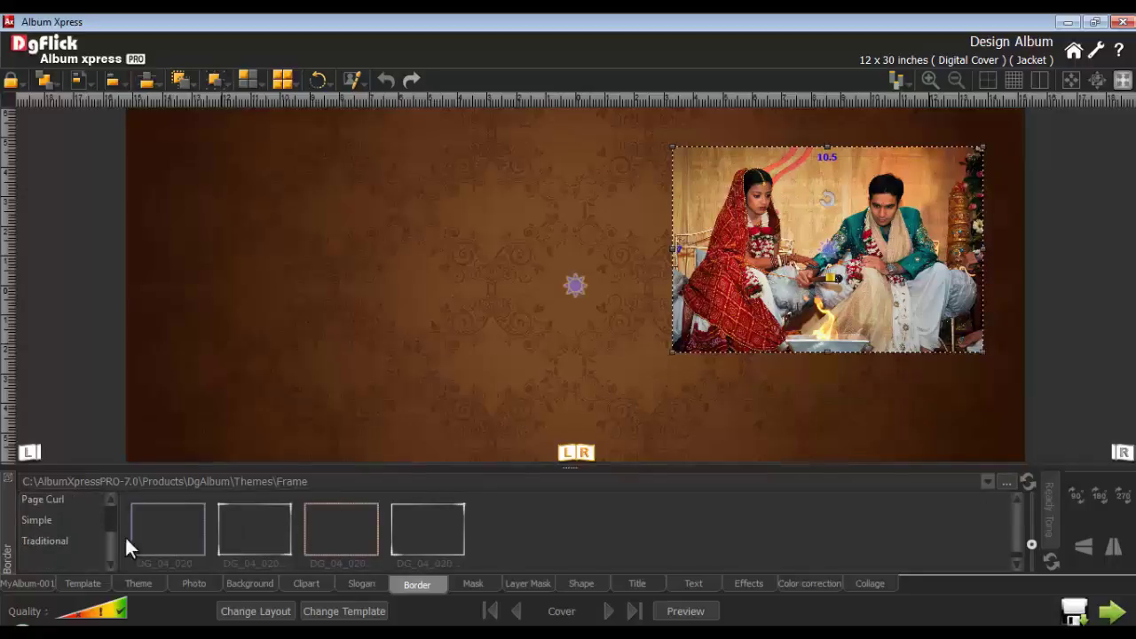
click(48, 543)
drag(1021, 522, 1017, 540)
click(252, 530)
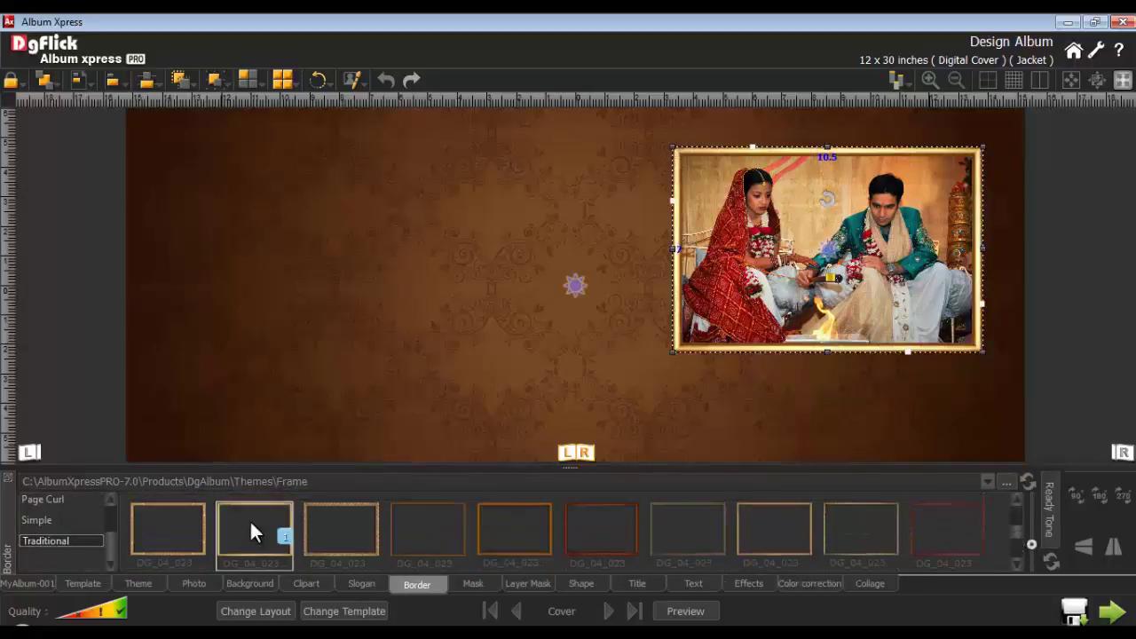
Choose the orange ready tone for the photo's border and return to the border designs
click(1048, 511)
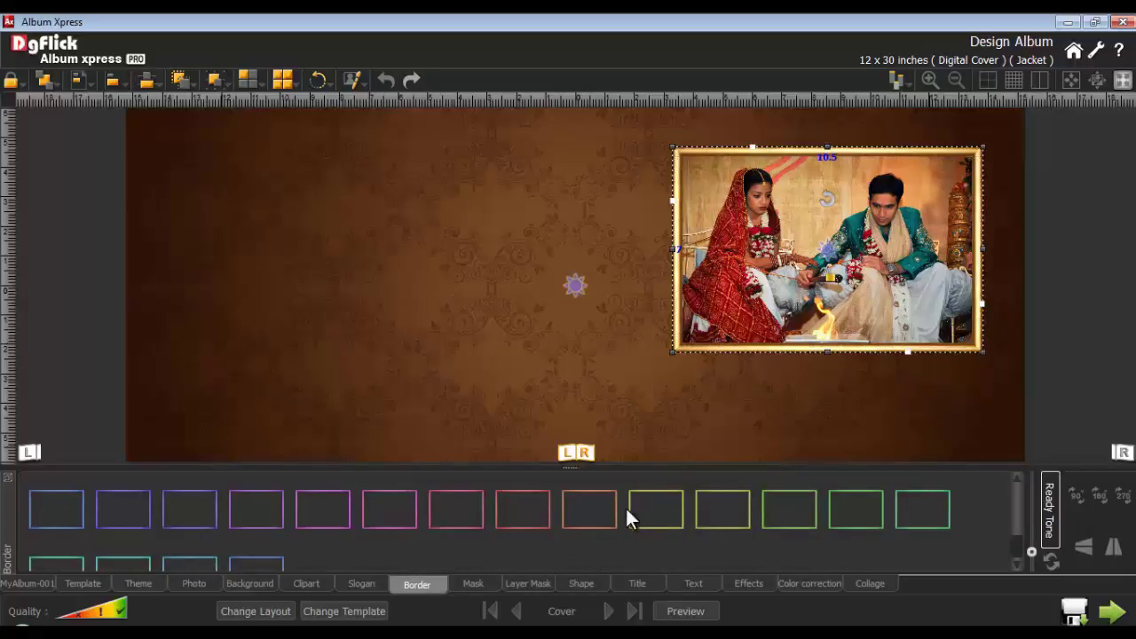
click(595, 513)
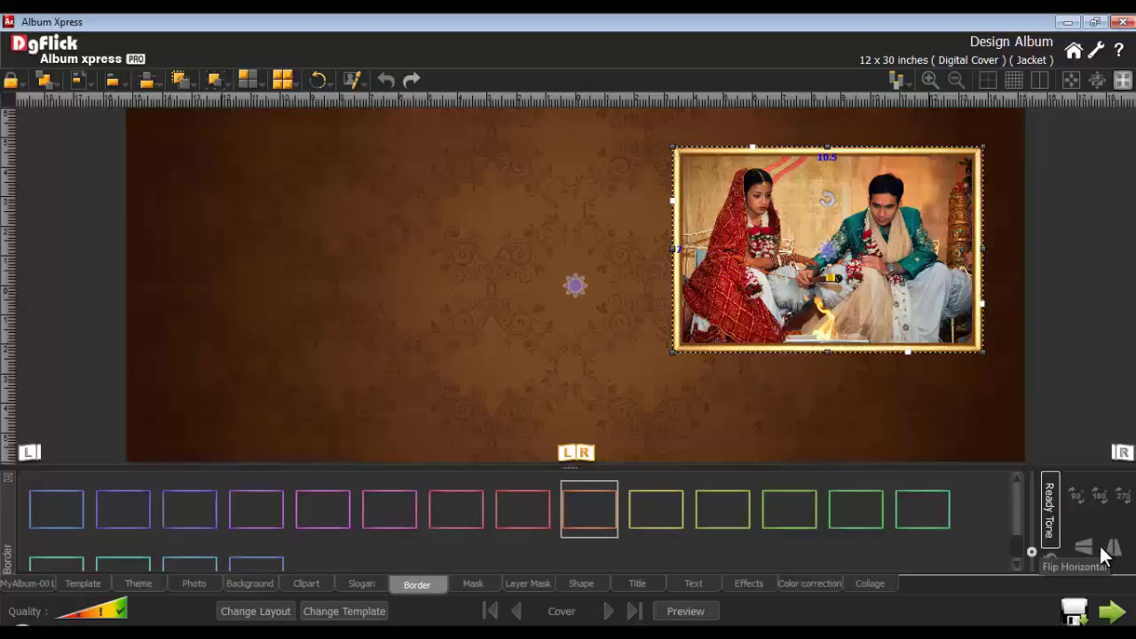
click(1052, 528)
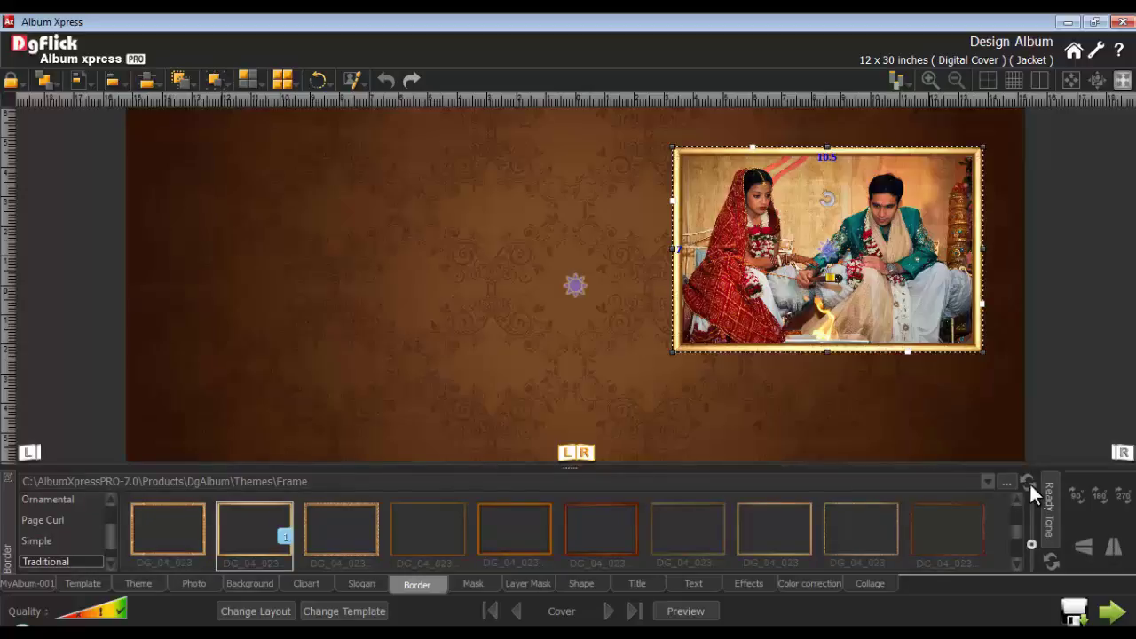
Add a title with the couple's first names joined by "Weds" and place it just below the framed photo
click(637, 583)
click(345, 497)
text(Manan Weds Adhiti)
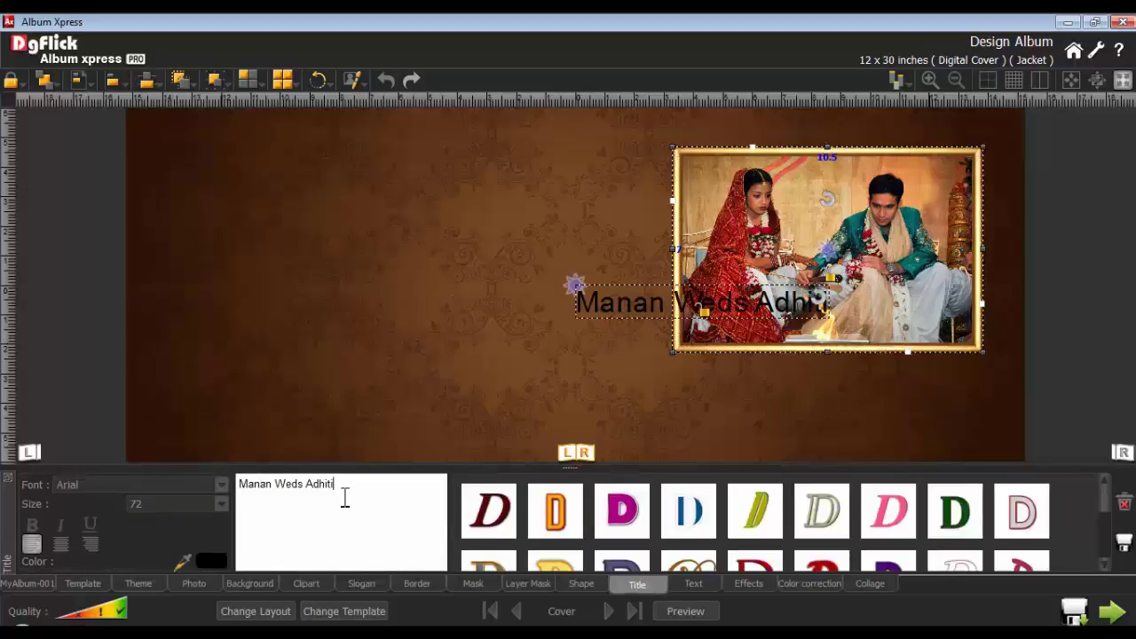
drag(607, 310, 713, 396)
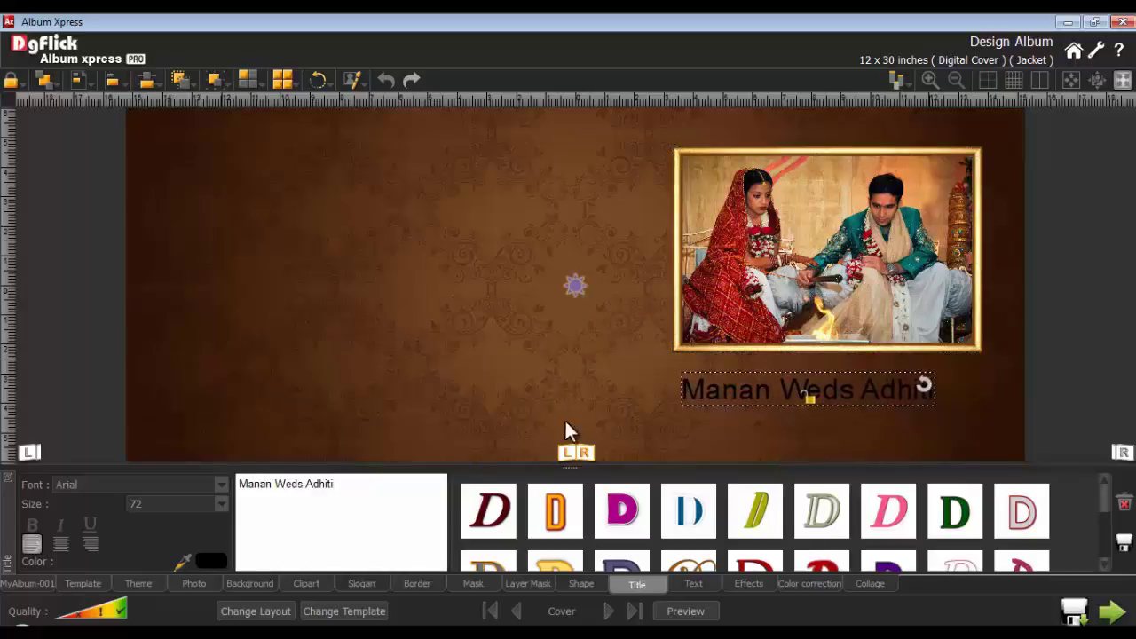
Set the title's font to Brush Script MT and its size to 90
click(223, 486)
scroll(249, 355, down, 10)
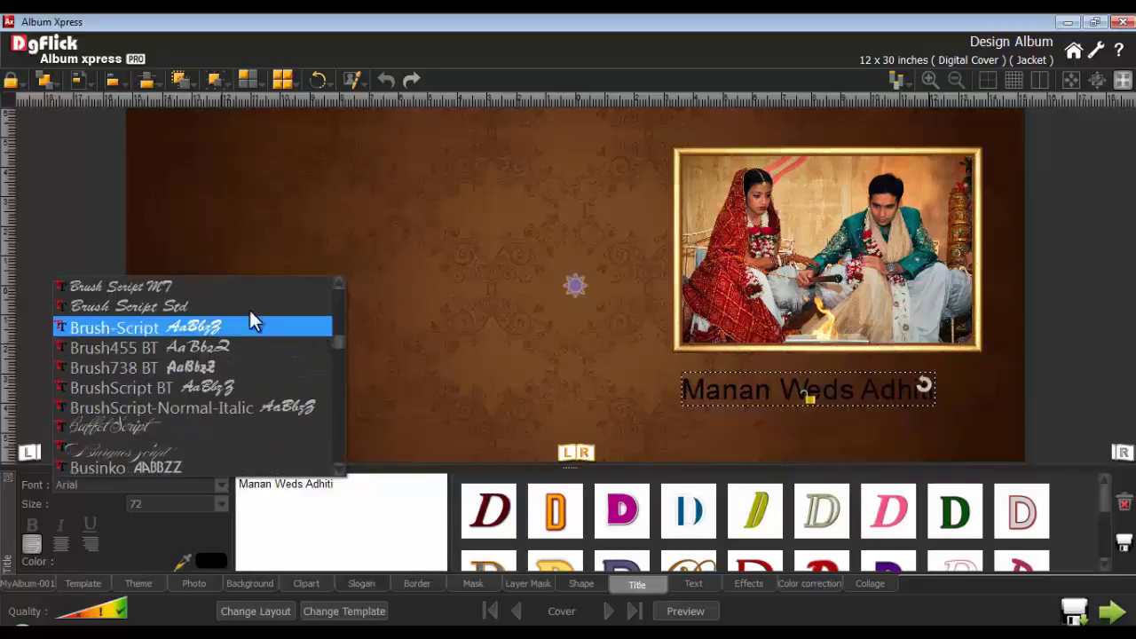
click(173, 286)
drag(160, 503, 115, 504)
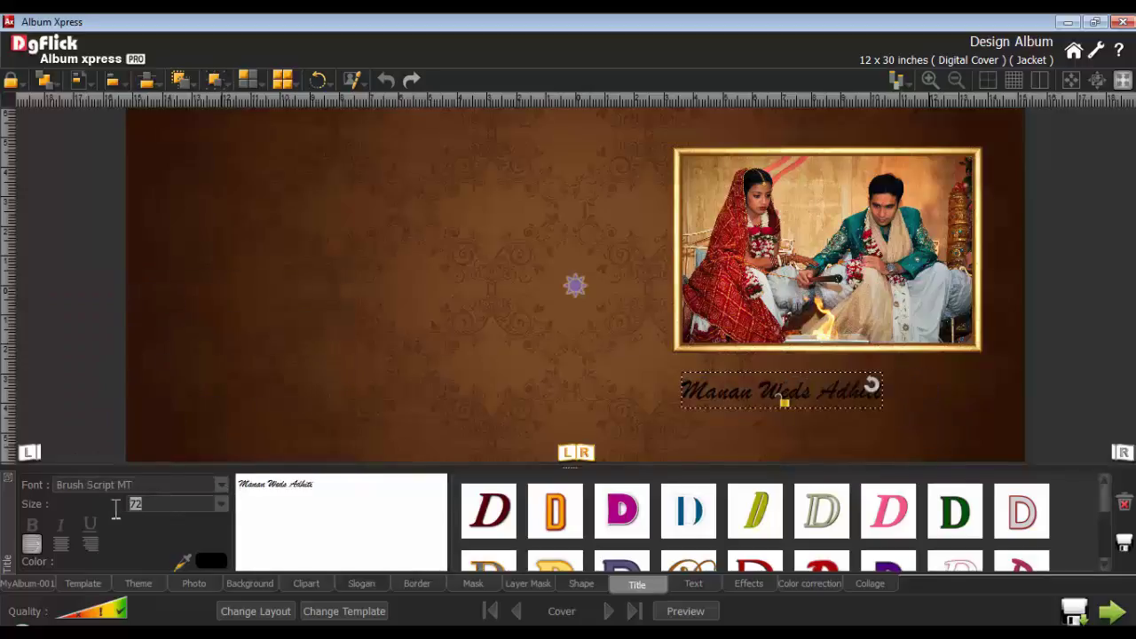
text(90)
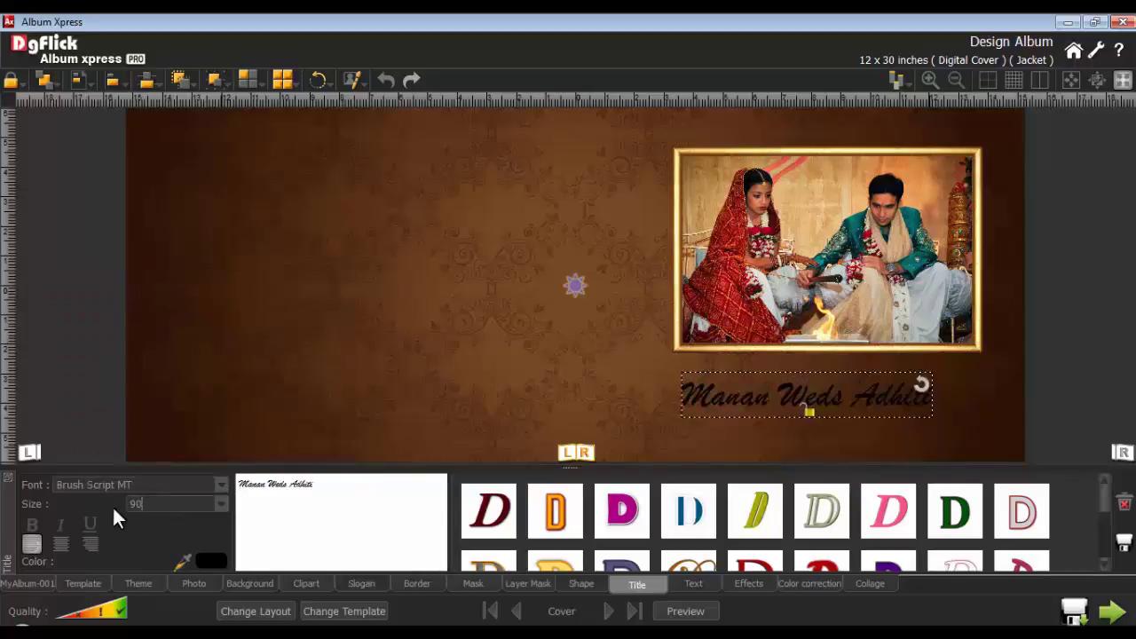
Try bold on the title and look over the text colour options
click(32, 524)
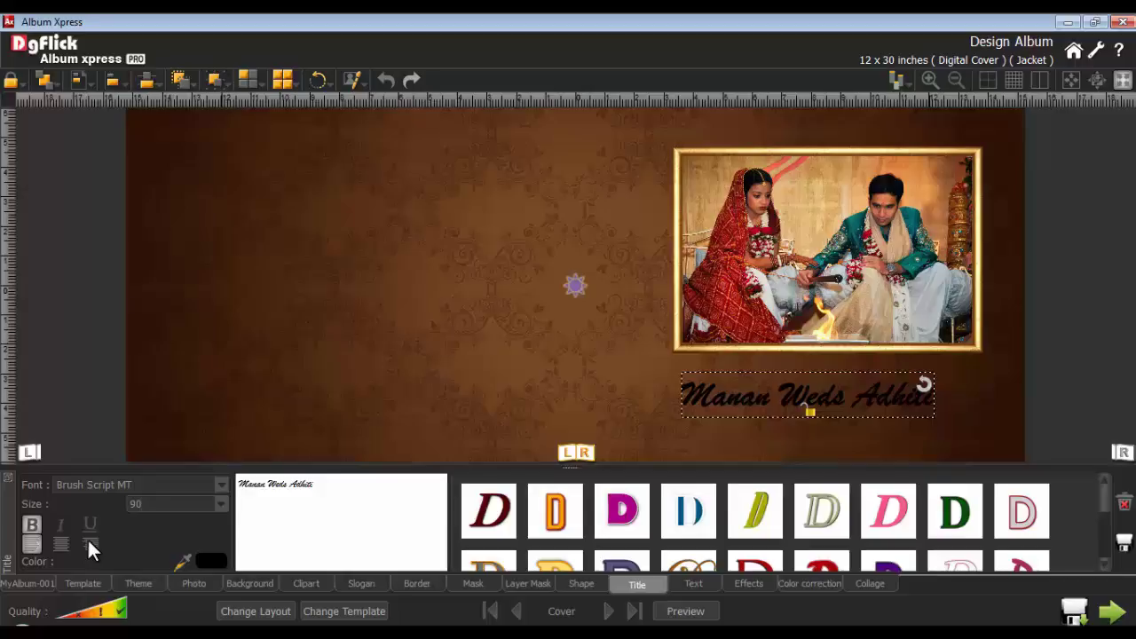
click(204, 558)
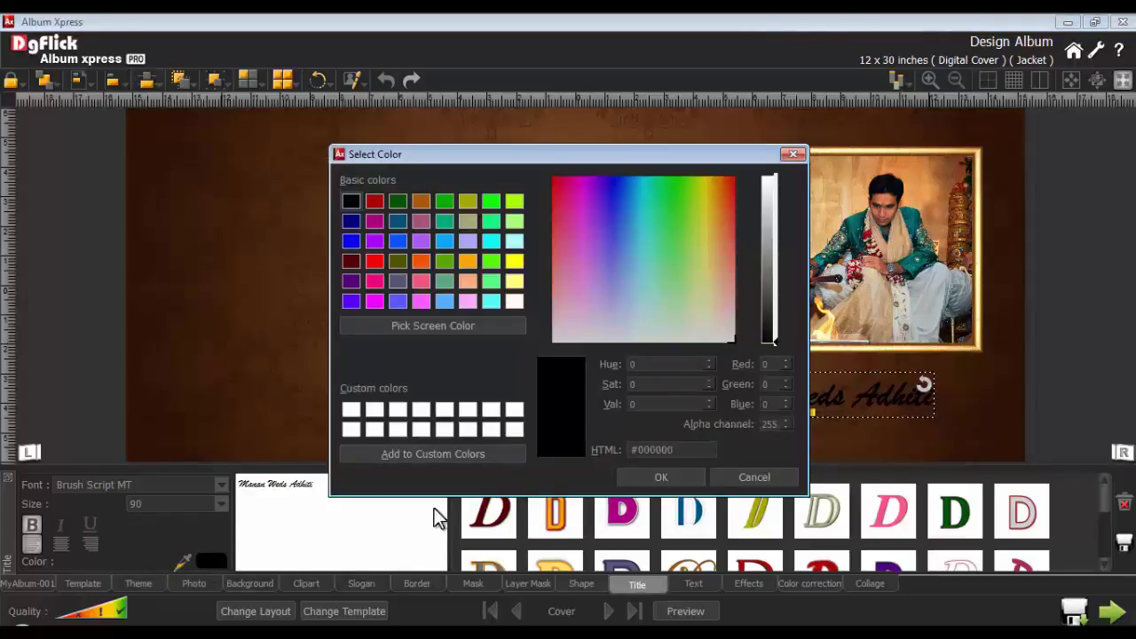
click(750, 478)
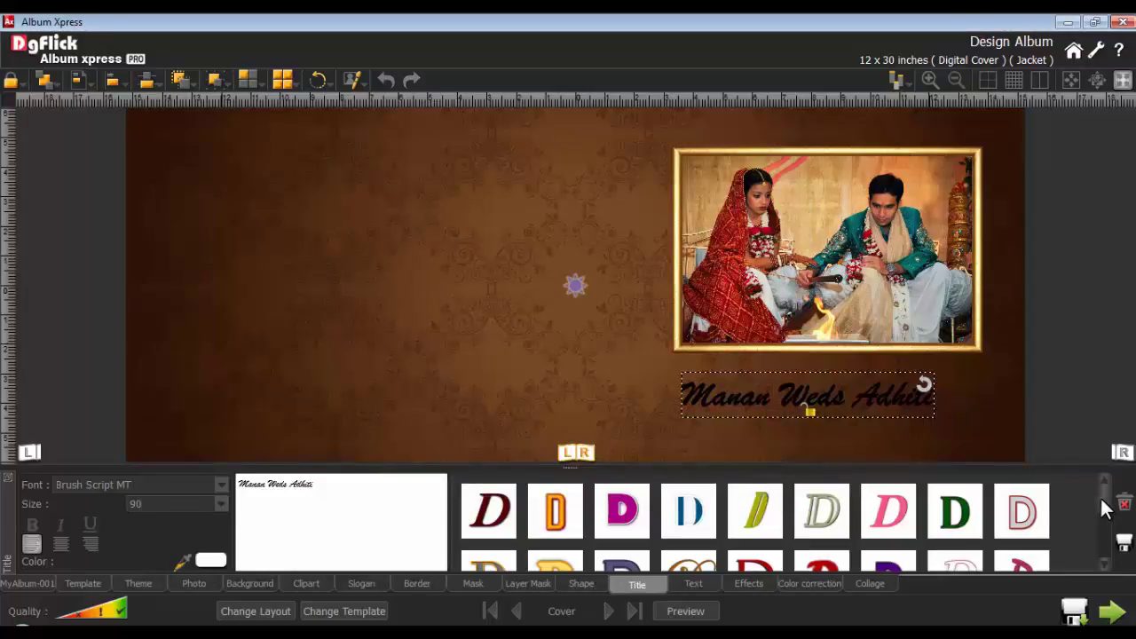
Apply the last title style in the collection for white lettering, and save the title's formatting as a new style
drag(1106, 507, 1105, 561)
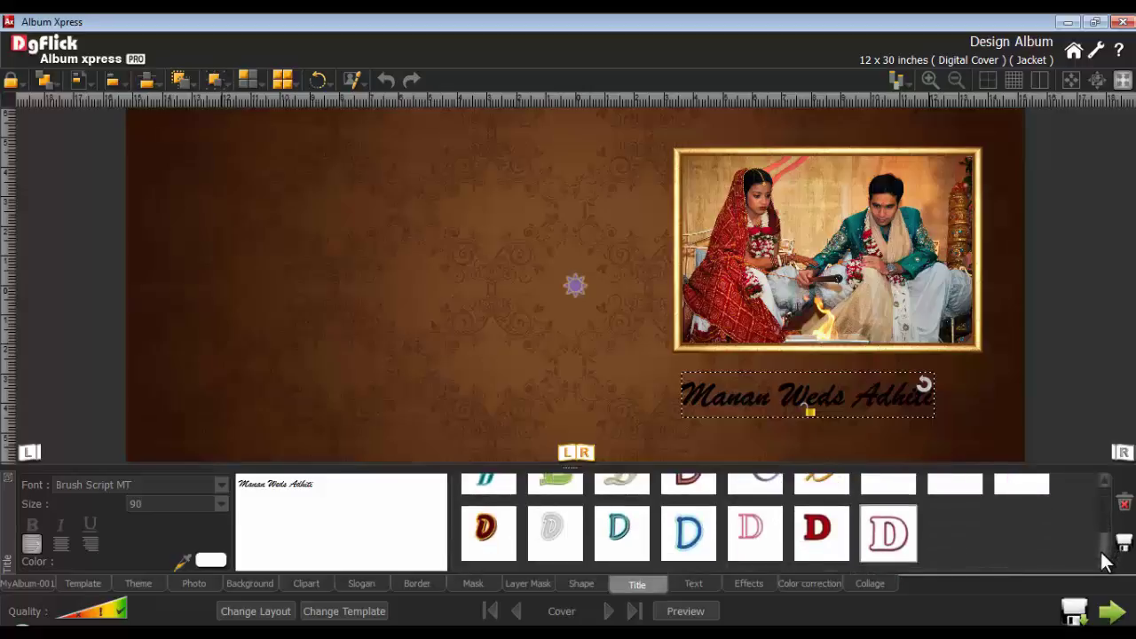
click(896, 537)
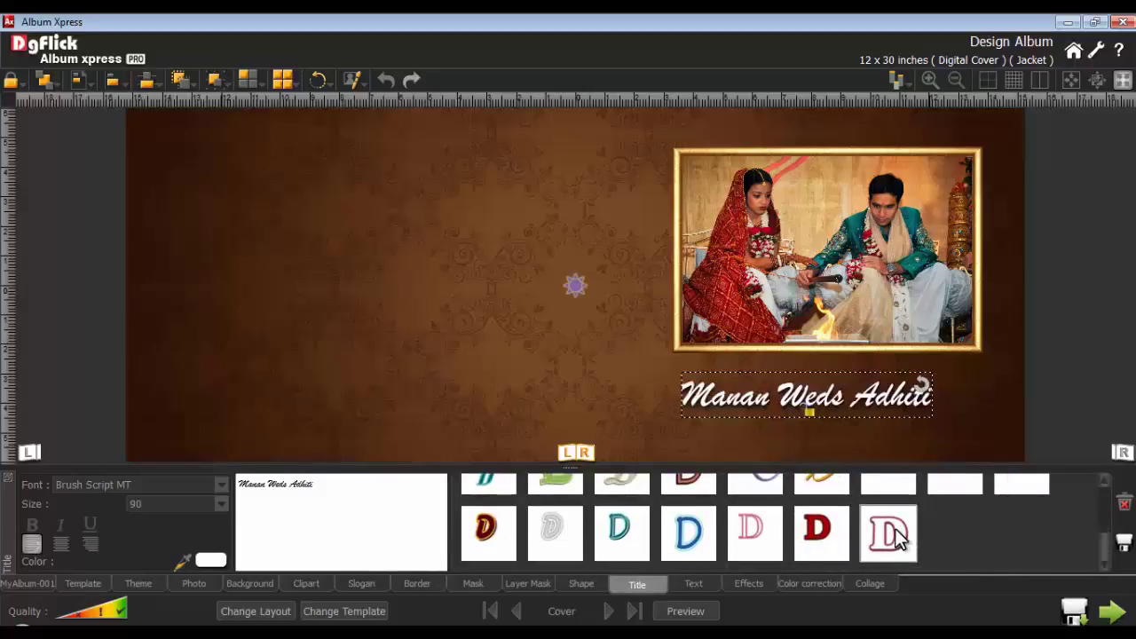
click(1123, 543)
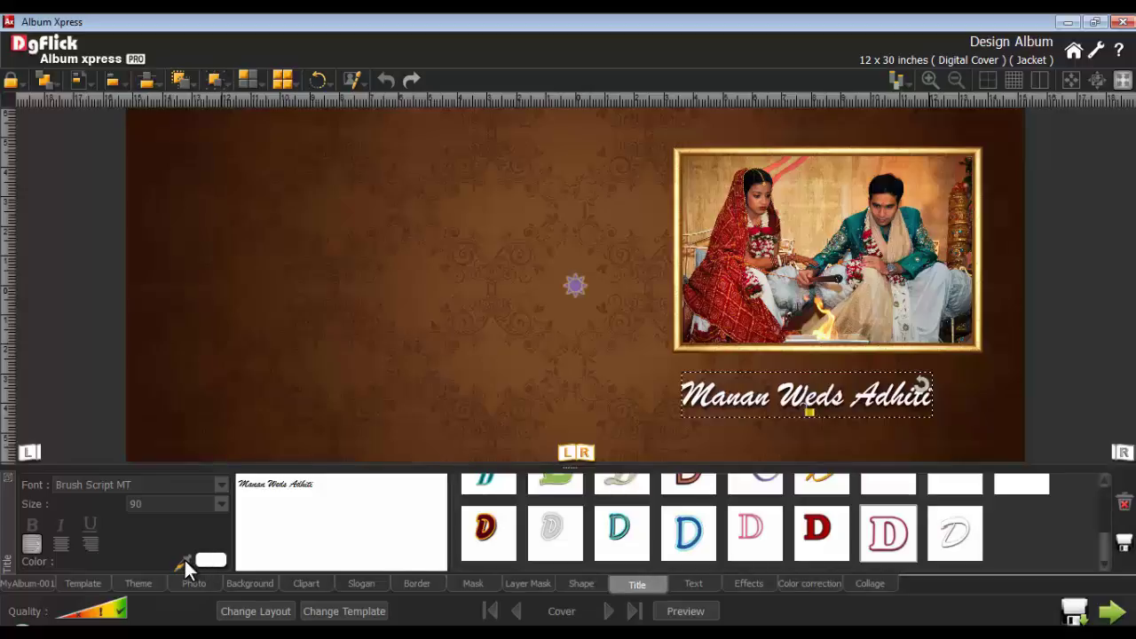
Align the title with the framed photo using object-based Horizontal Center alignment, and deselect both objects
click(734, 269)
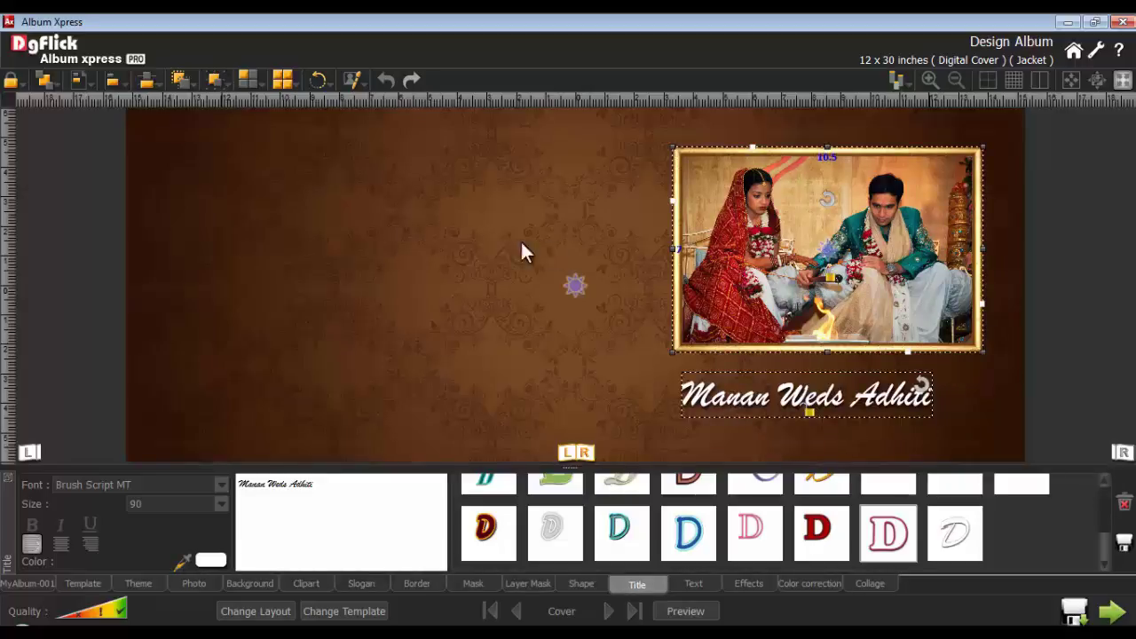
click(113, 81)
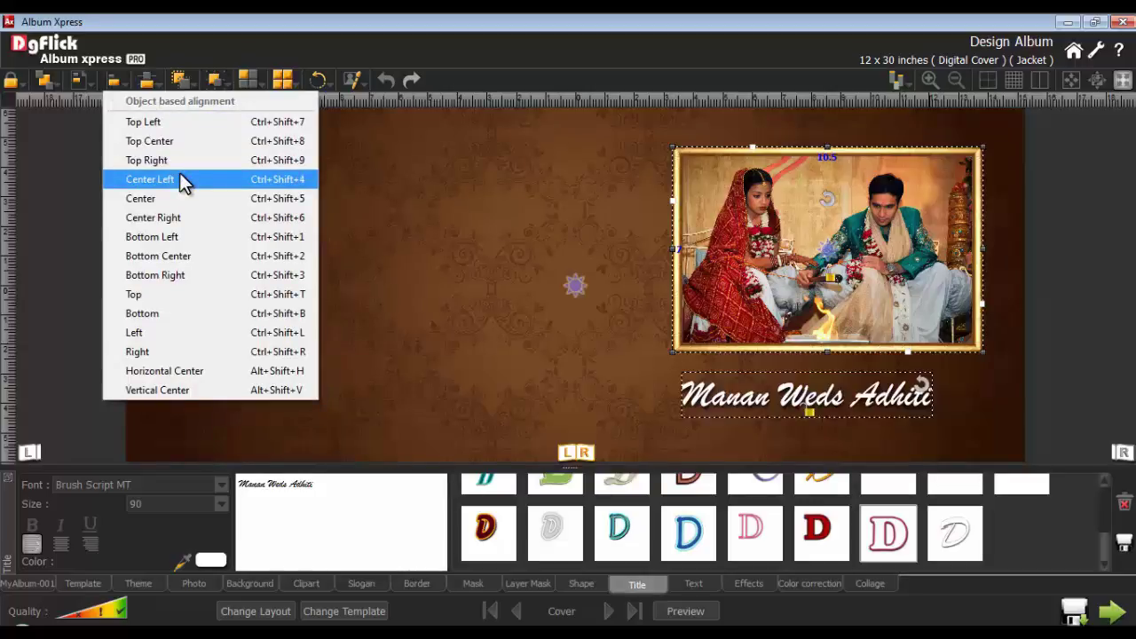
click(164, 368)
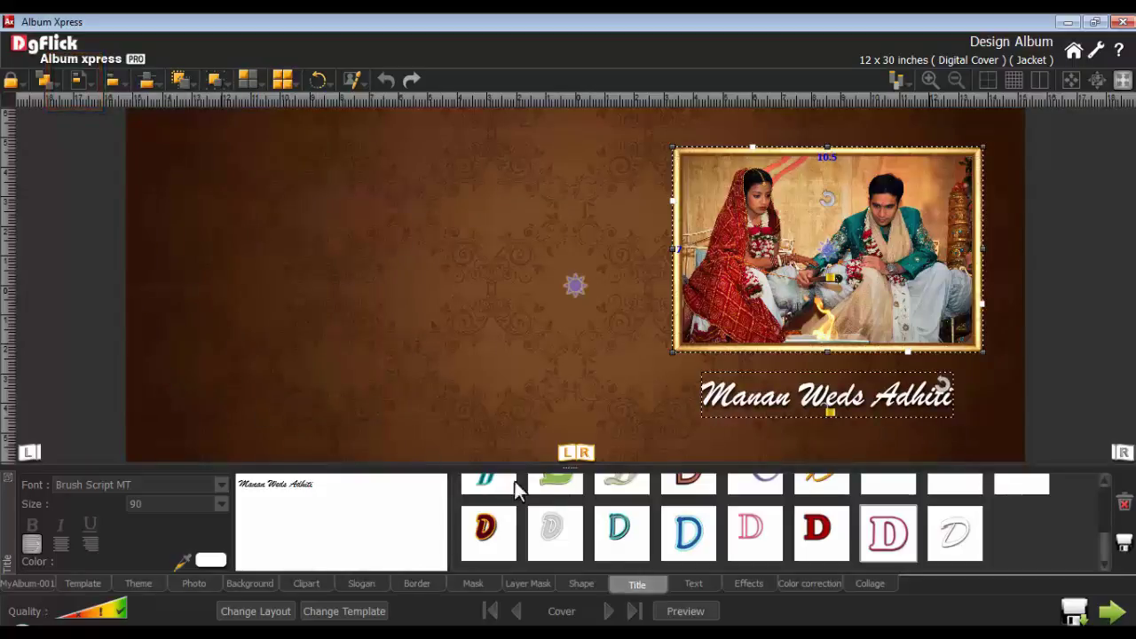
click(694, 583)
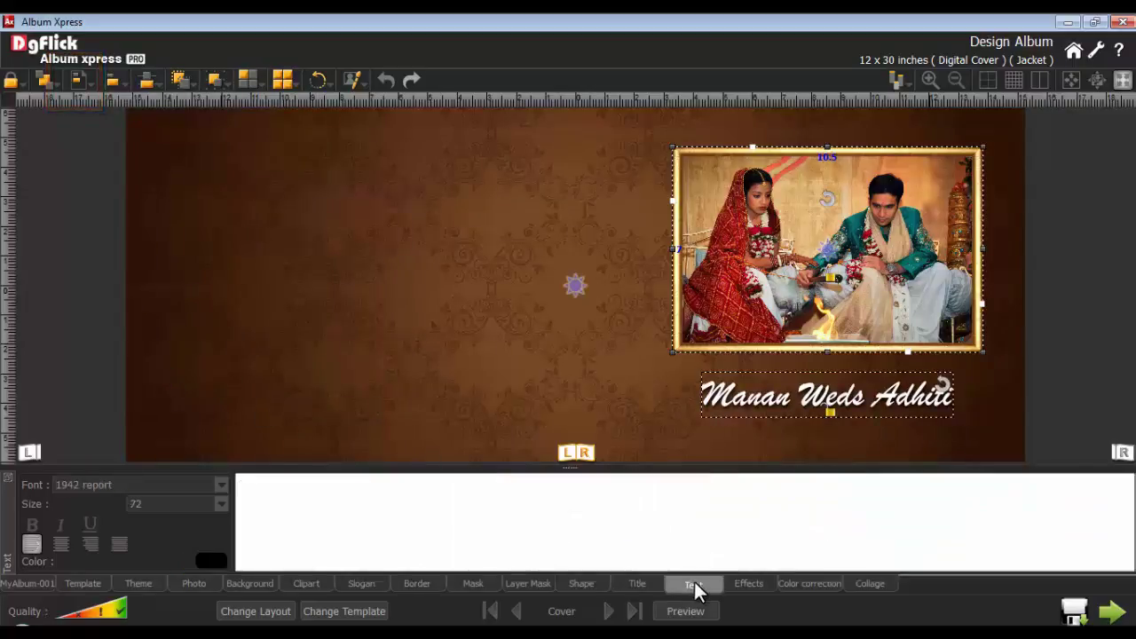
click(546, 392)
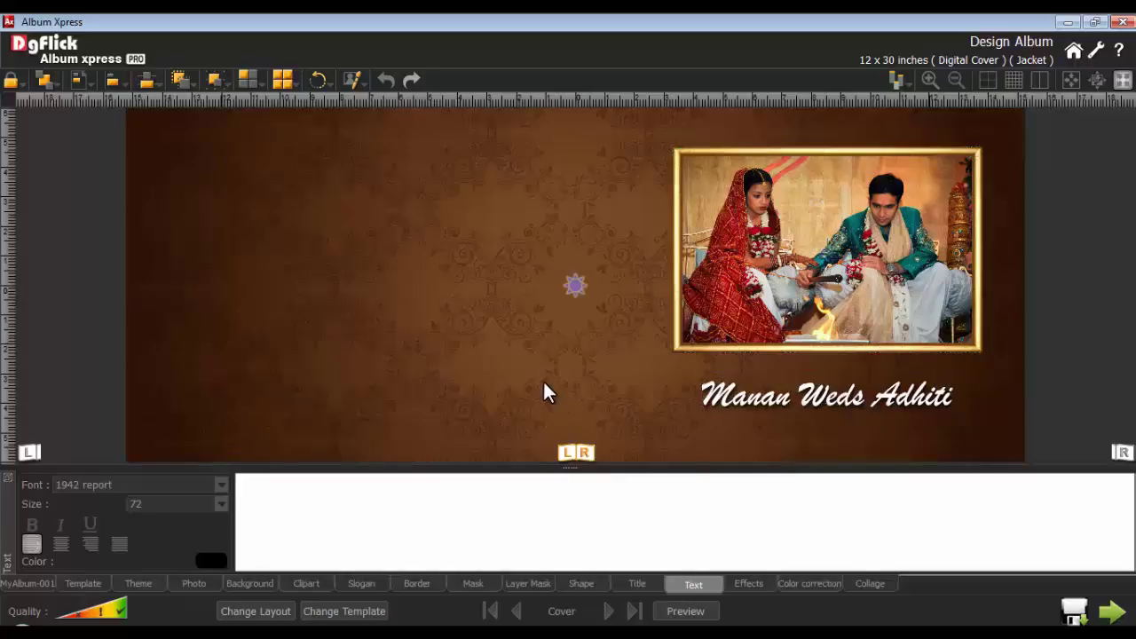
Add a square shape and stretch it into a long, thin horizontal band from the cover's left edge to just past its middle
click(581, 584)
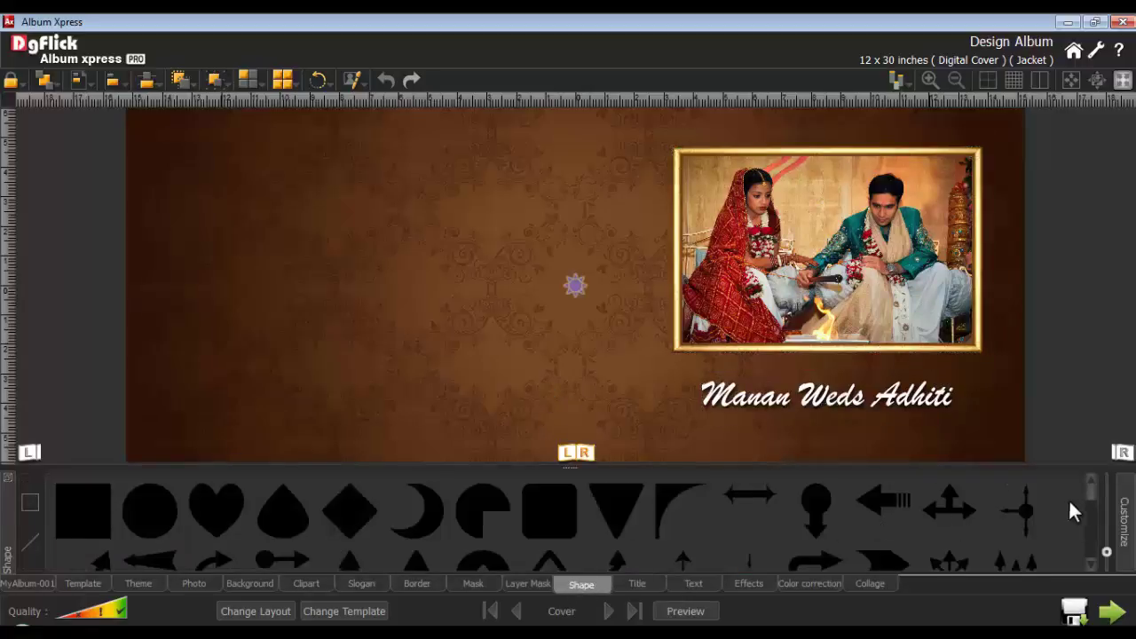
drag(1089, 491, 1092, 541)
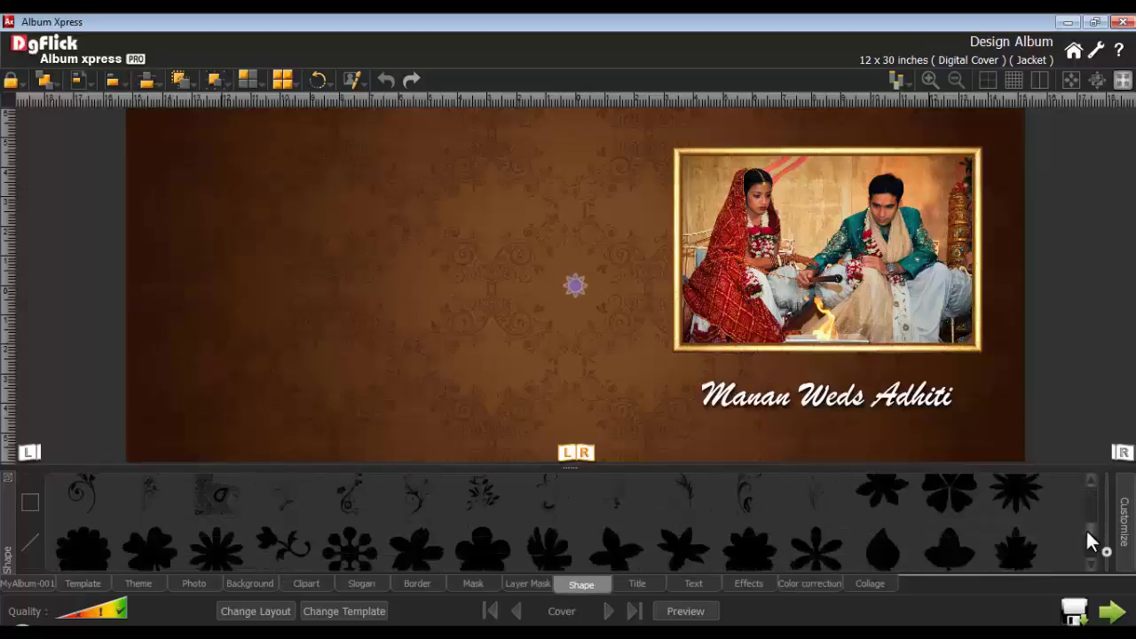
scroll(1092, 543, down, 1)
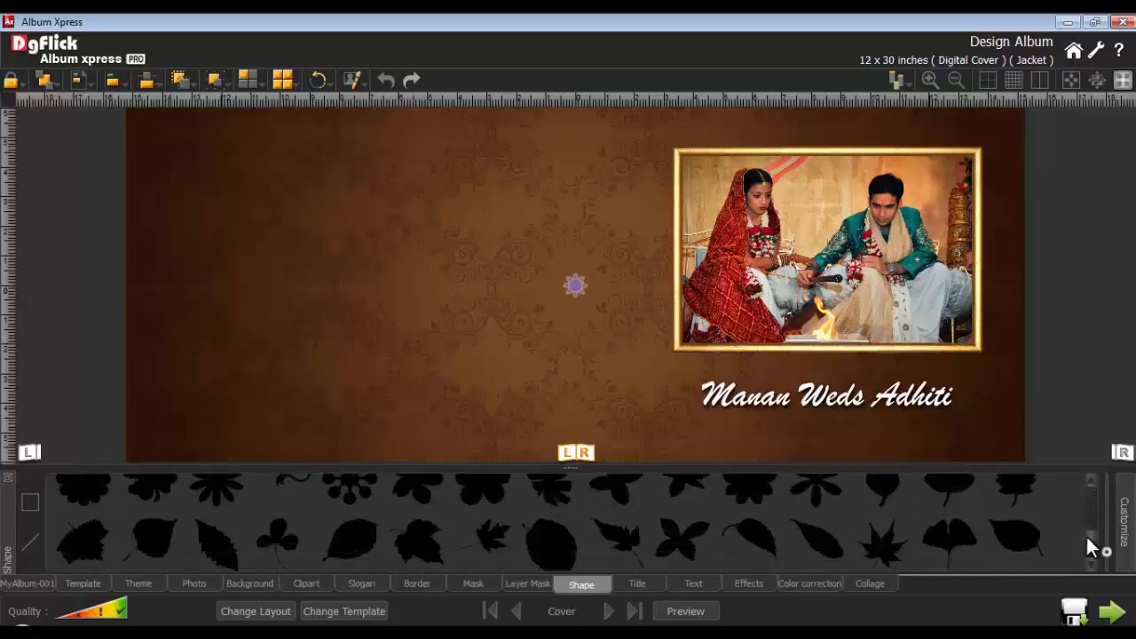
drag(1107, 550, 1107, 541)
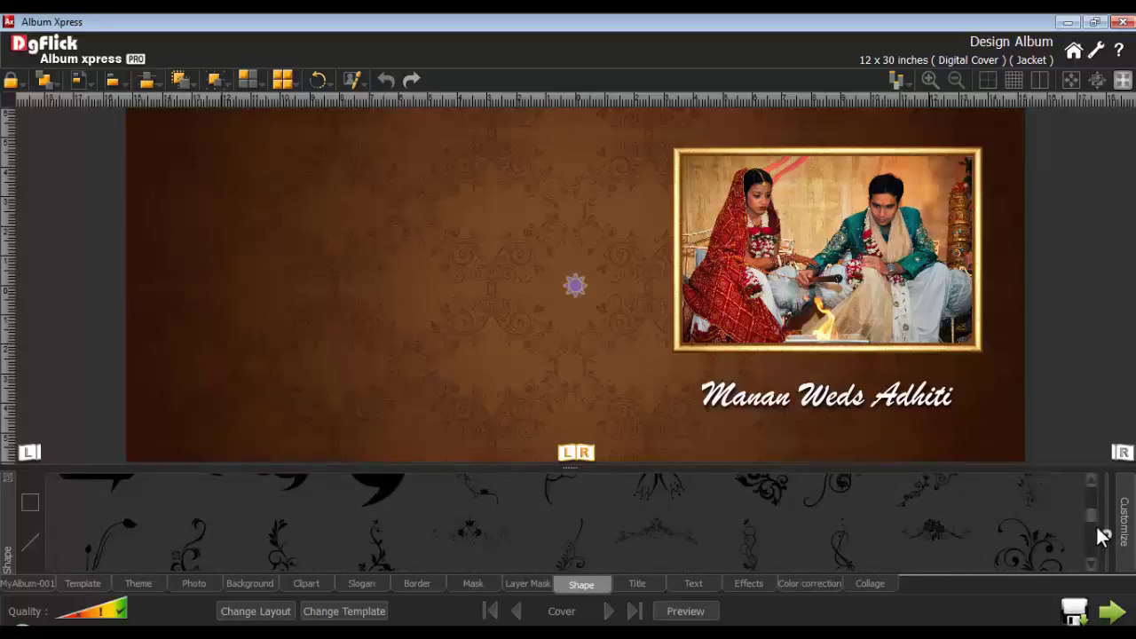
drag(1092, 520, 1089, 497)
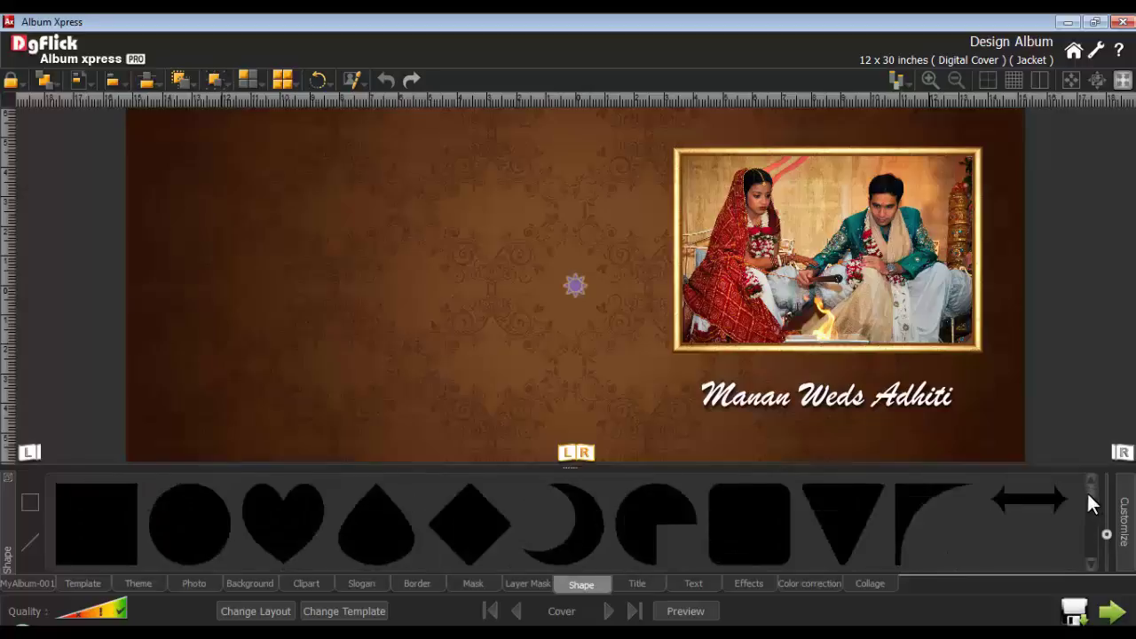
click(109, 516)
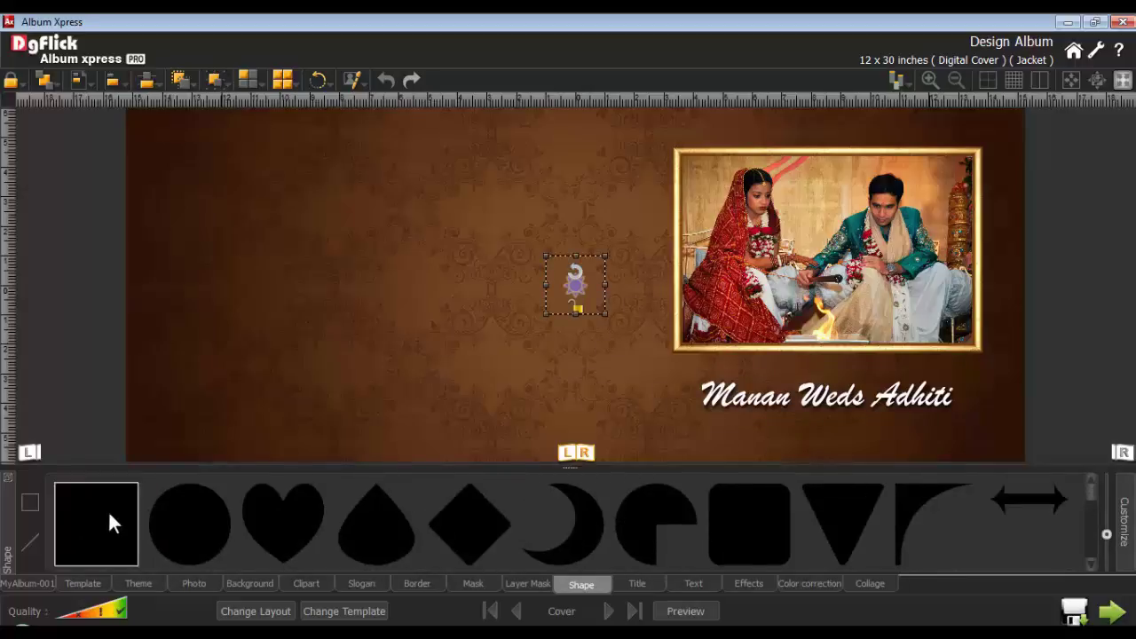
drag(555, 302, 621, 410)
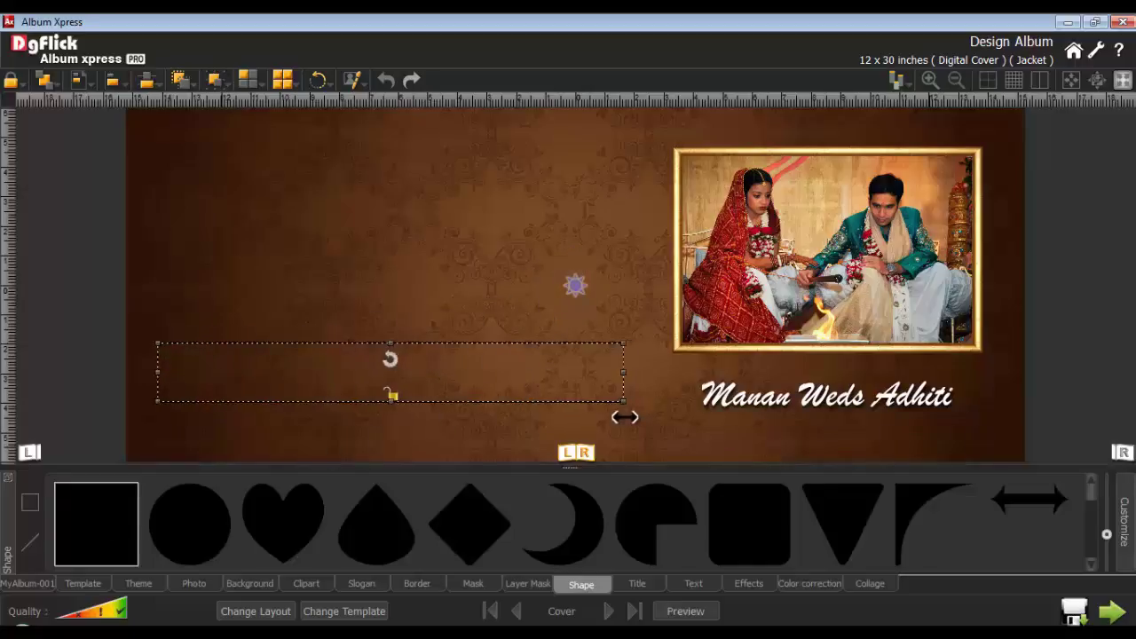
drag(157, 371, 122, 373)
drag(370, 342, 369, 355)
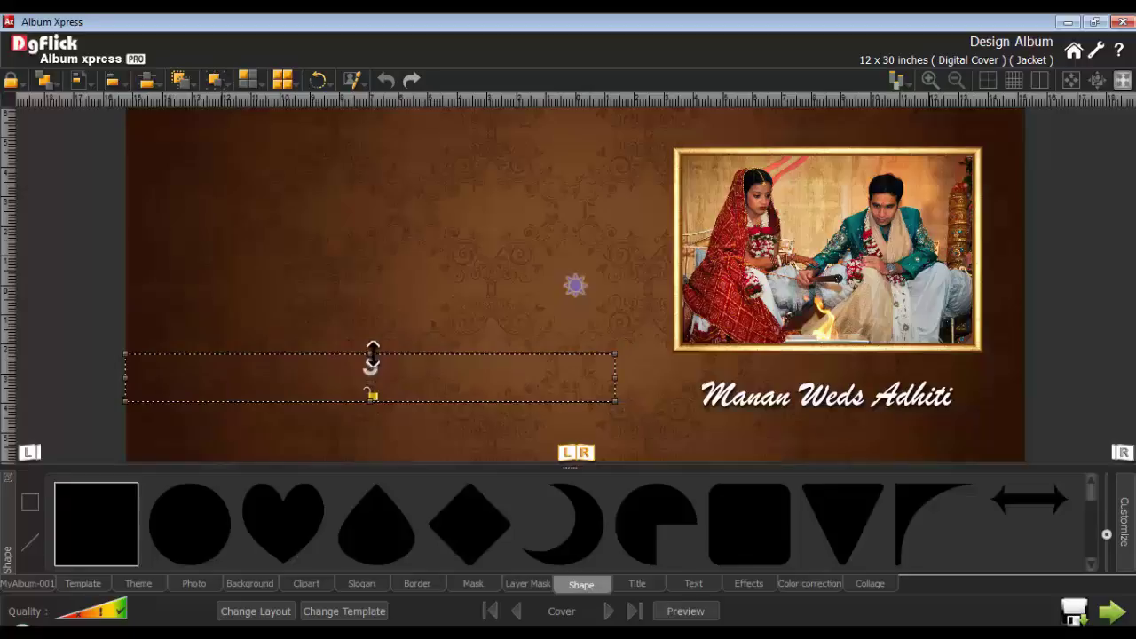
Fill the band with a light tan colour sampled from the framed photo, and set the fill opacity to 70
click(1125, 524)
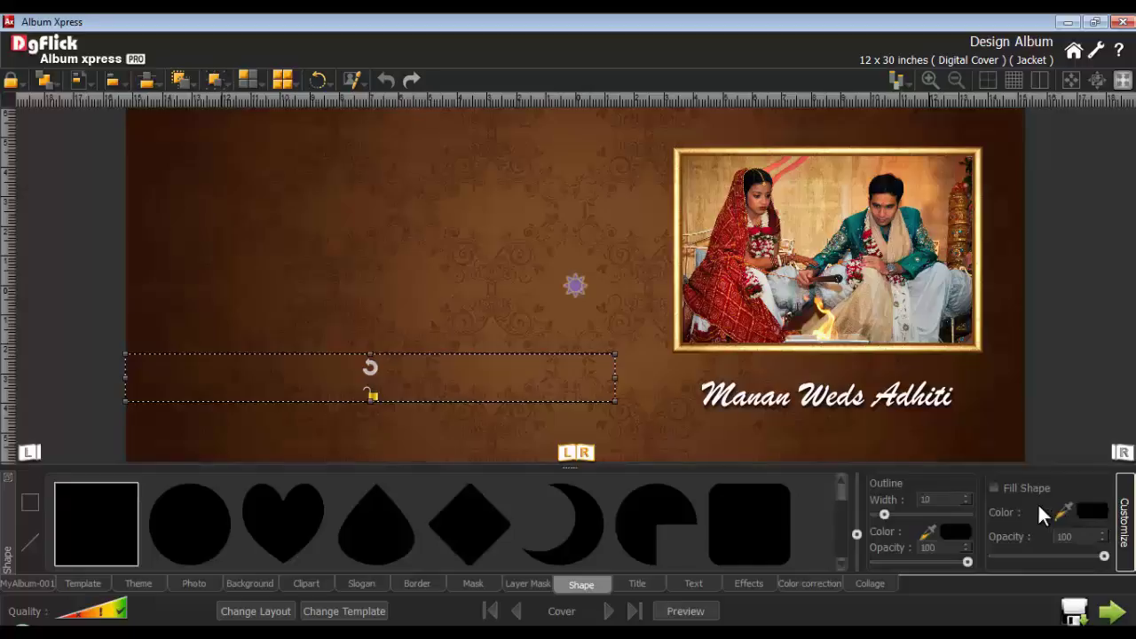
click(994, 487)
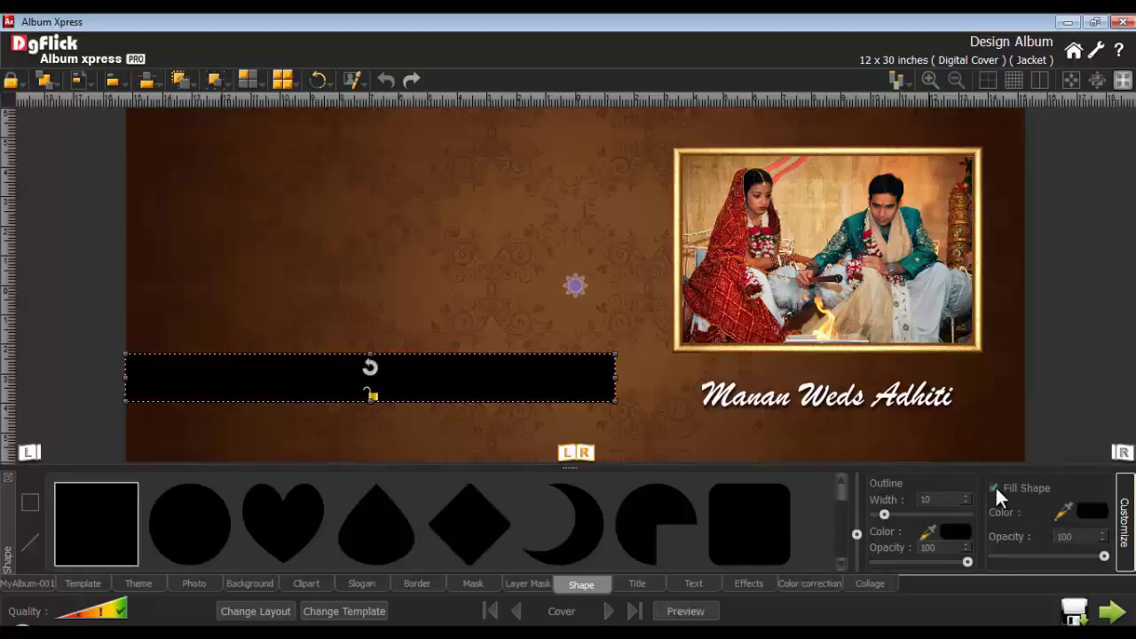
click(1064, 515)
click(845, 201)
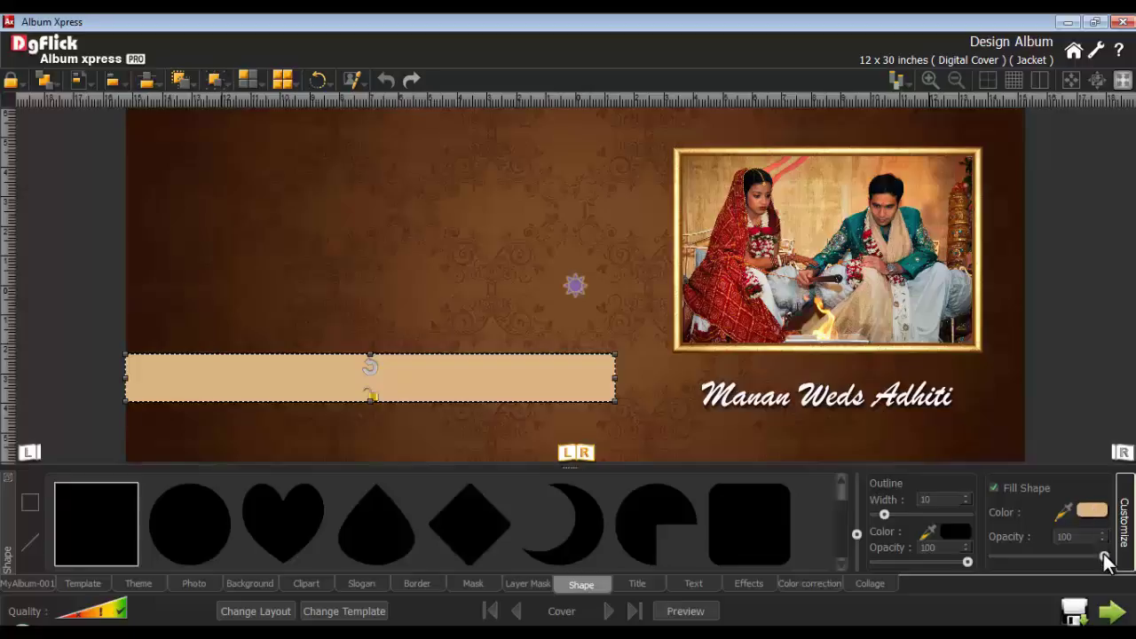
drag(1104, 556, 1071, 557)
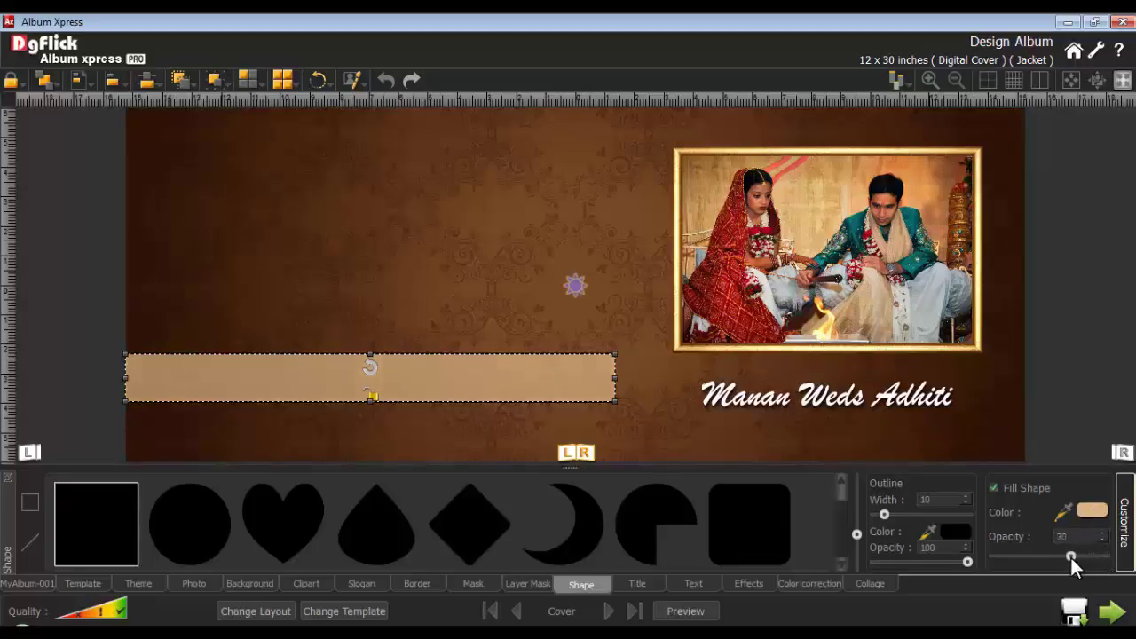
click(497, 453)
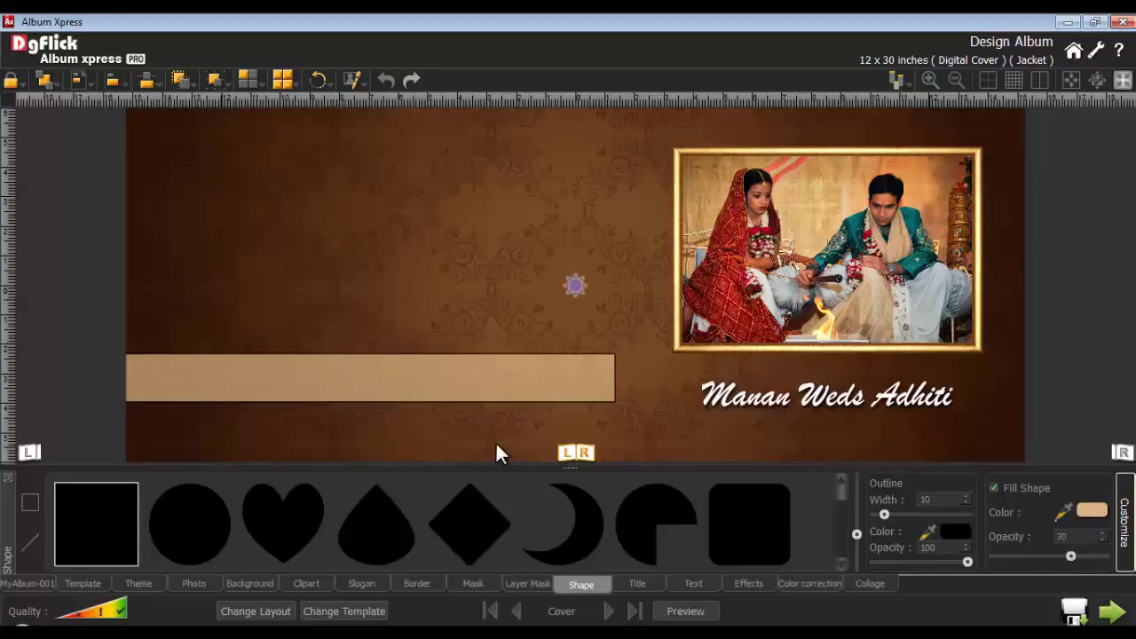
Add the groom's portrait and place it over the left end of the band, shrunk to slightly taller than the band
click(196, 586)
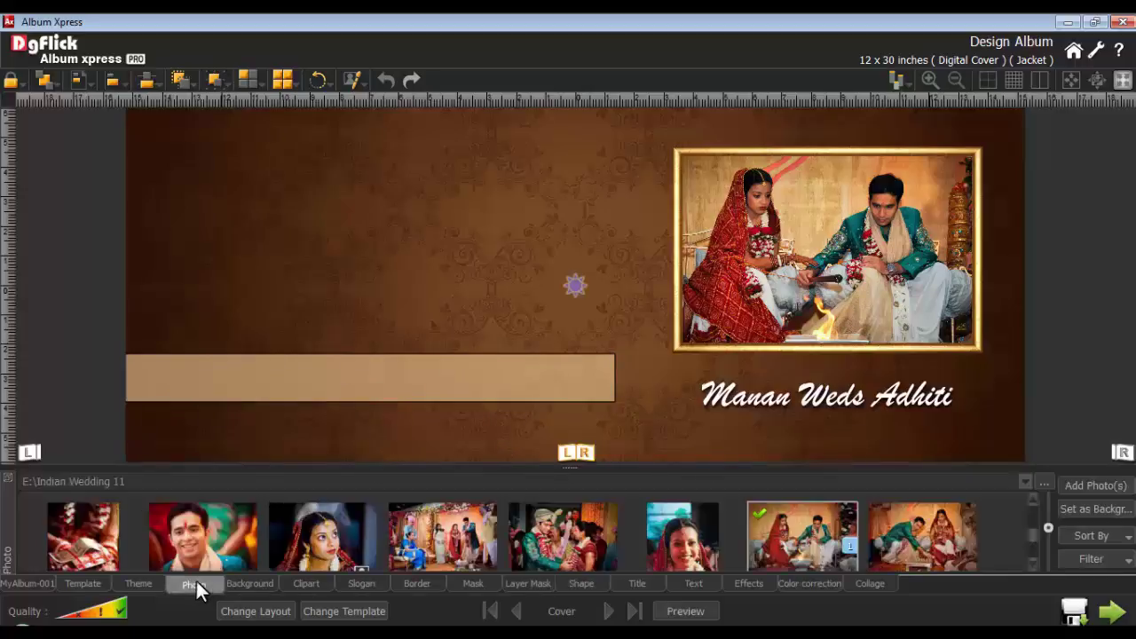
double_click(209, 547)
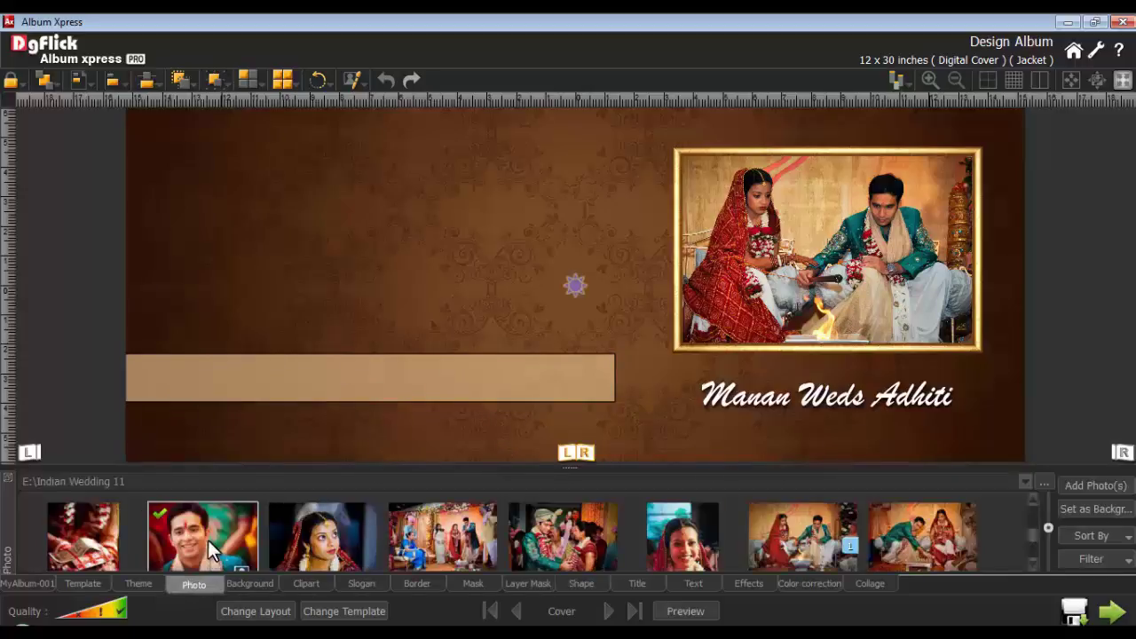
click(528, 309)
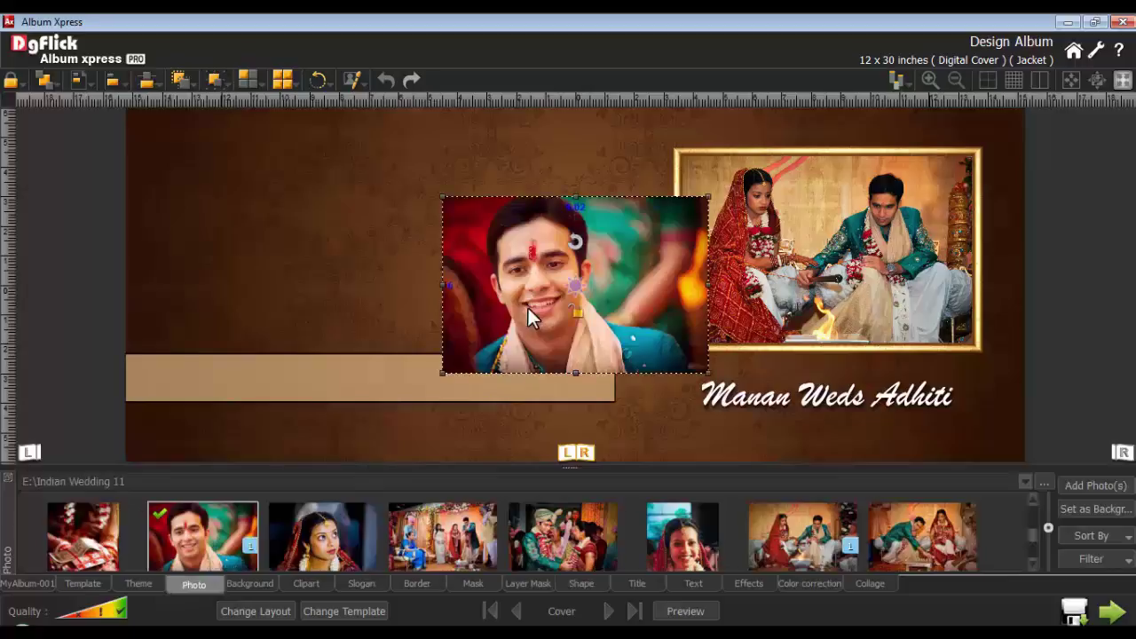
drag(528, 309, 273, 366)
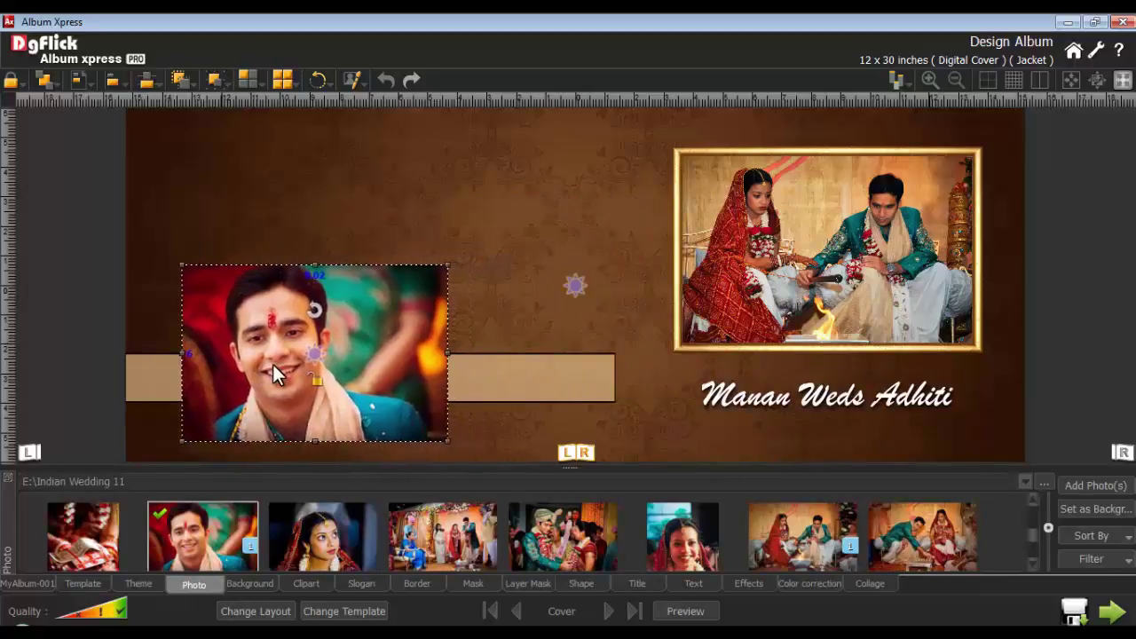
drag(445, 271, 321, 327)
drag(262, 398, 231, 373)
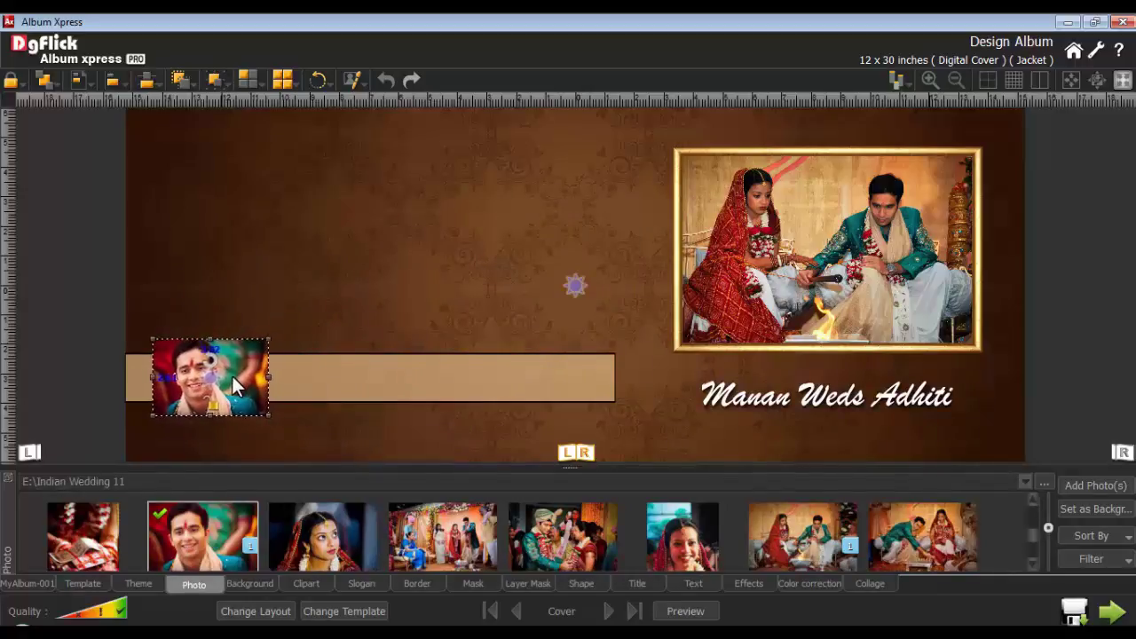
Add two photos of the bride in the red veil and make them equal in size to the groom's portrait
scroll(1030, 529, down, 3)
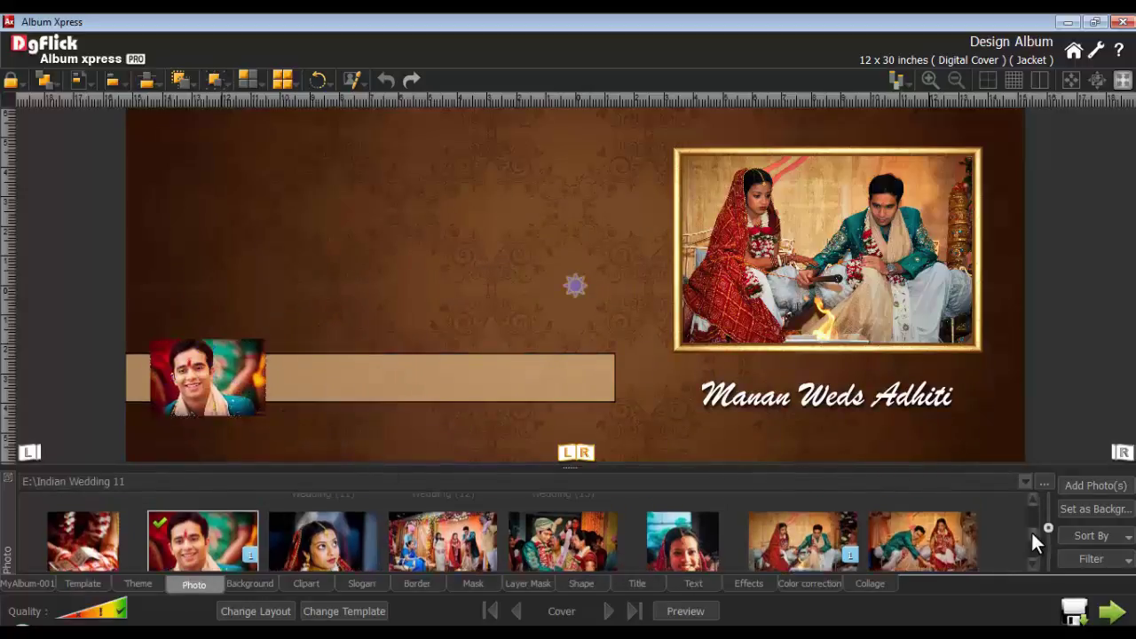
drag(802, 537, 618, 361)
key(ctrl+a)
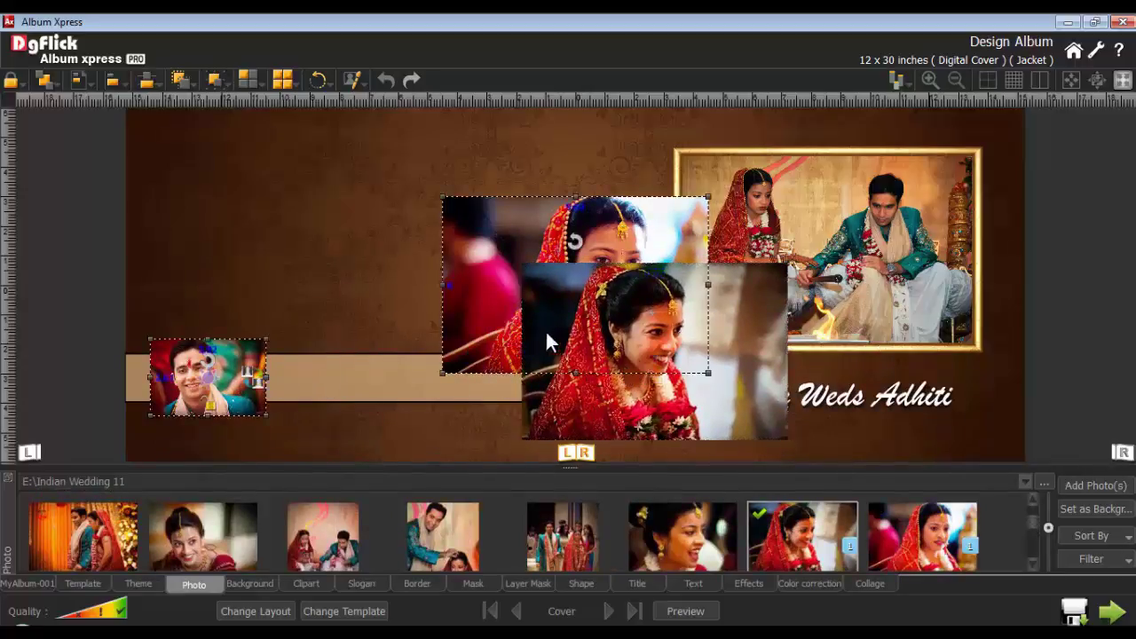
click(185, 78)
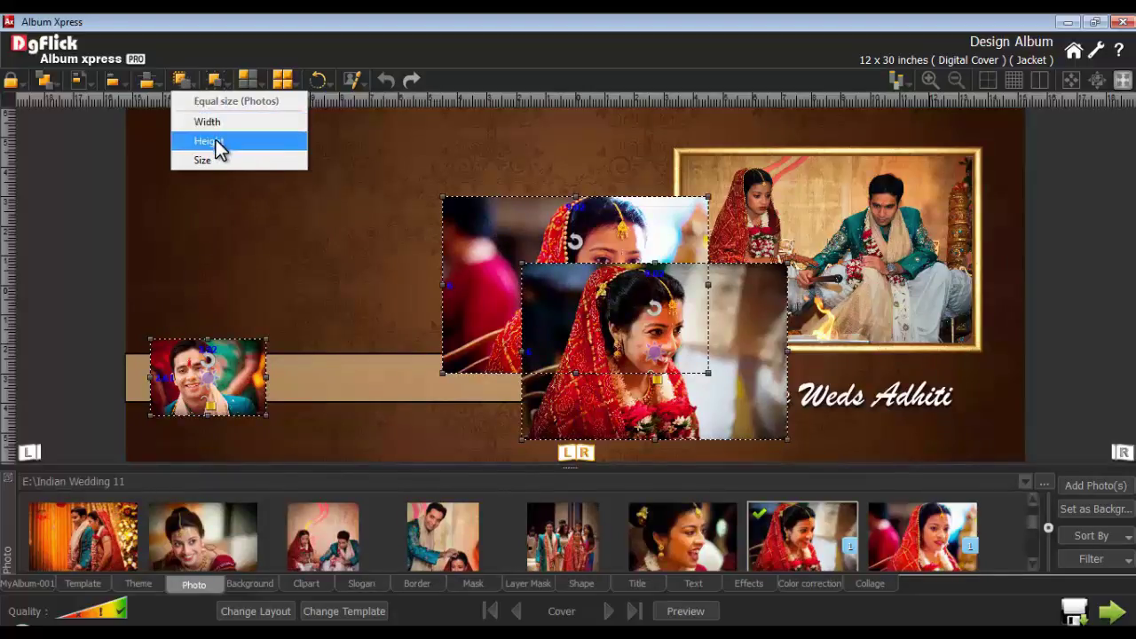
click(206, 160)
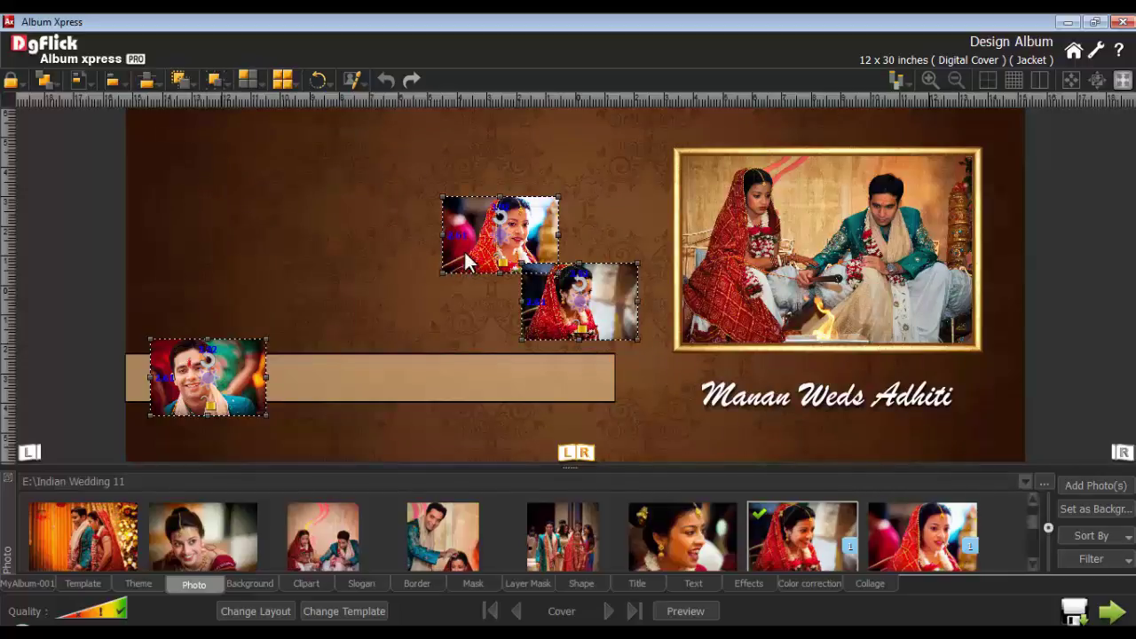
Place both bride photos on the band beside the groom's portrait, and give all three equal horizontal spacing
drag(465, 260, 317, 401)
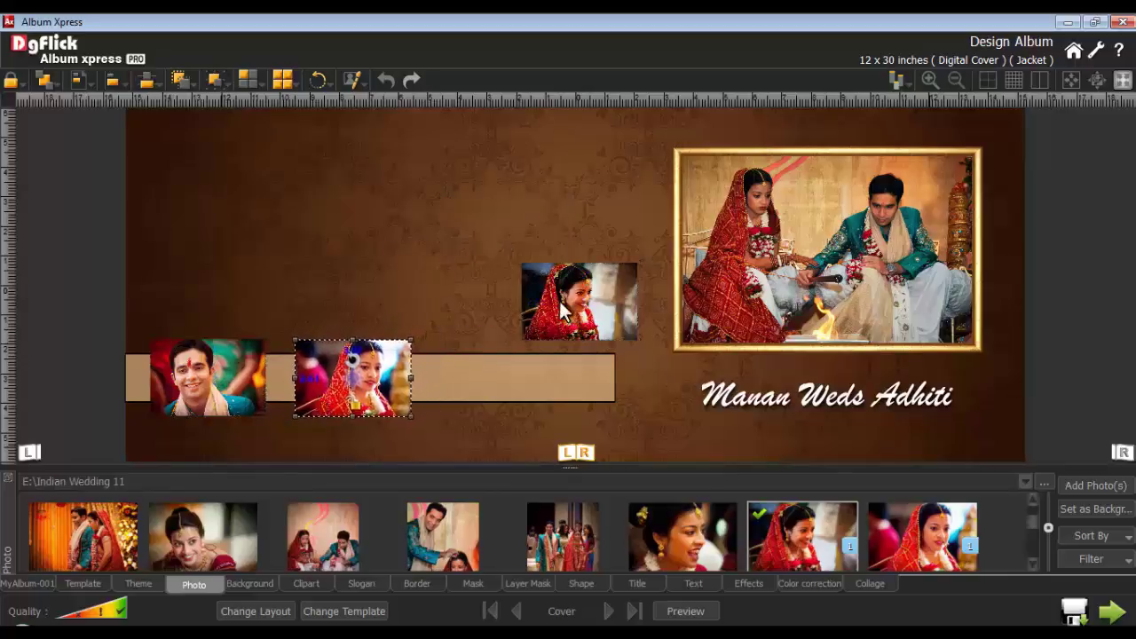
drag(561, 306, 513, 376)
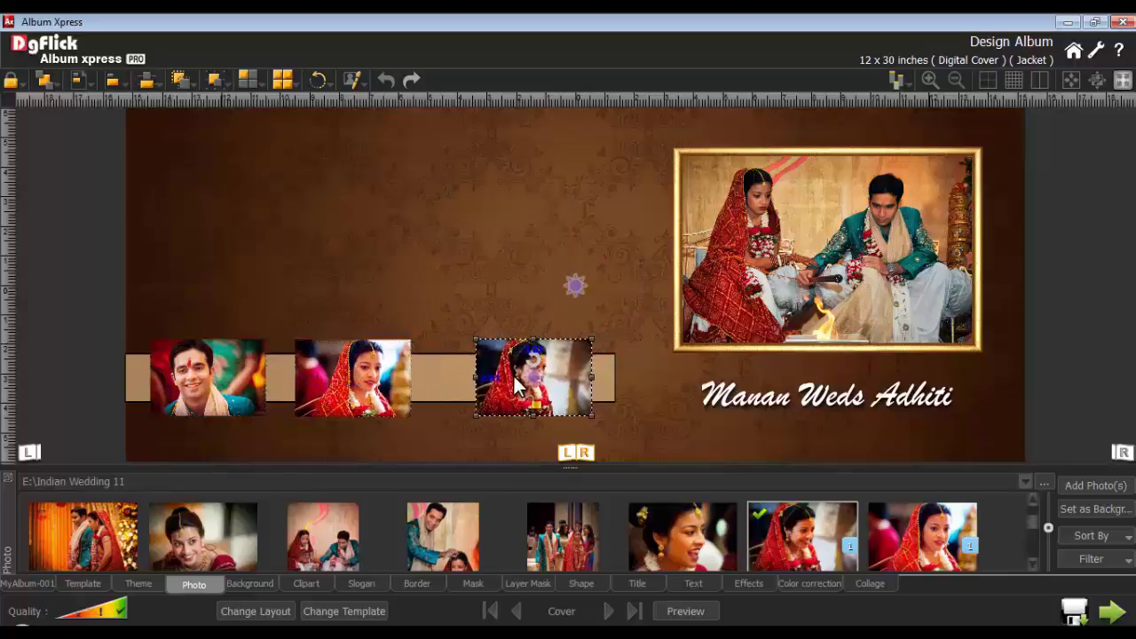
ctrl+click(399, 399)
ctrl+click(222, 382)
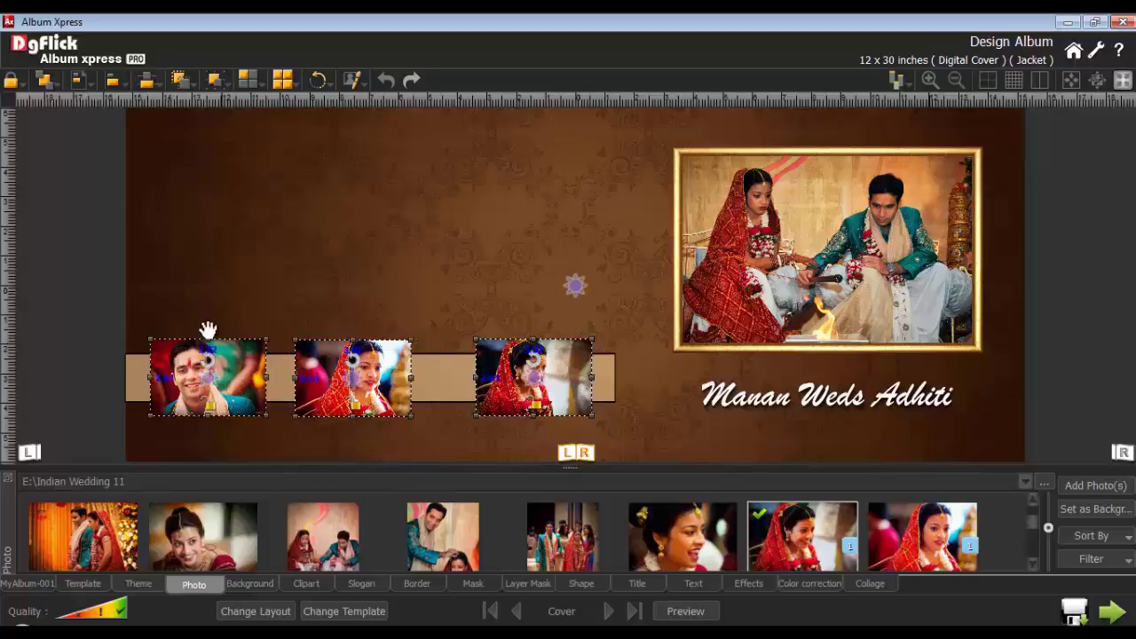
click(149, 87)
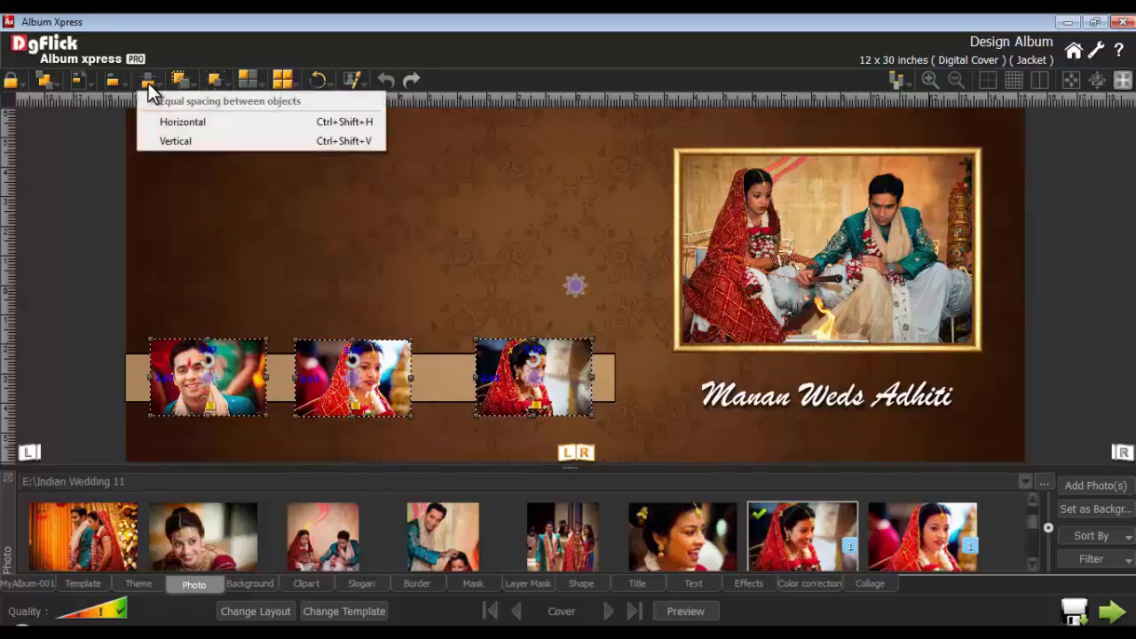
click(193, 126)
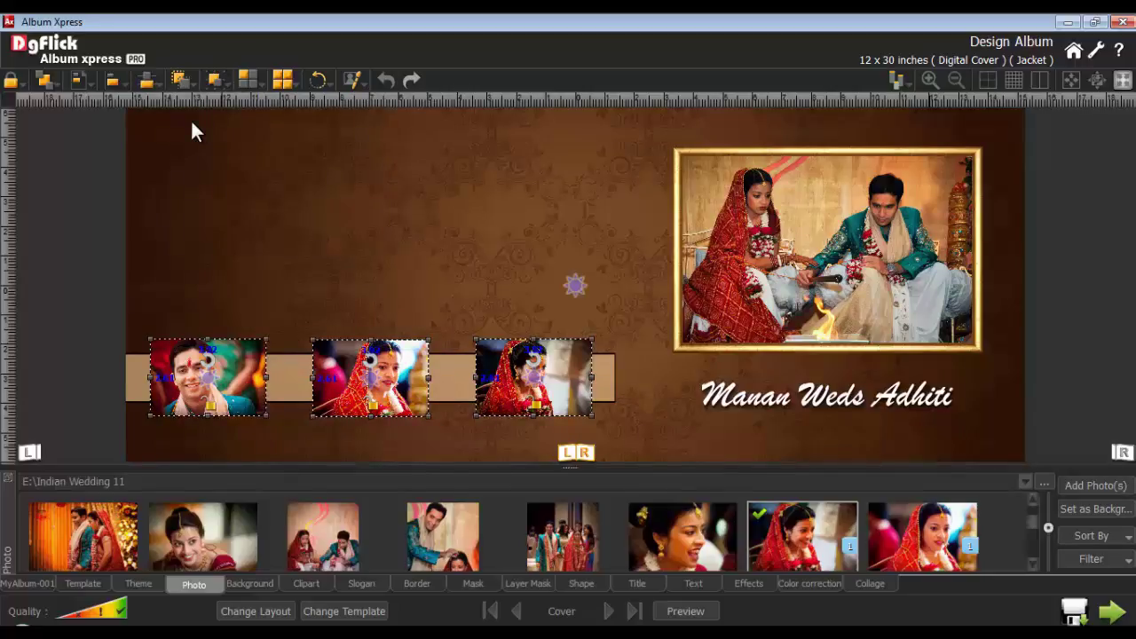
Swap the middle bride photo with the groom's portrait so the groom sits between the two bride photos
shift+click(325, 355)
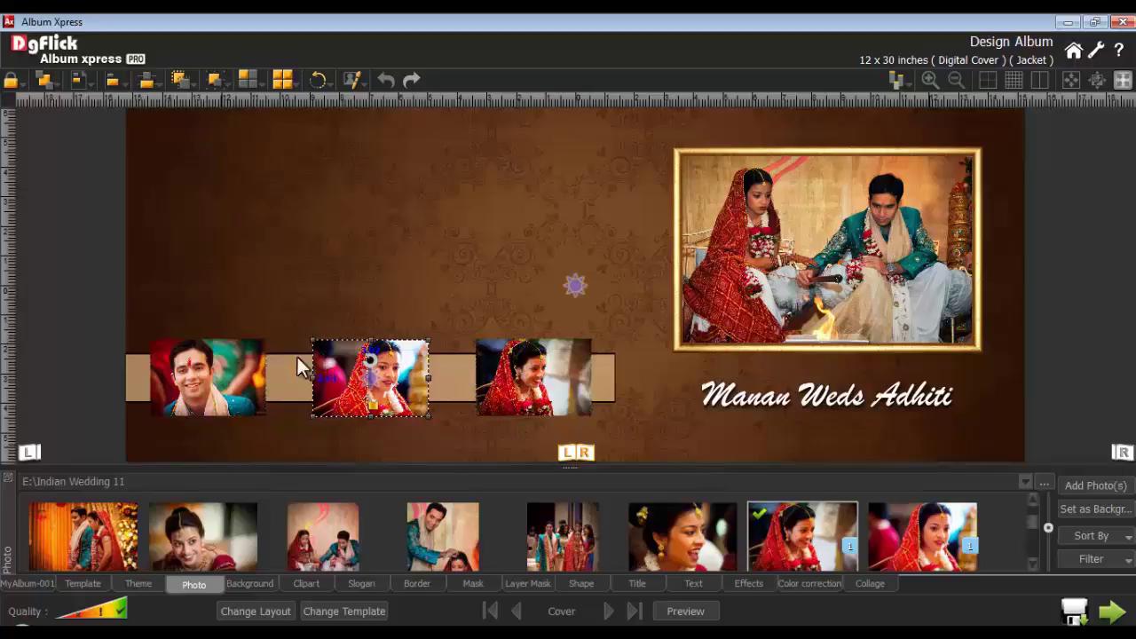
click(250, 380)
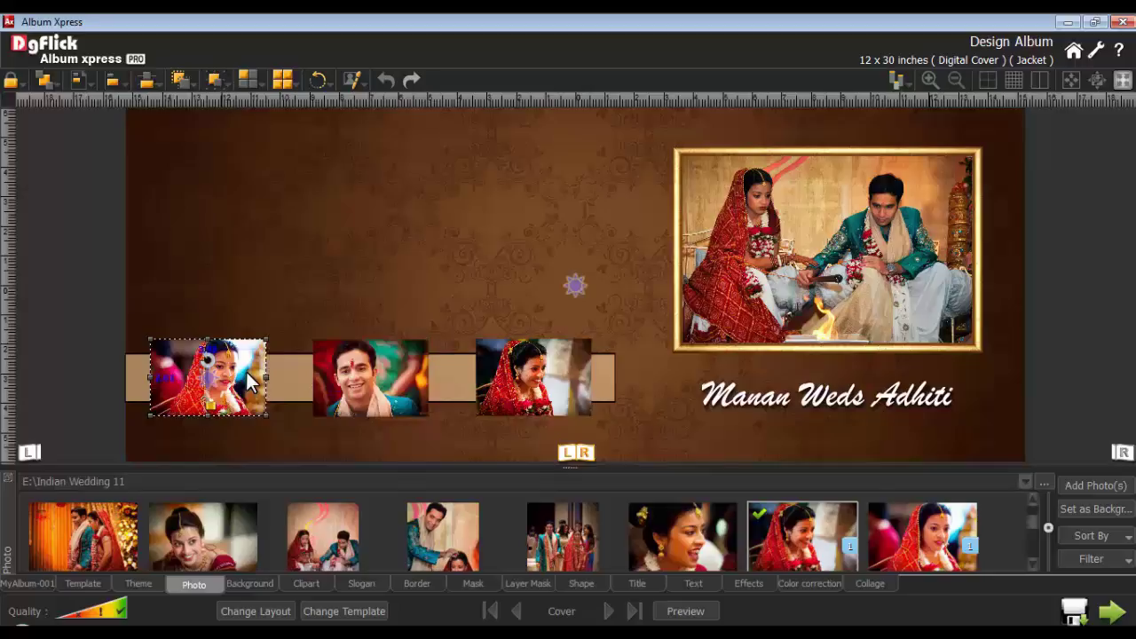
Examine the photo effect categories for the selected bride photo, from Colorize, Opacity, Feather and Glow through Presets and Blend
click(744, 582)
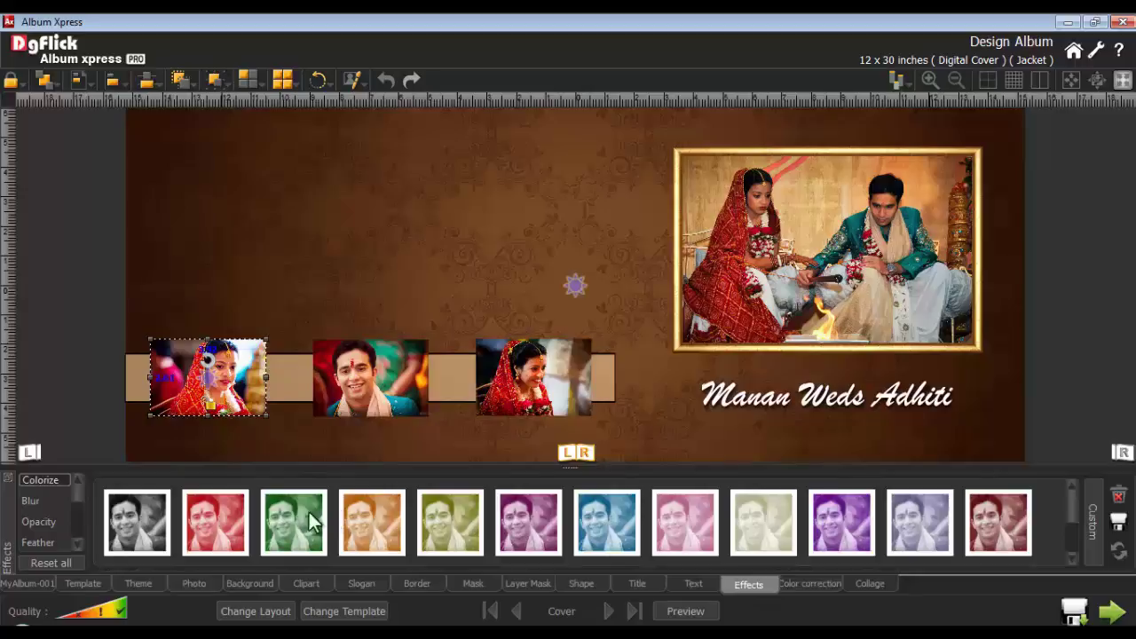
click(33, 503)
click(32, 520)
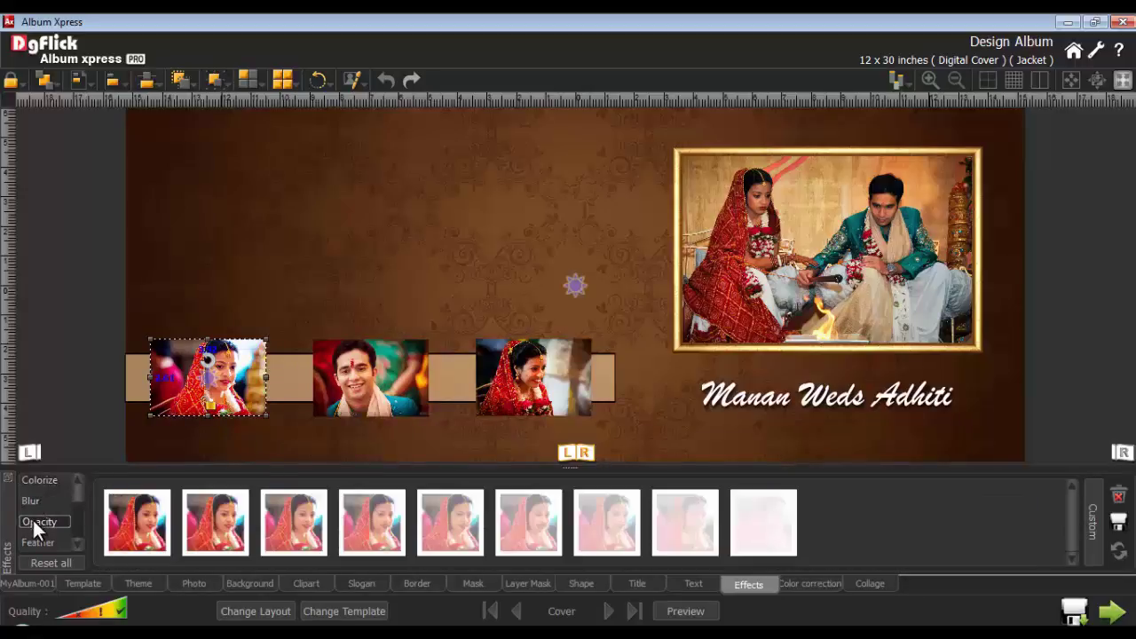
click(35, 538)
drag(74, 495, 76, 506)
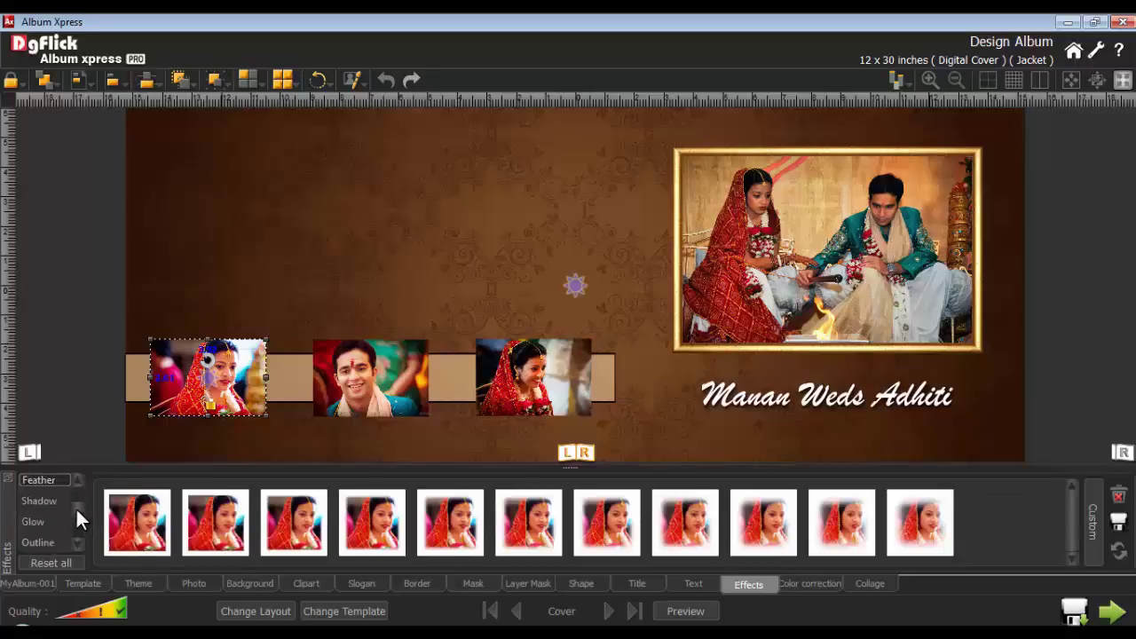
click(35, 522)
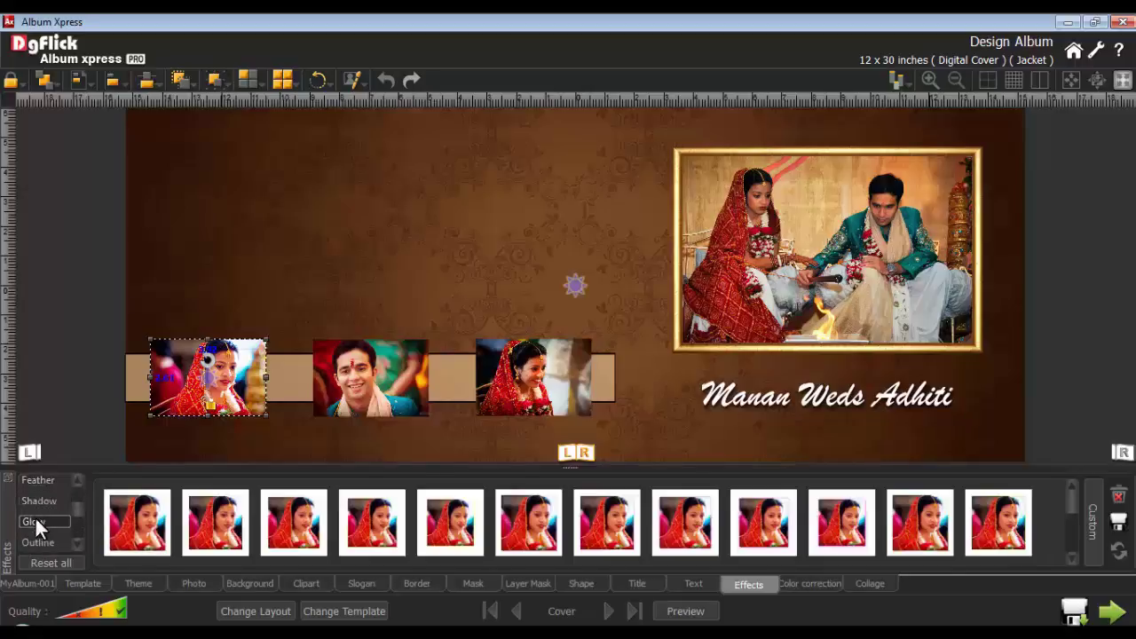
click(34, 536)
drag(75, 509, 73, 528)
click(39, 521)
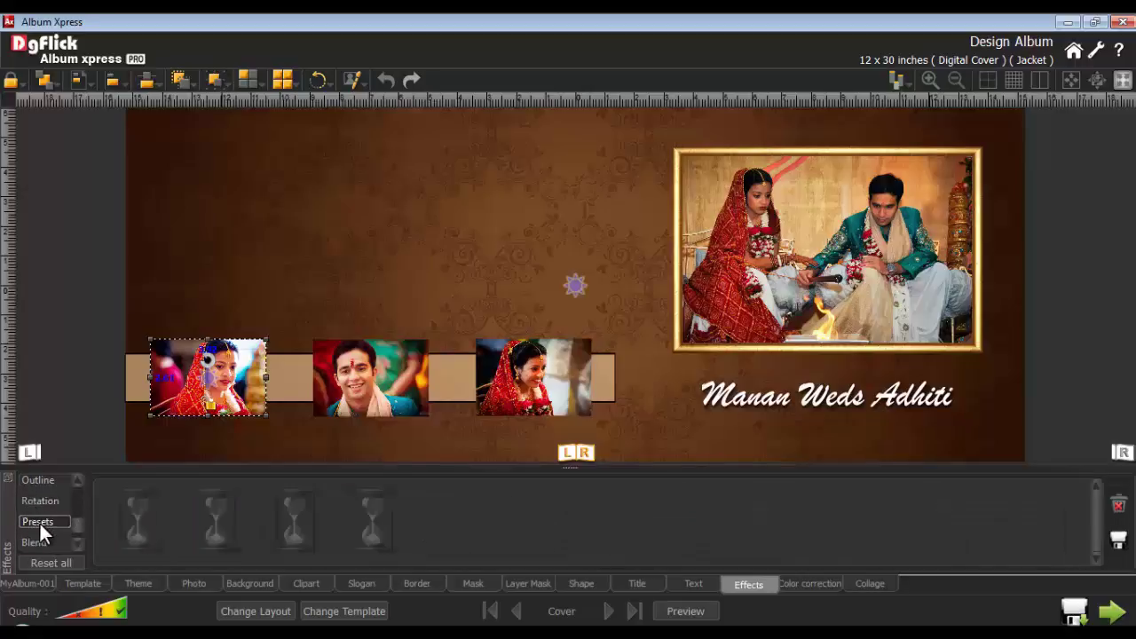
click(38, 539)
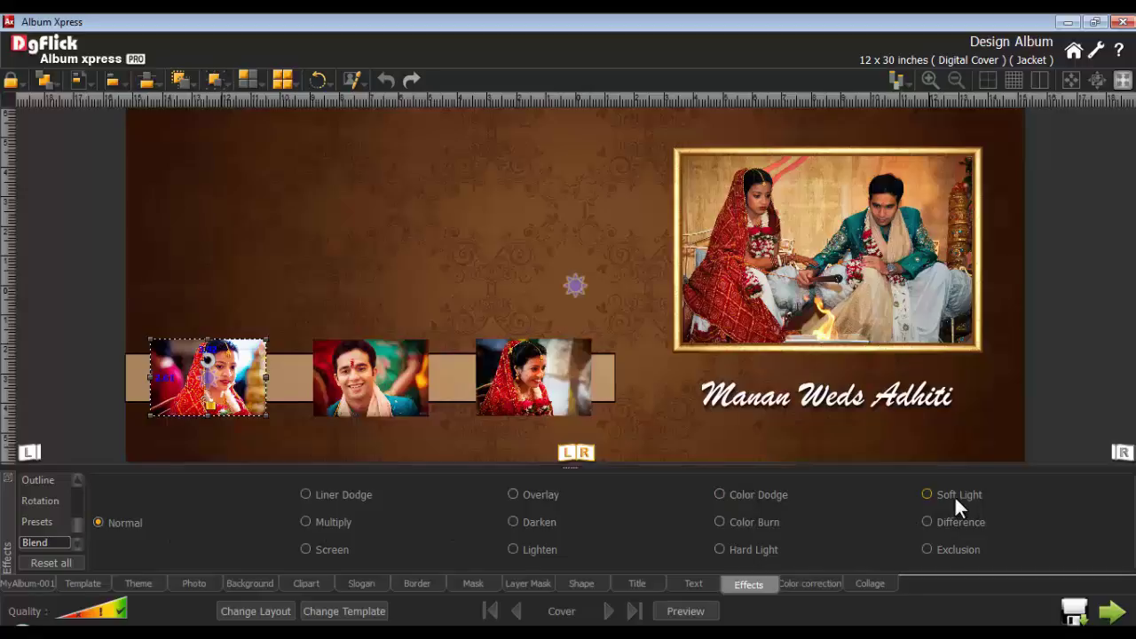
Colorize the first bride photo on the band in black, with opacity 67 and level 7
scroll(76, 492, up, 3)
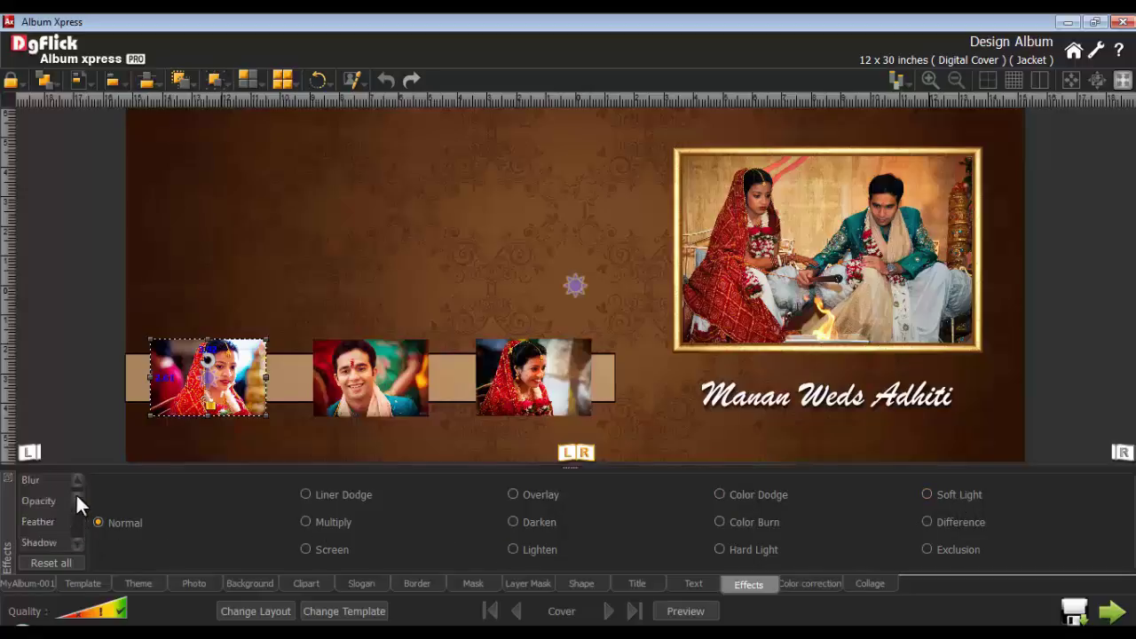
click(50, 479)
click(133, 529)
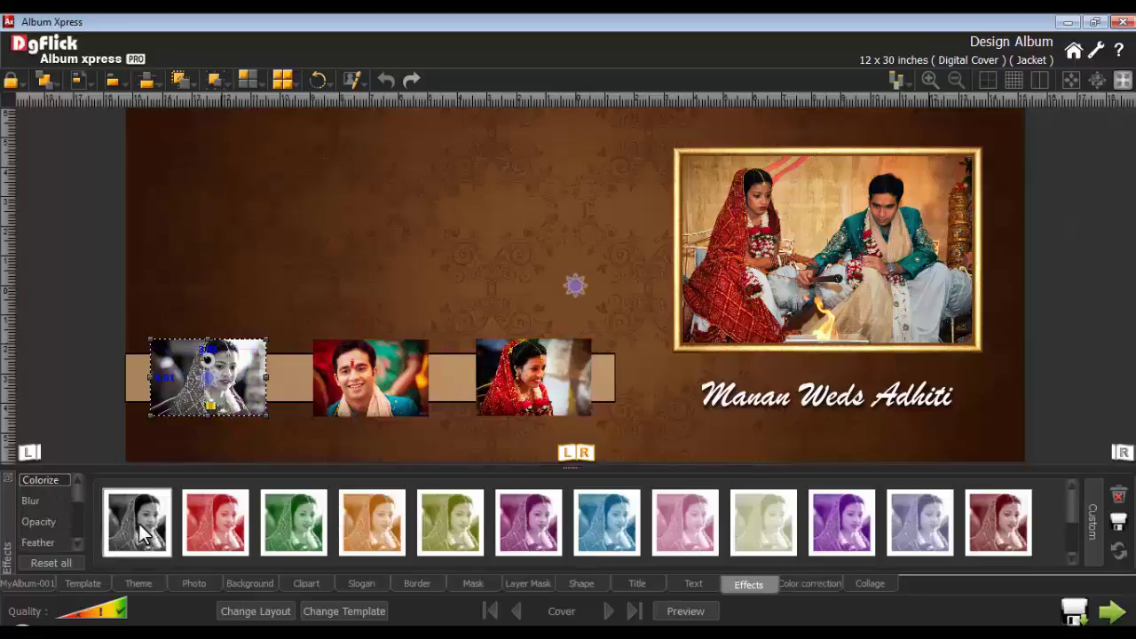
click(1091, 522)
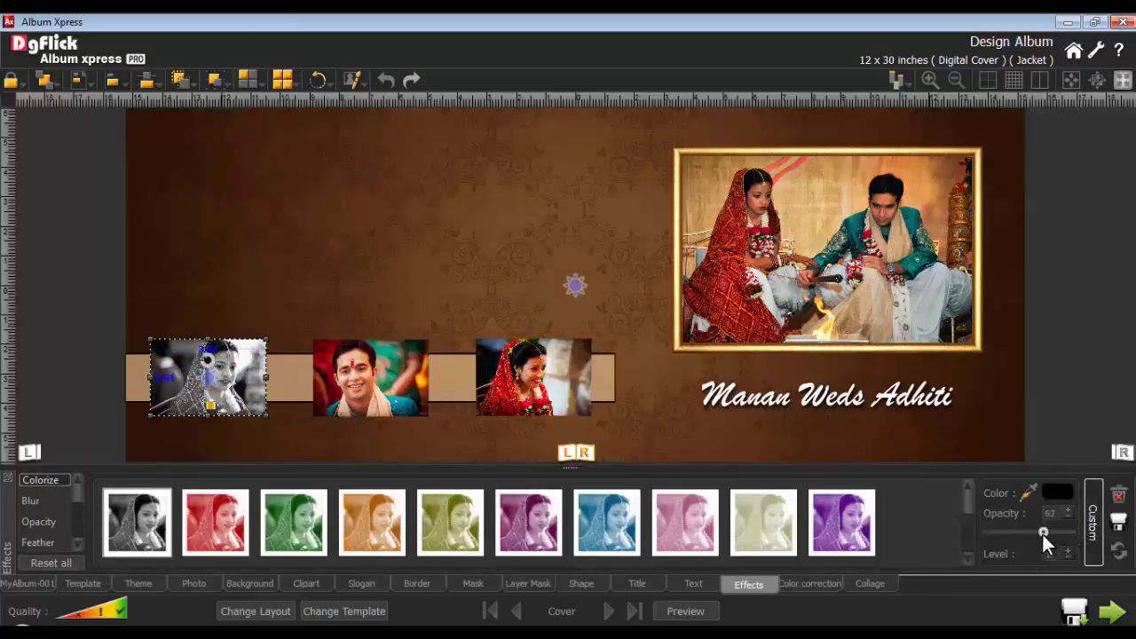
click(1042, 555)
scroll(965, 514, down, 2)
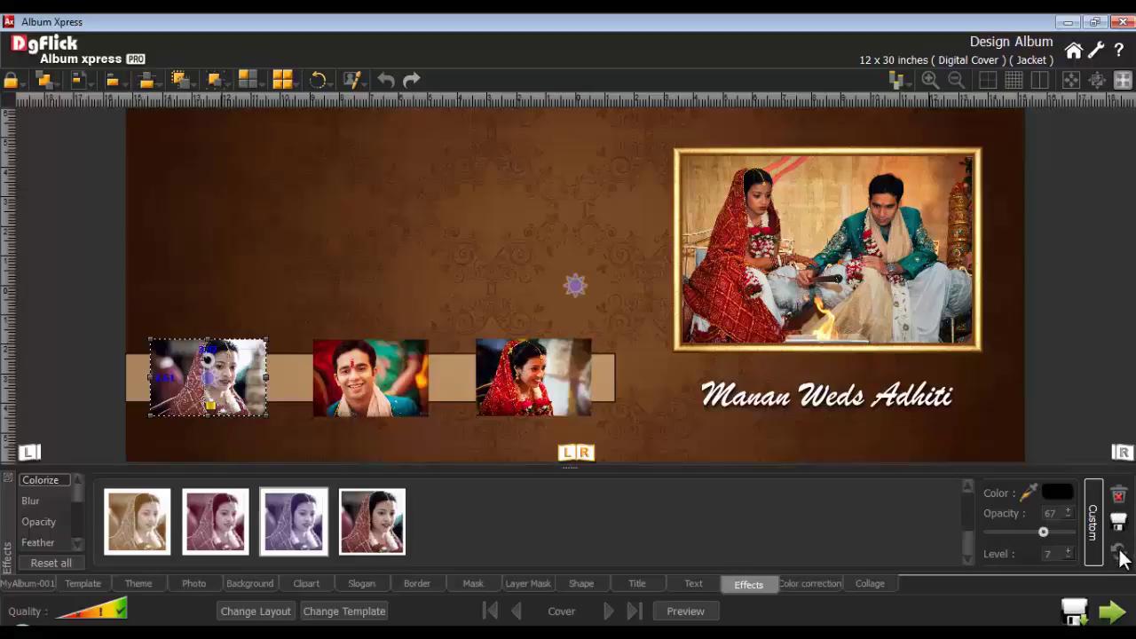
Give the colorized bride photo the first thin black Outline preset and copy its effects
scroll(76, 502, down, 4)
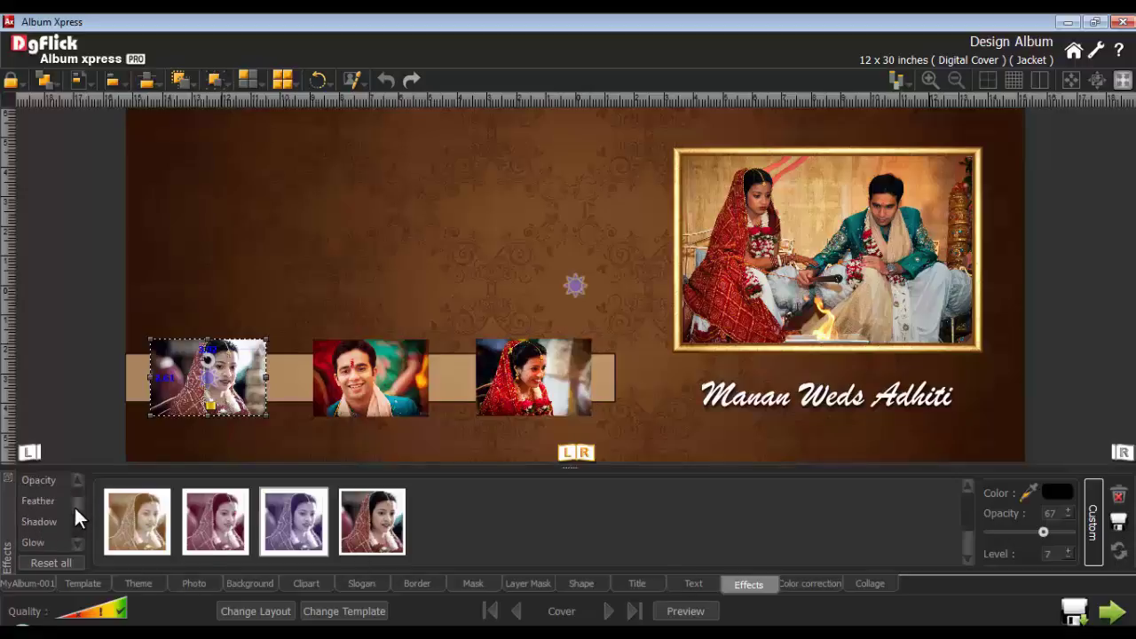
click(45, 521)
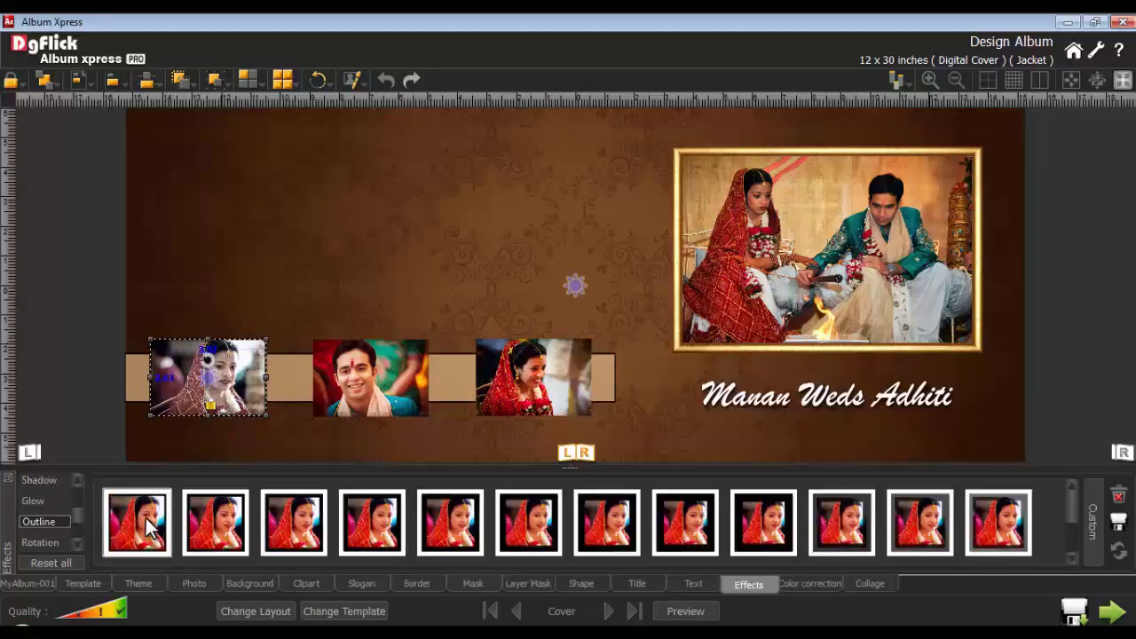
right_click(230, 359)
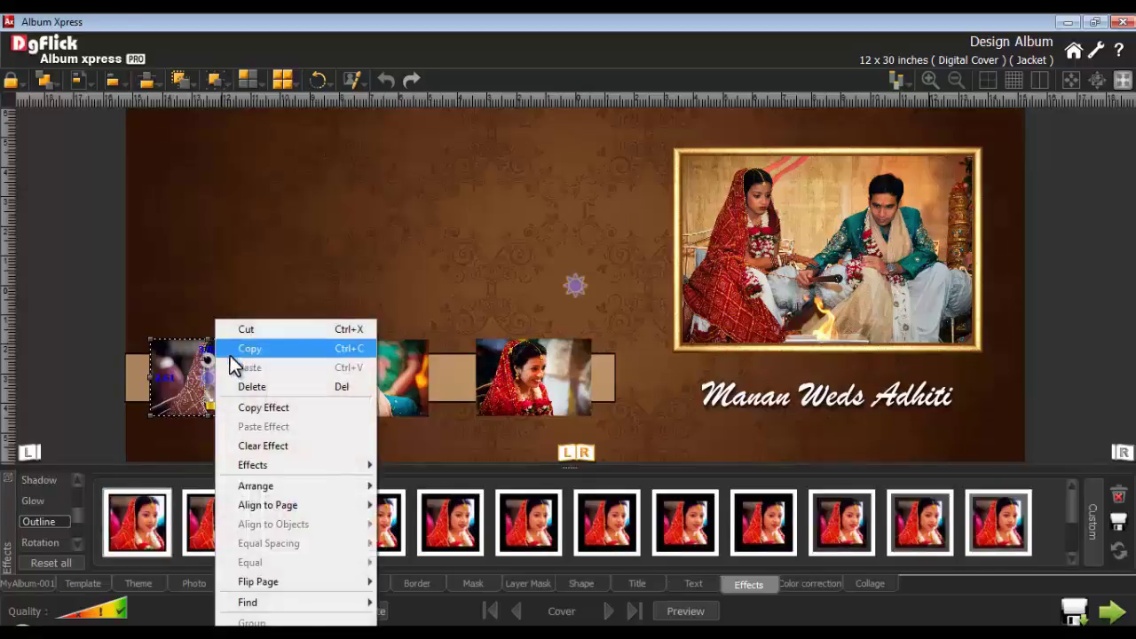
click(264, 410)
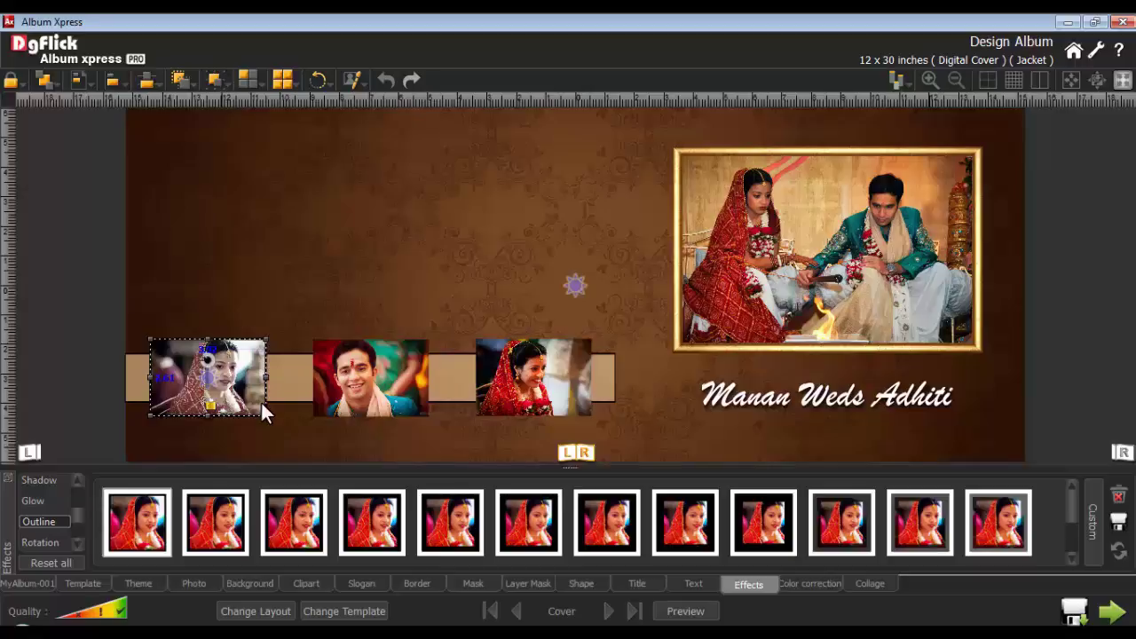
Paste the copied effects onto both the groom's portrait and the other bride photo on the band
click(359, 398)
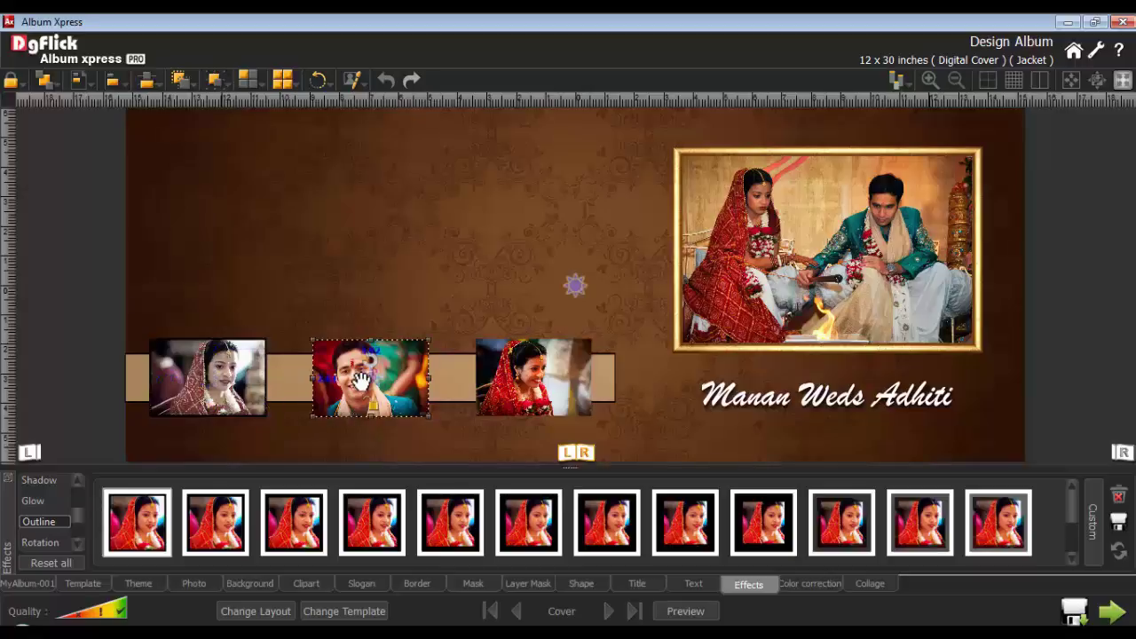
right_click(513, 387)
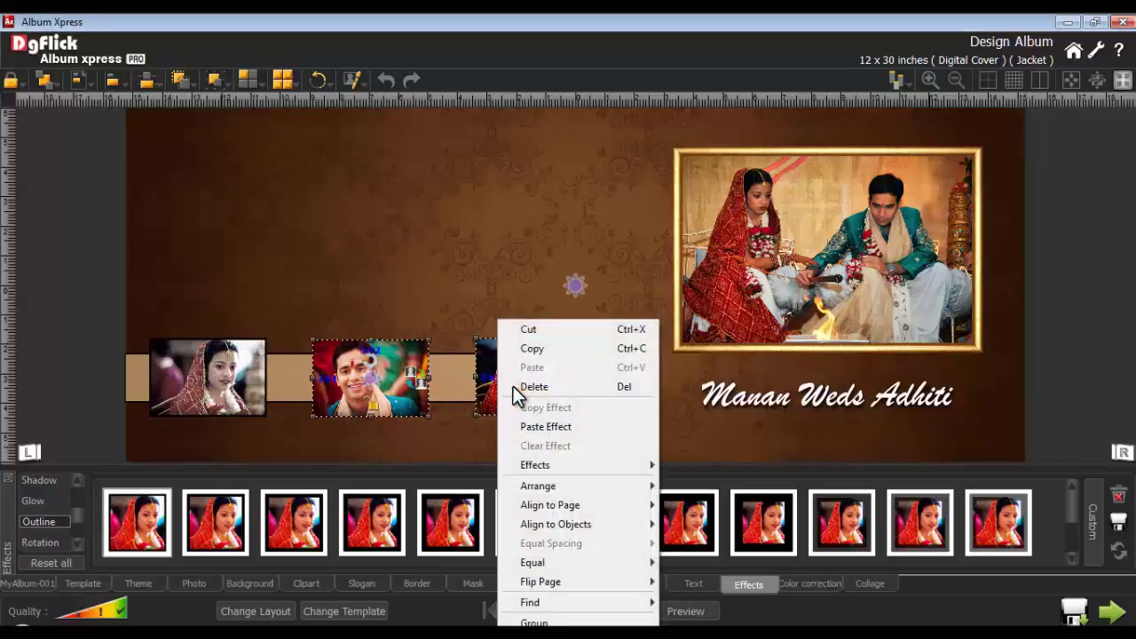
click(550, 426)
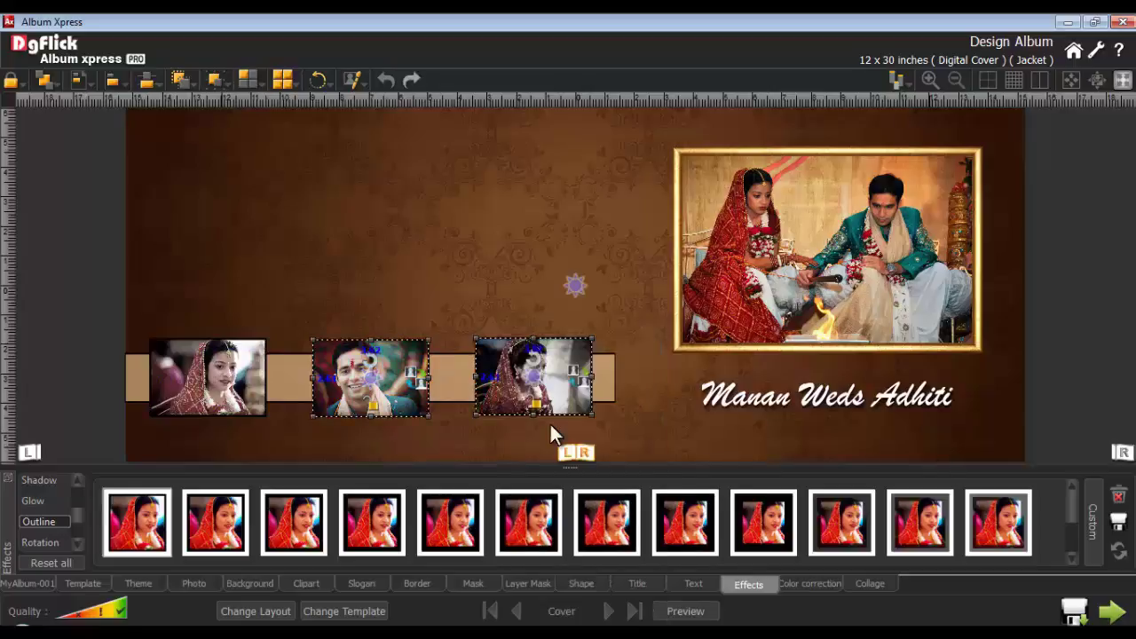
click(440, 419)
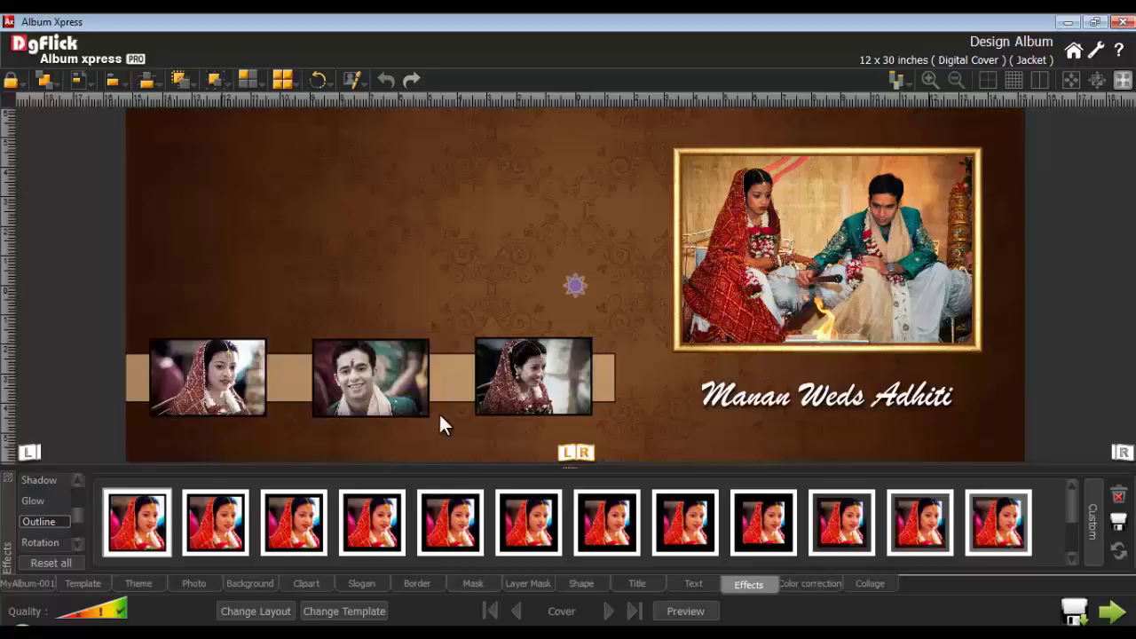
Add the orange hanging lamp clipart from the Puja category, enlarged and hung from the page's top edge just beside the framed photo
click(300, 584)
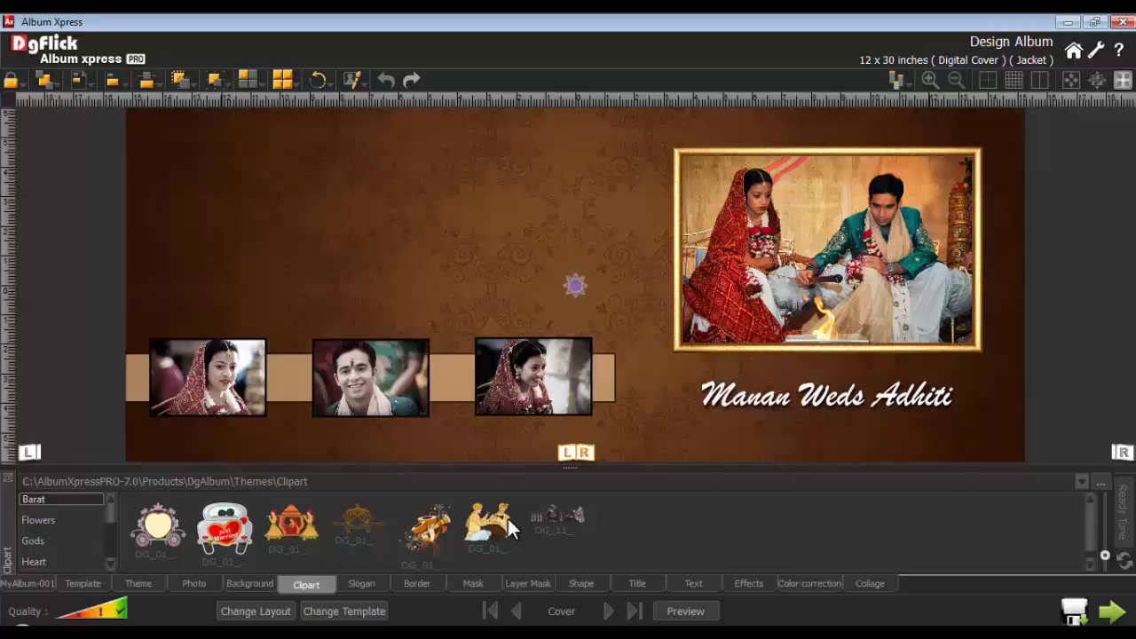
click(53, 518)
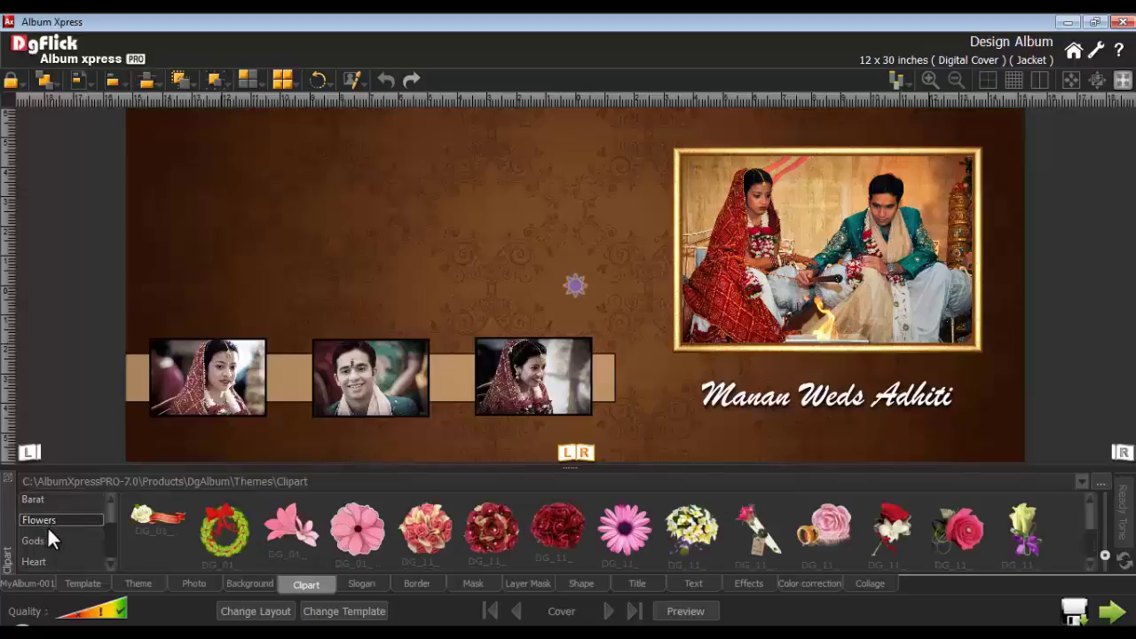
click(42, 535)
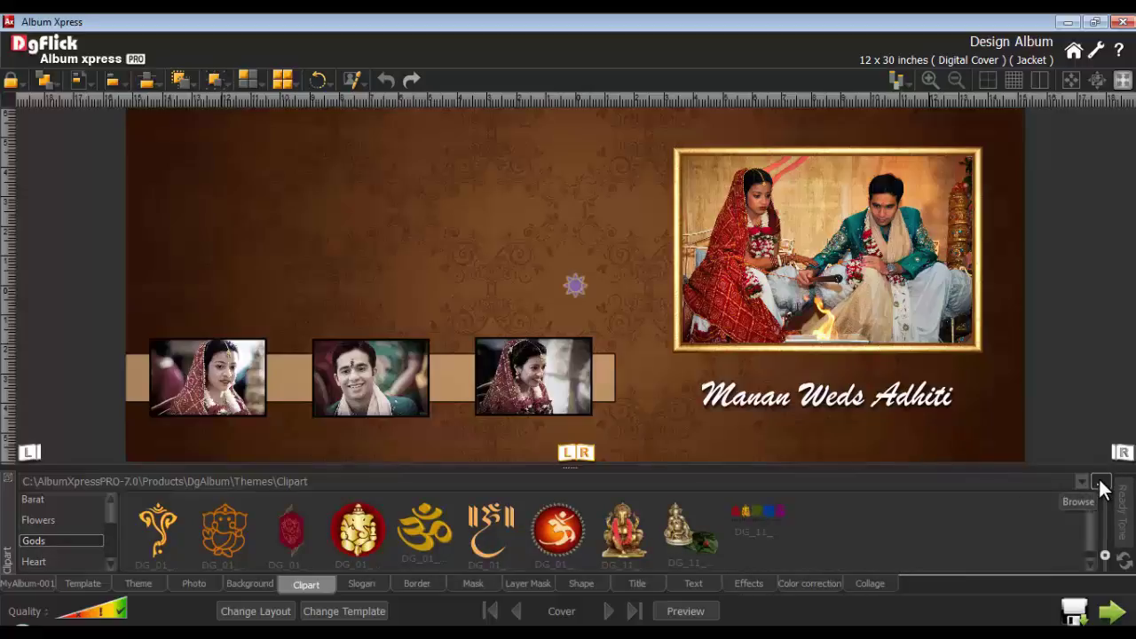
scroll(96, 530, down, 2)
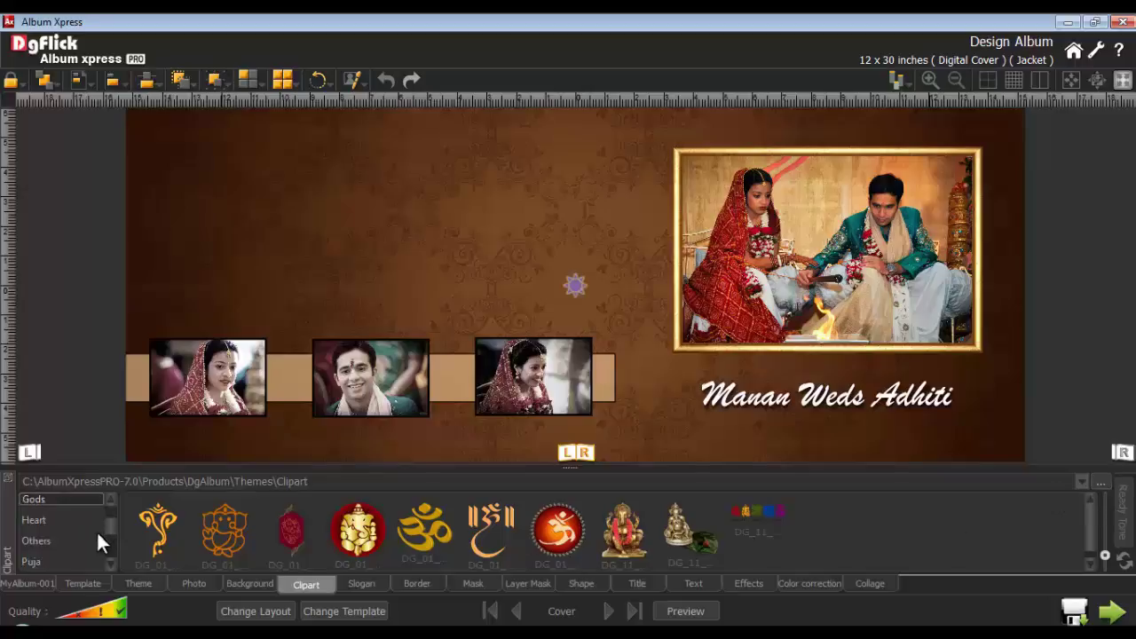
click(31, 561)
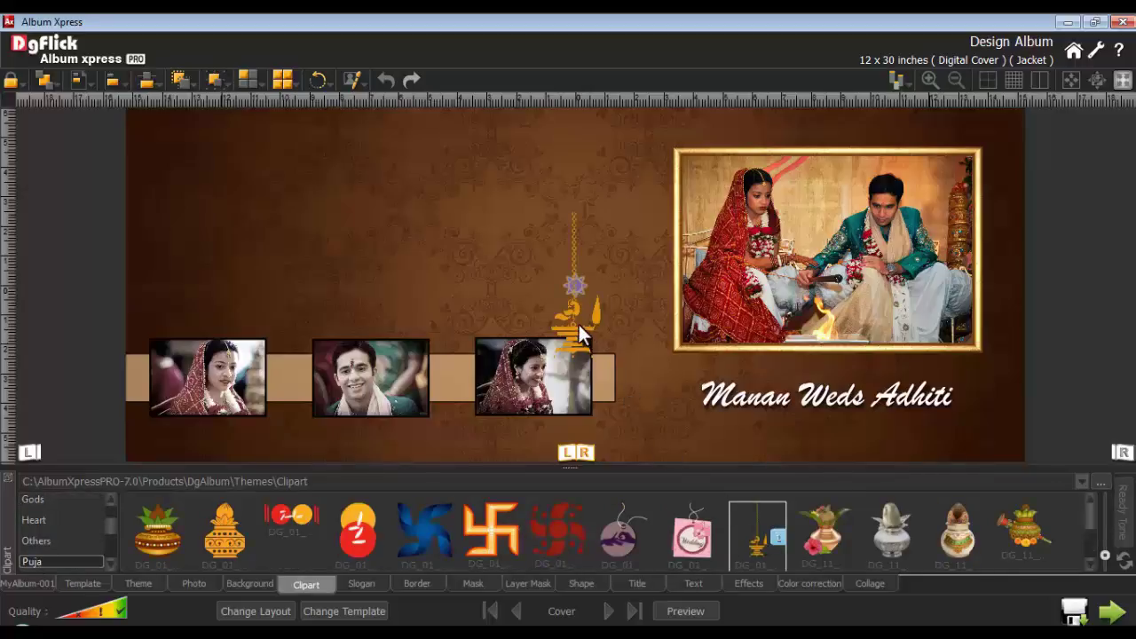
mouse_move(578, 322)
mouse_down()
mouse_move(600, 305)
mouse_move(646, 220)
mouse_move(585, 302)
mouse_move(590, 331)
mouse_up()
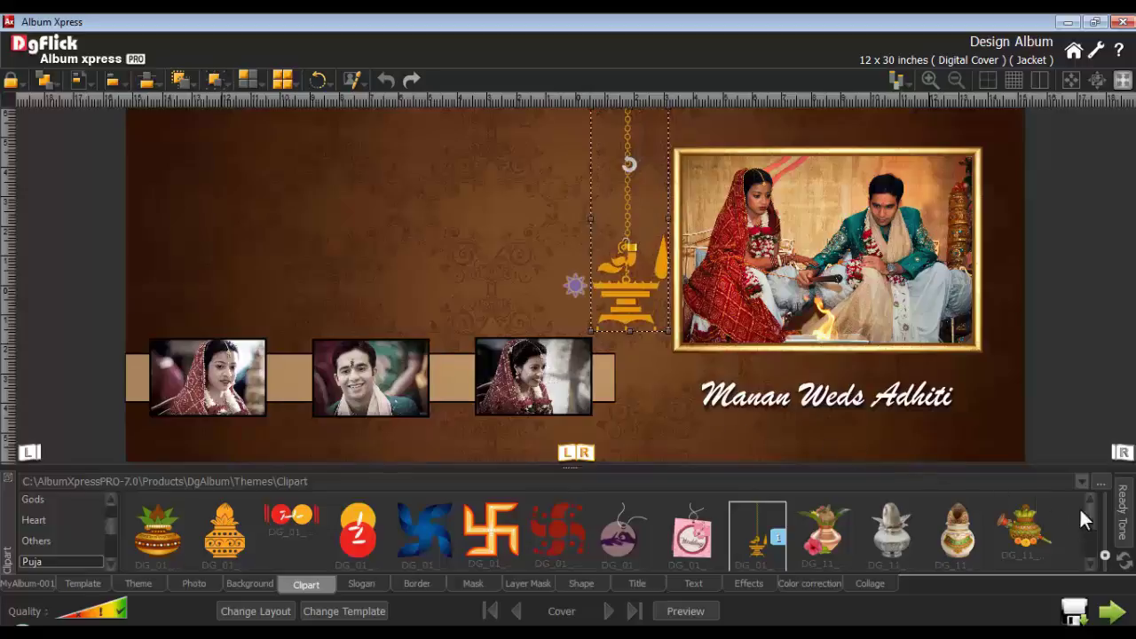
Try a yellow ready tone on the hanging lamp, and reset it to its original orange
click(1122, 514)
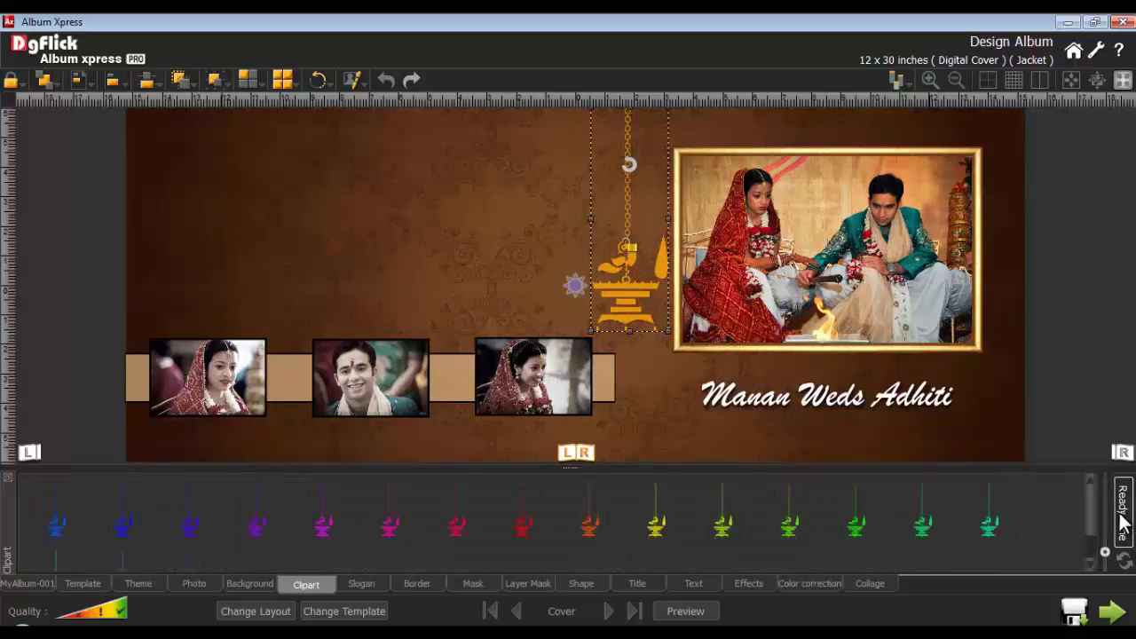
click(656, 526)
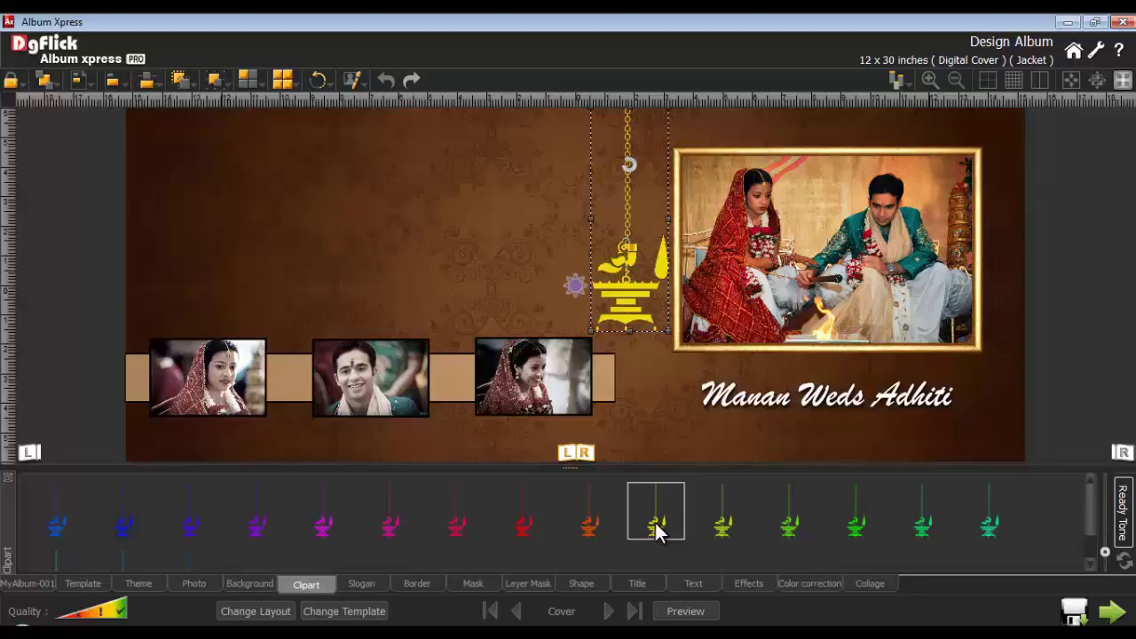
click(1123, 566)
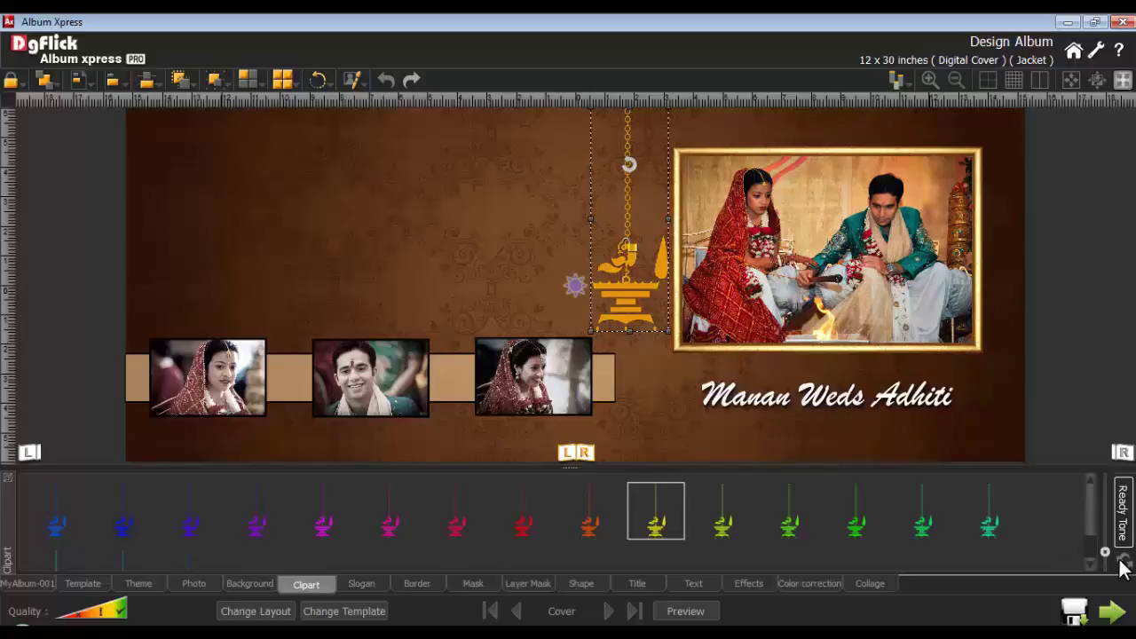
click(649, 379)
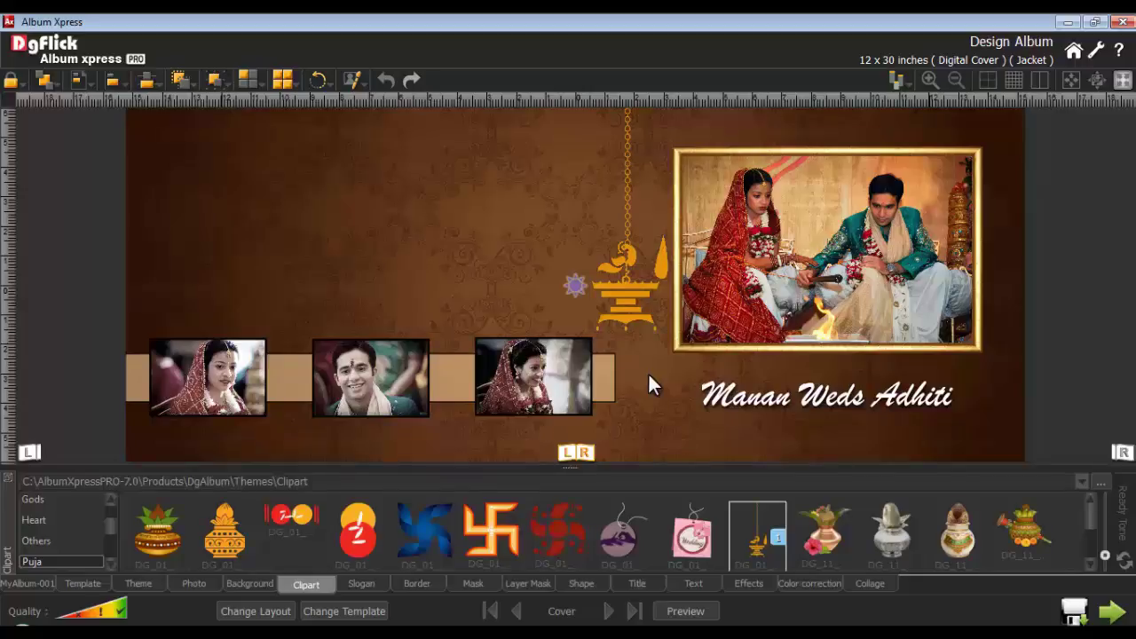
Copy all the cover's objects onto the Jacket page and apply the same brown Pattern background there
key(ctrl+a)
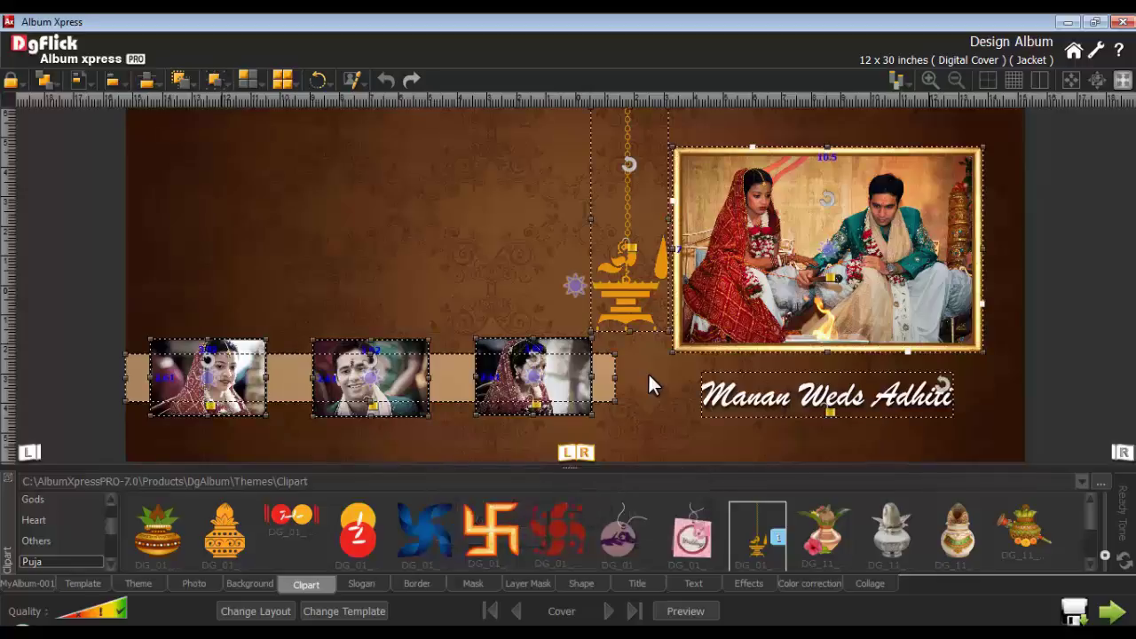
key(ctrl+c)
click(516, 610)
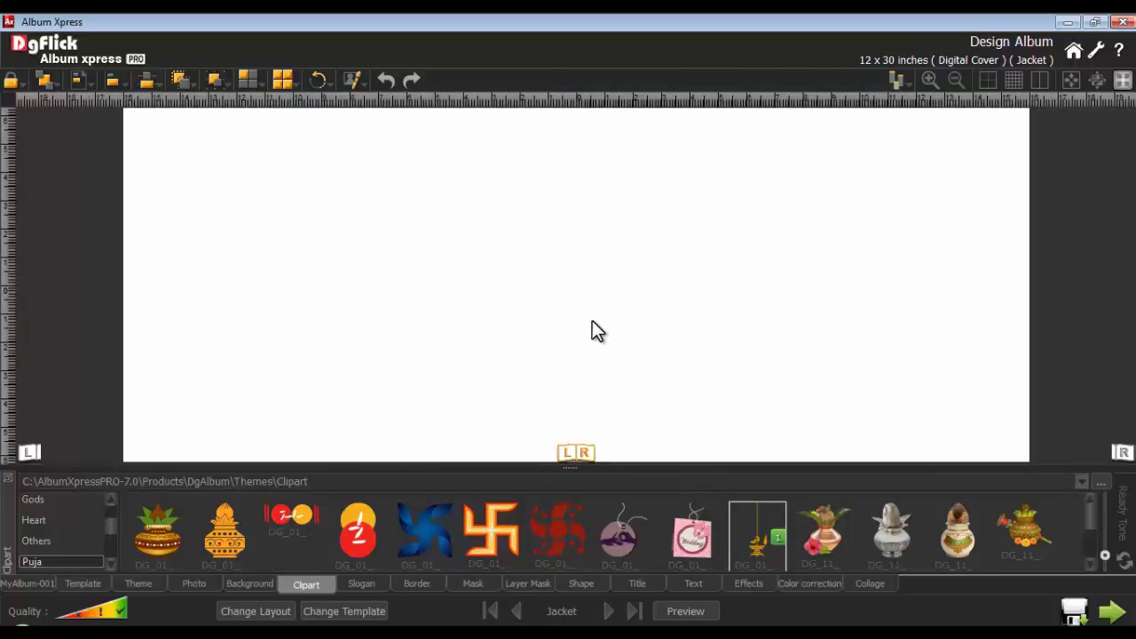
key(ctrl+v)
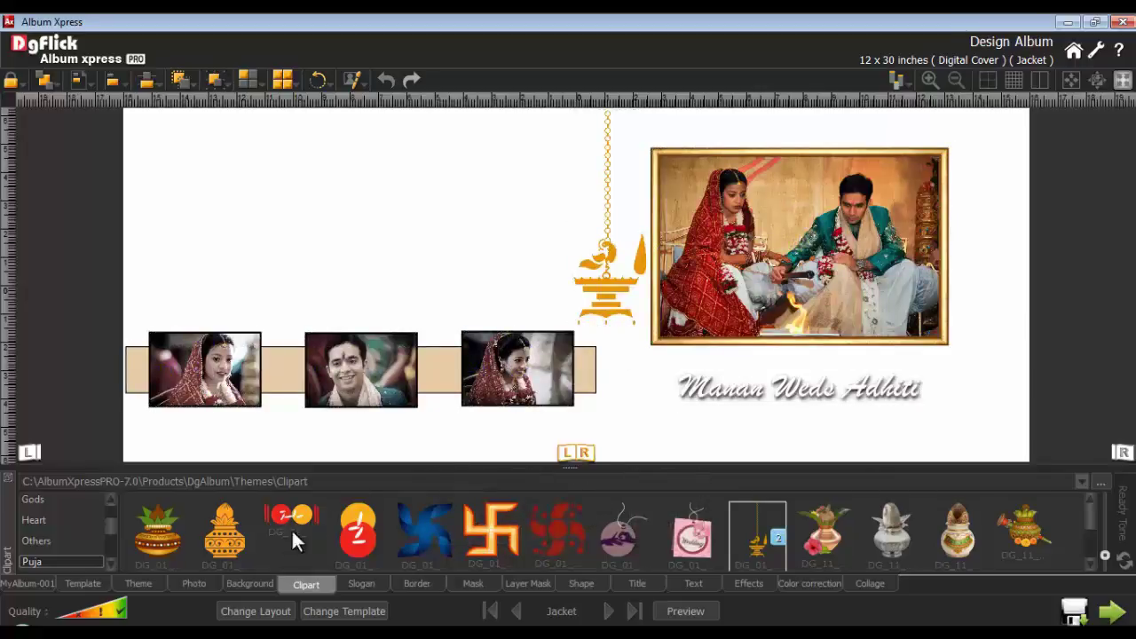
click(250, 583)
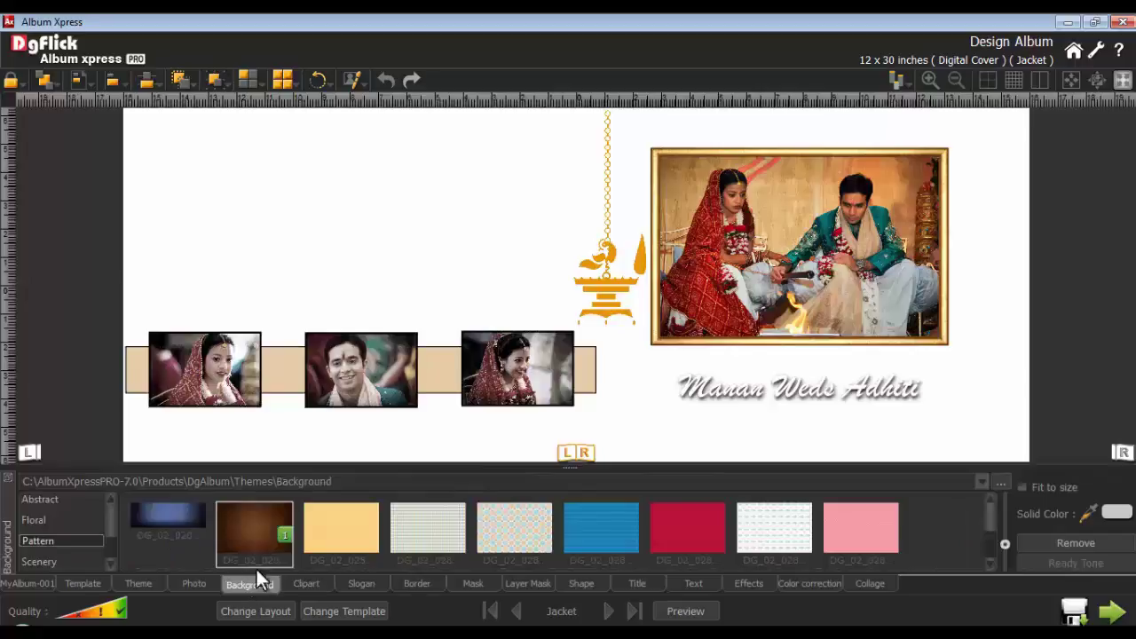
click(265, 528)
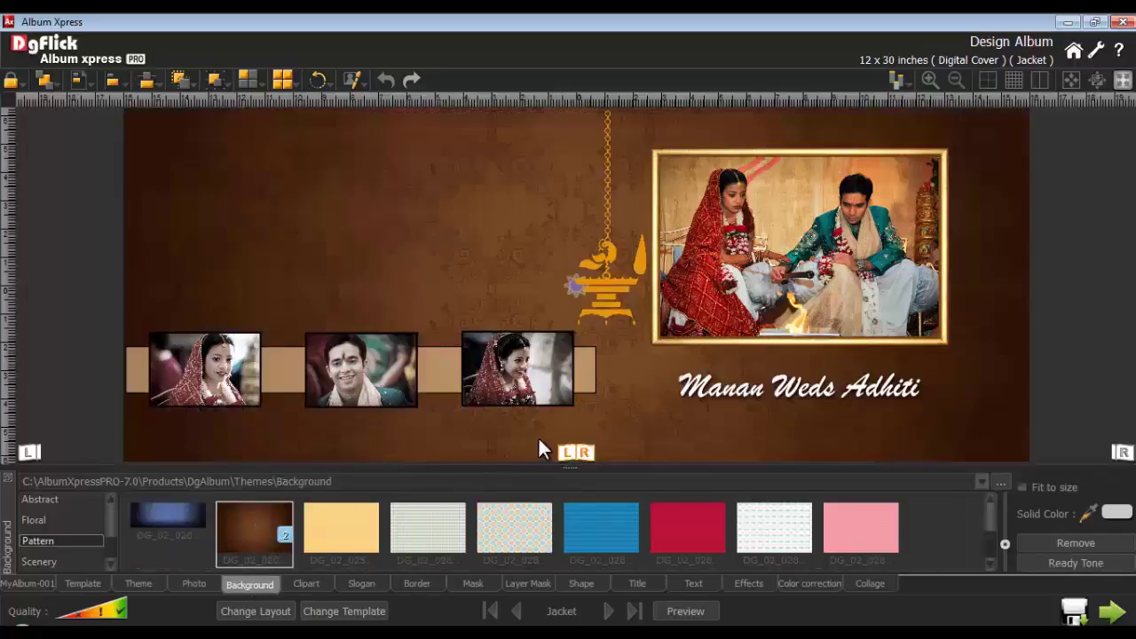